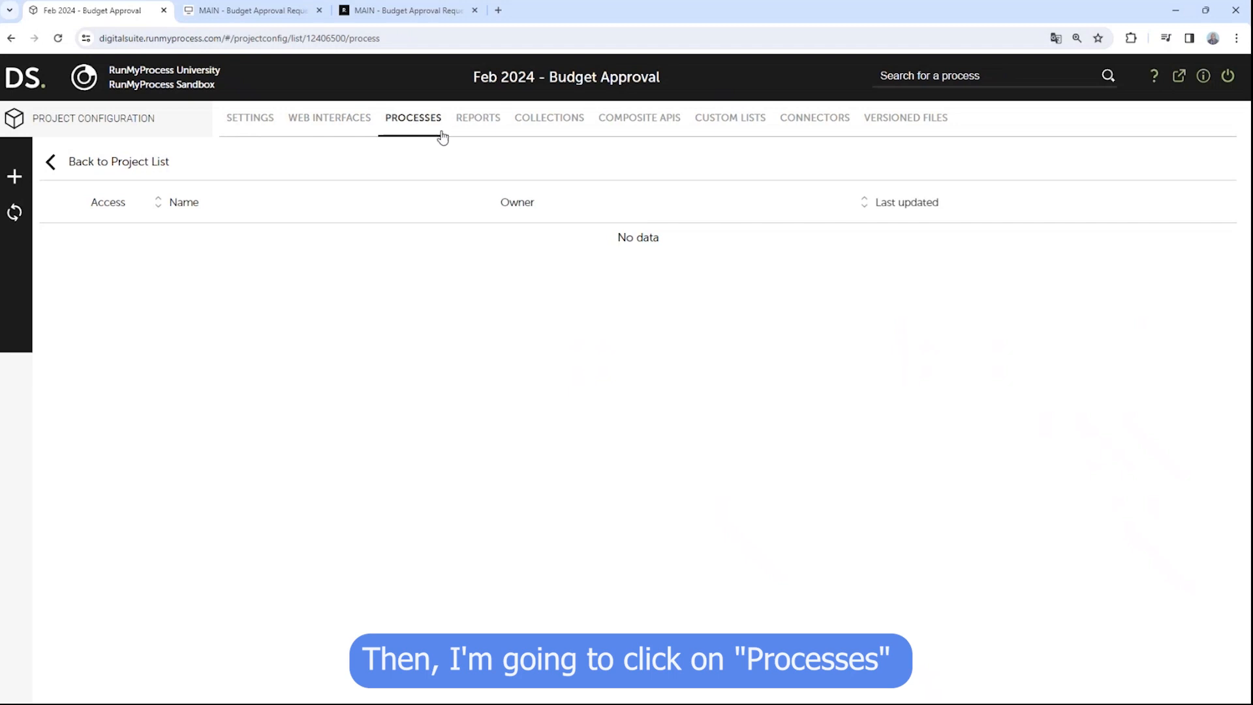
Create a new process in the Feb 2024 - Budget Approval project and name it "MAIN - Budget Approval"
{"action": "left_click", "coordinate": [15, 177]}
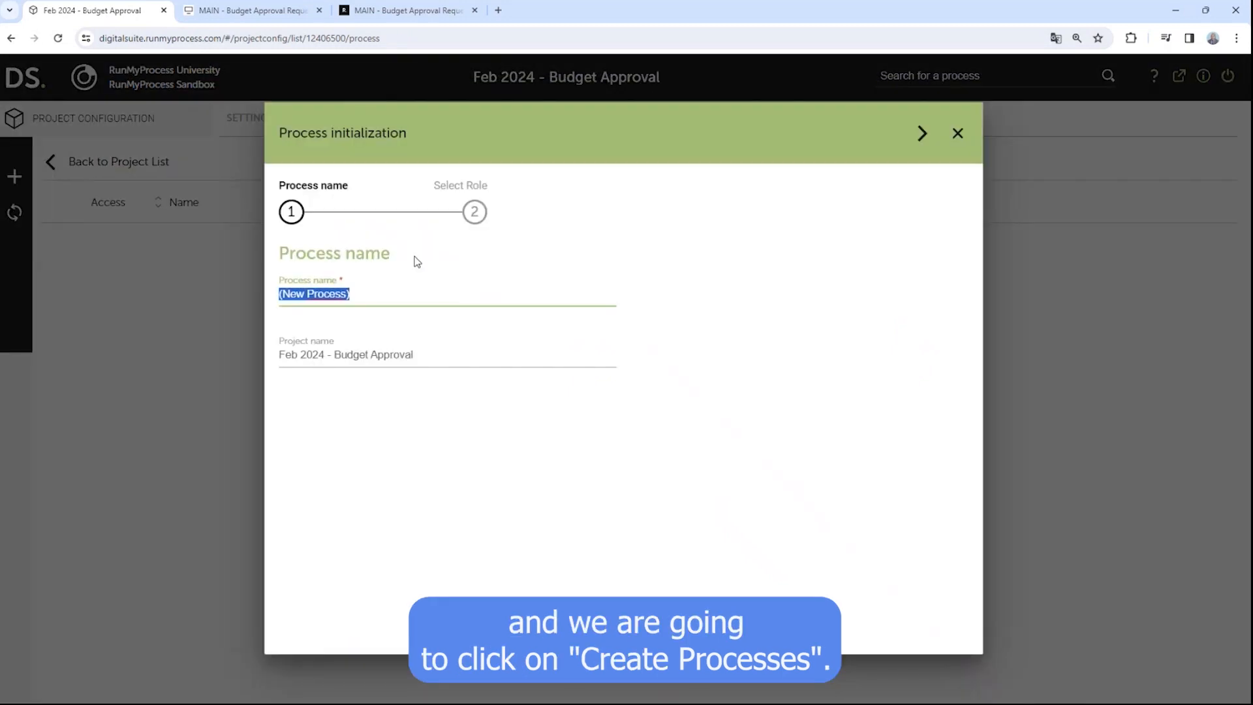
{"action": "left_click", "coordinate": [371, 295]}
{"action": "left_click_drag", "start_coordinate": [370, 294], "coordinate": [277, 289]}
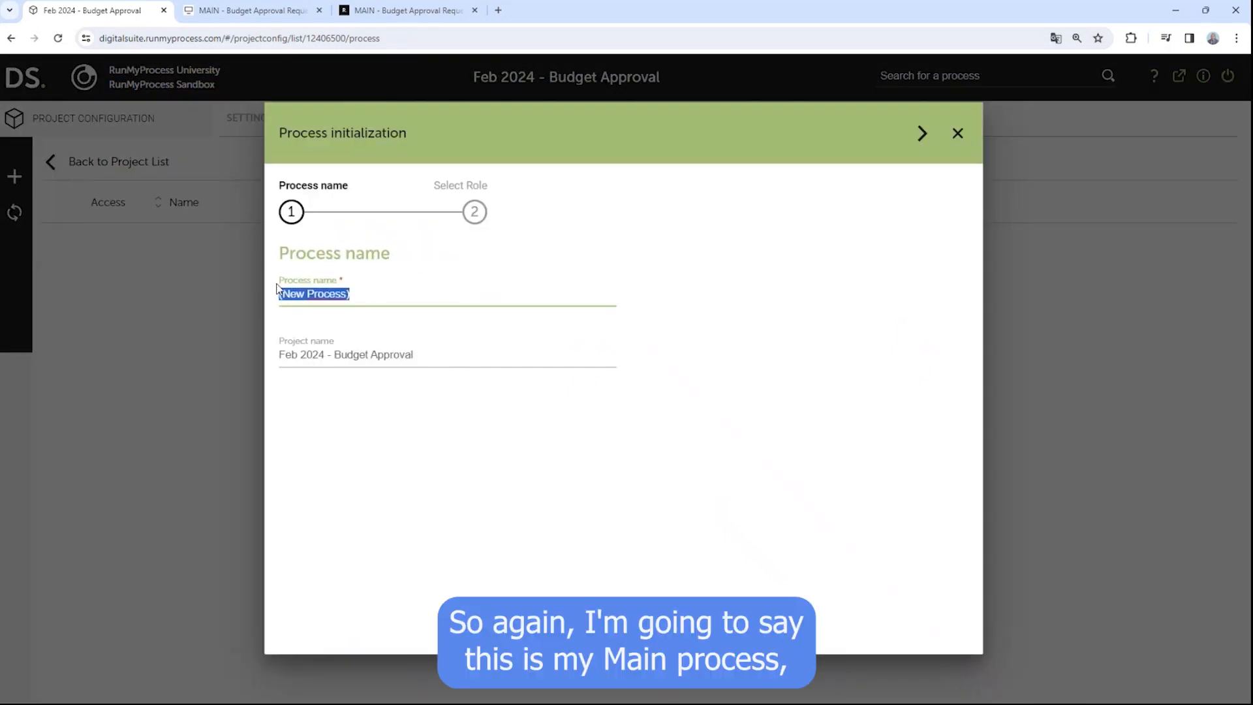
{"action": "type", "text": "MAIN "}
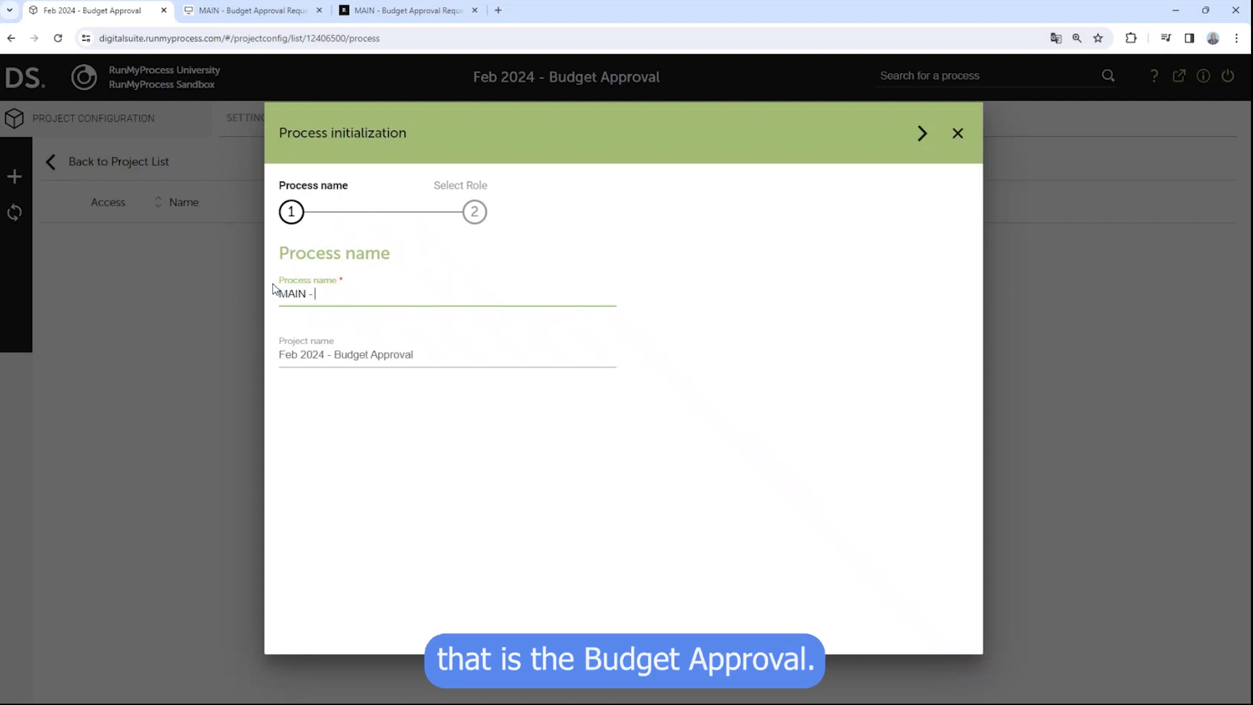
{"action": "type", "text": "- Budget "}
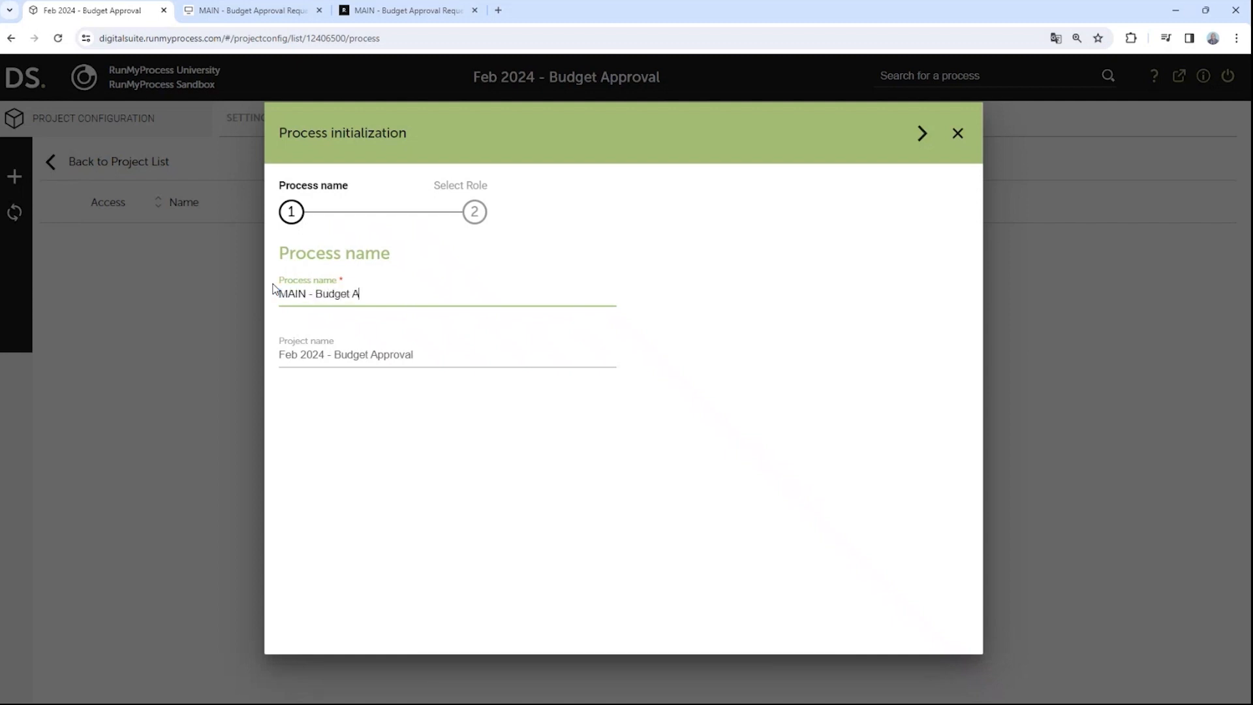
{"action": "type", "text": "Approval"}
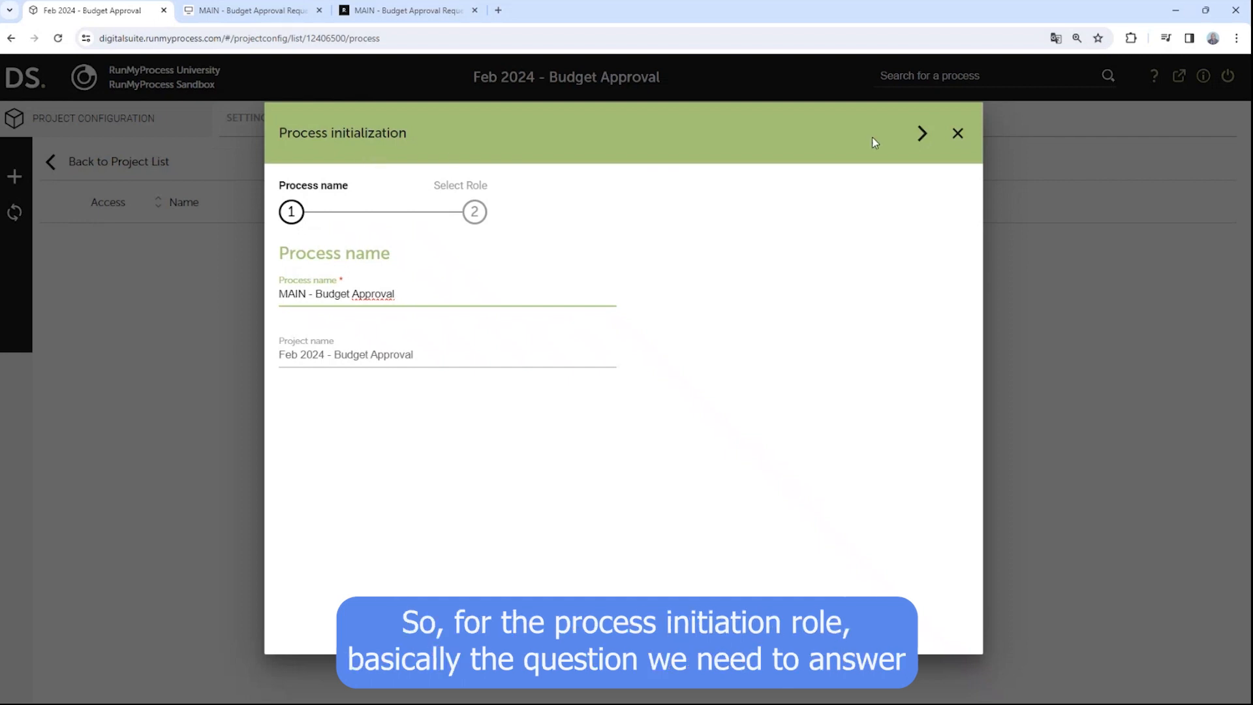
{"action": "left_click", "coordinate": [921, 135]}
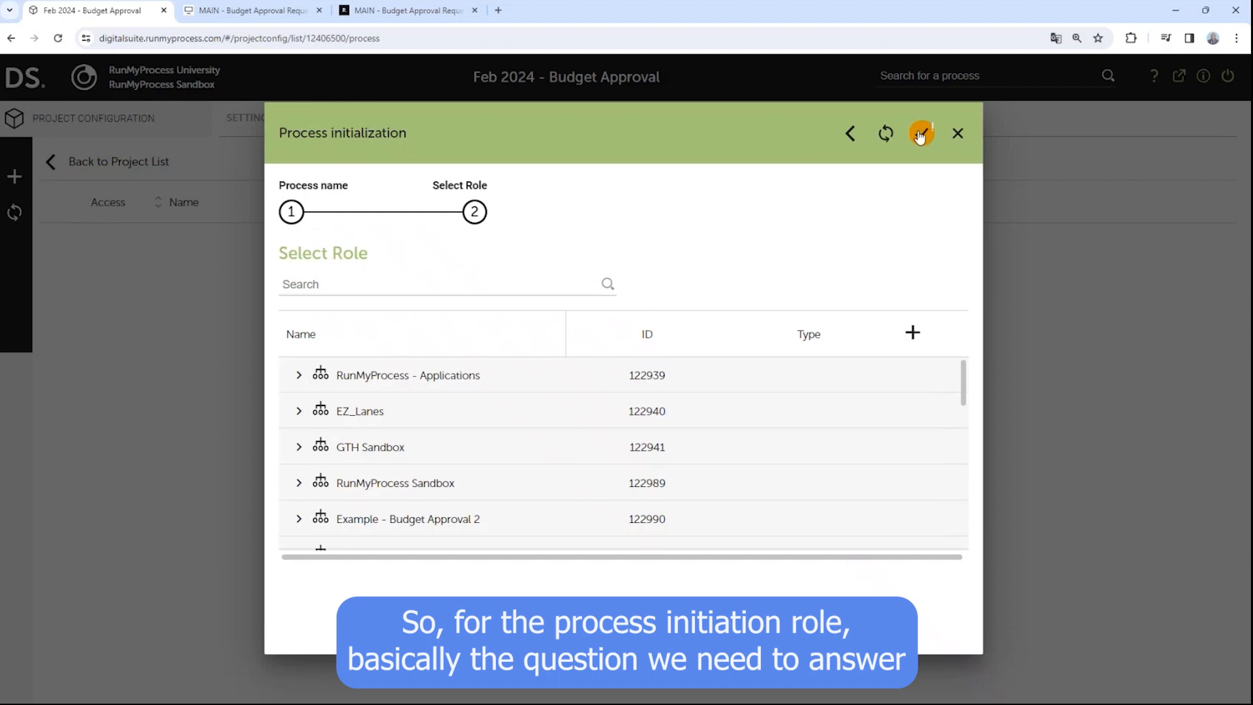
Filter the roles by organization 2024 and choose Employee under Feb 2024 - Budget Approval as the role that initiates the process
{"action": "left_click", "coordinate": [391, 284]}
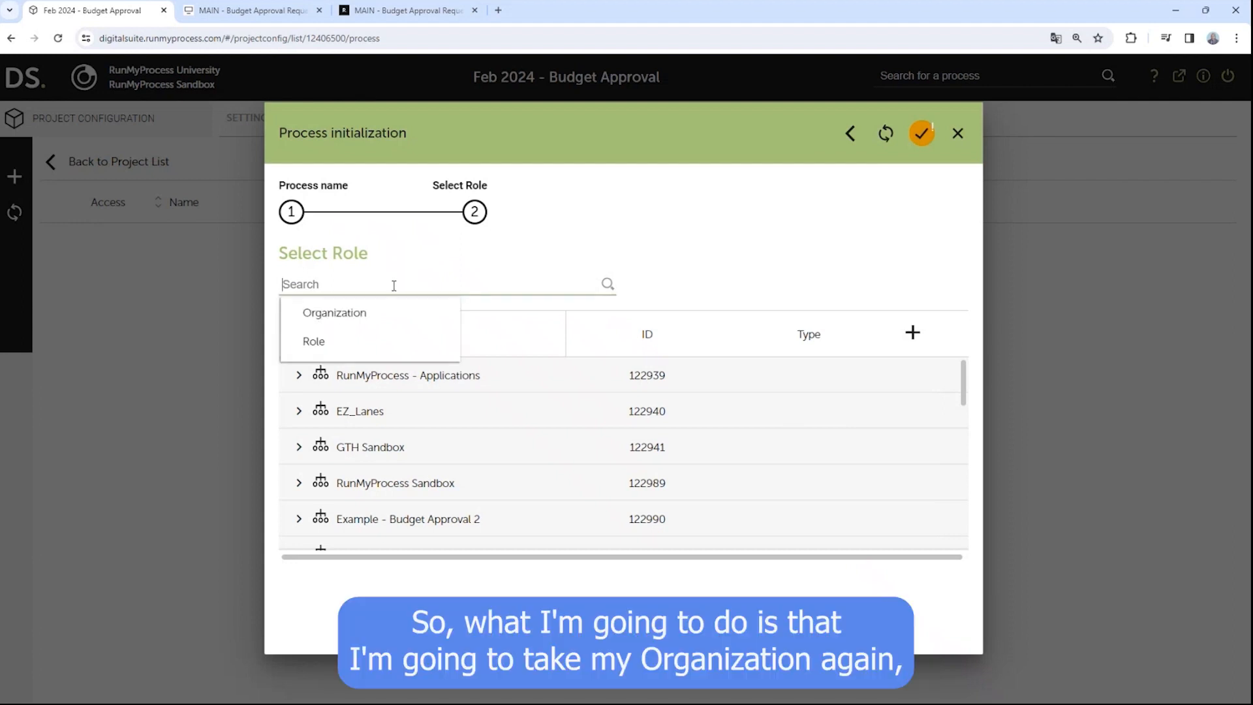
{"action": "left_click", "coordinate": [351, 317]}
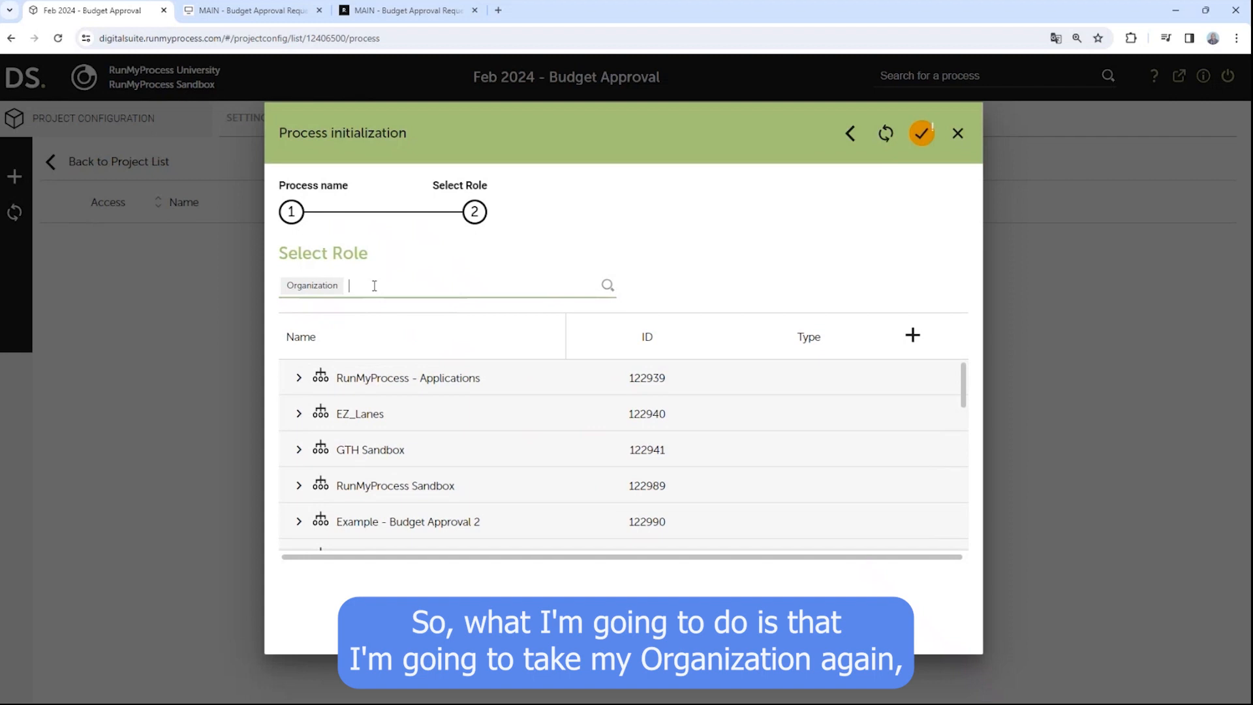
{"action": "type", "text": "2024"}
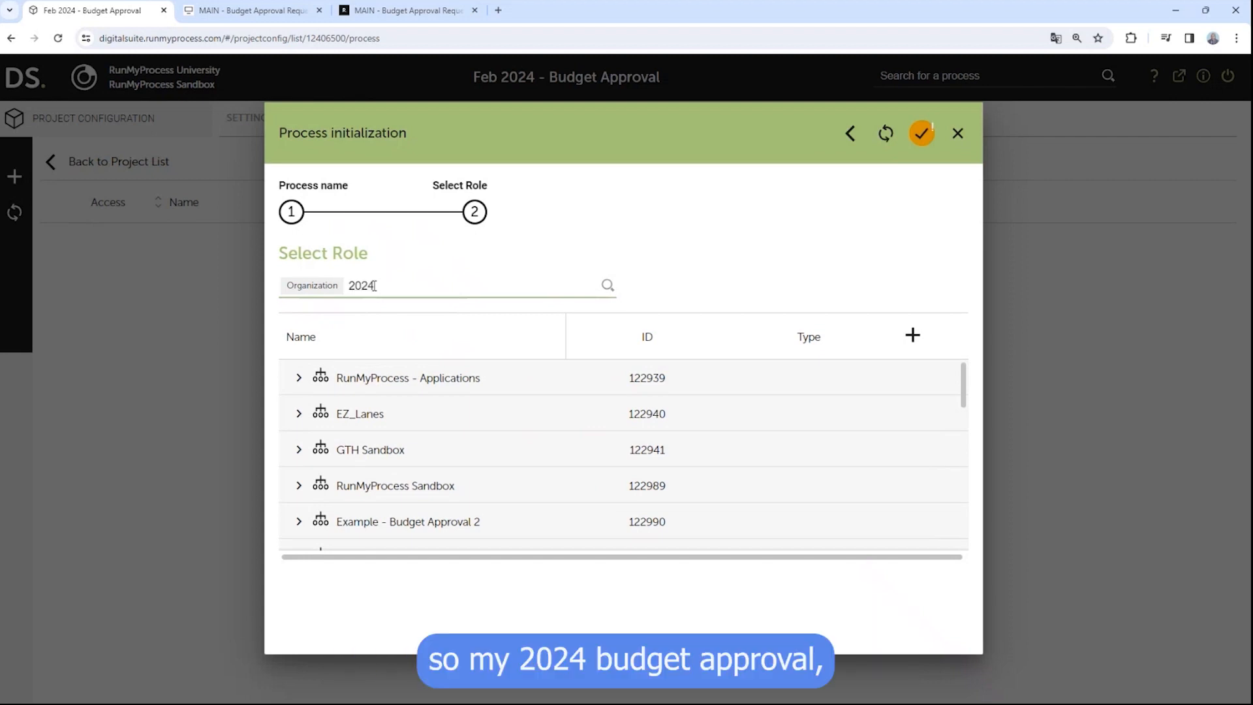
{"action": "key", "text": "Return"}
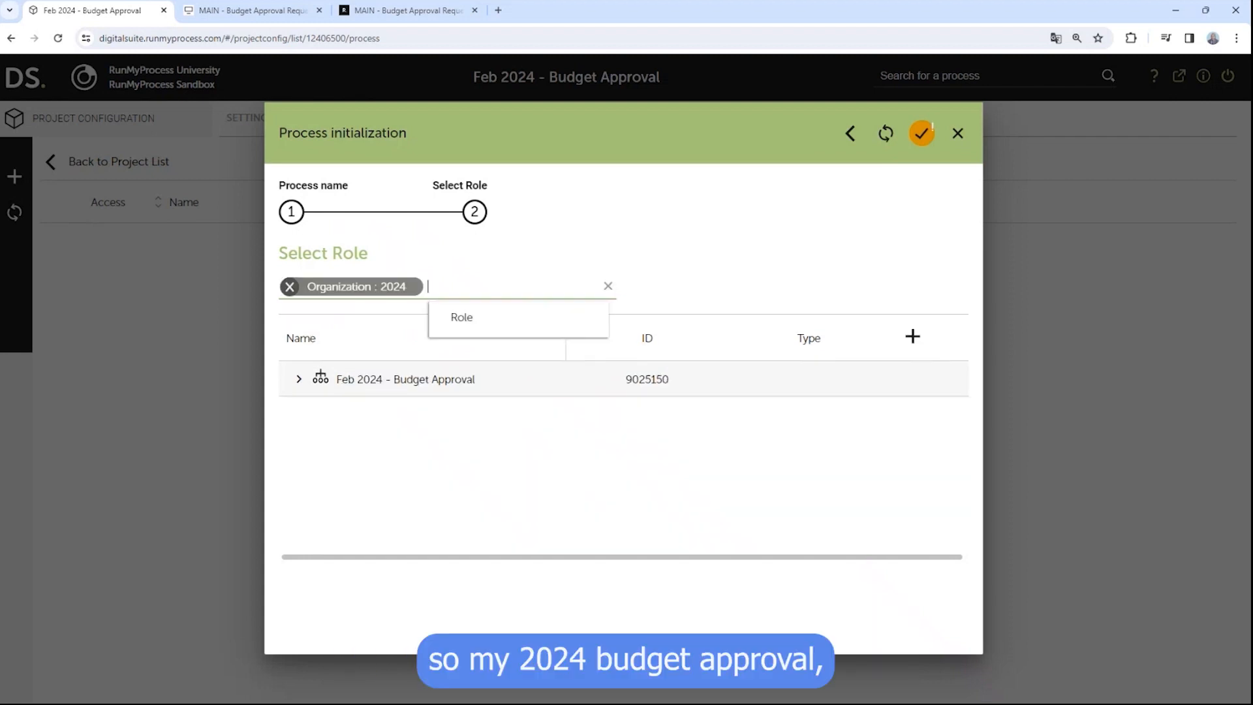
{"action": "left_click", "coordinate": [299, 383]}
{"action": "left_click", "coordinate": [404, 456]}
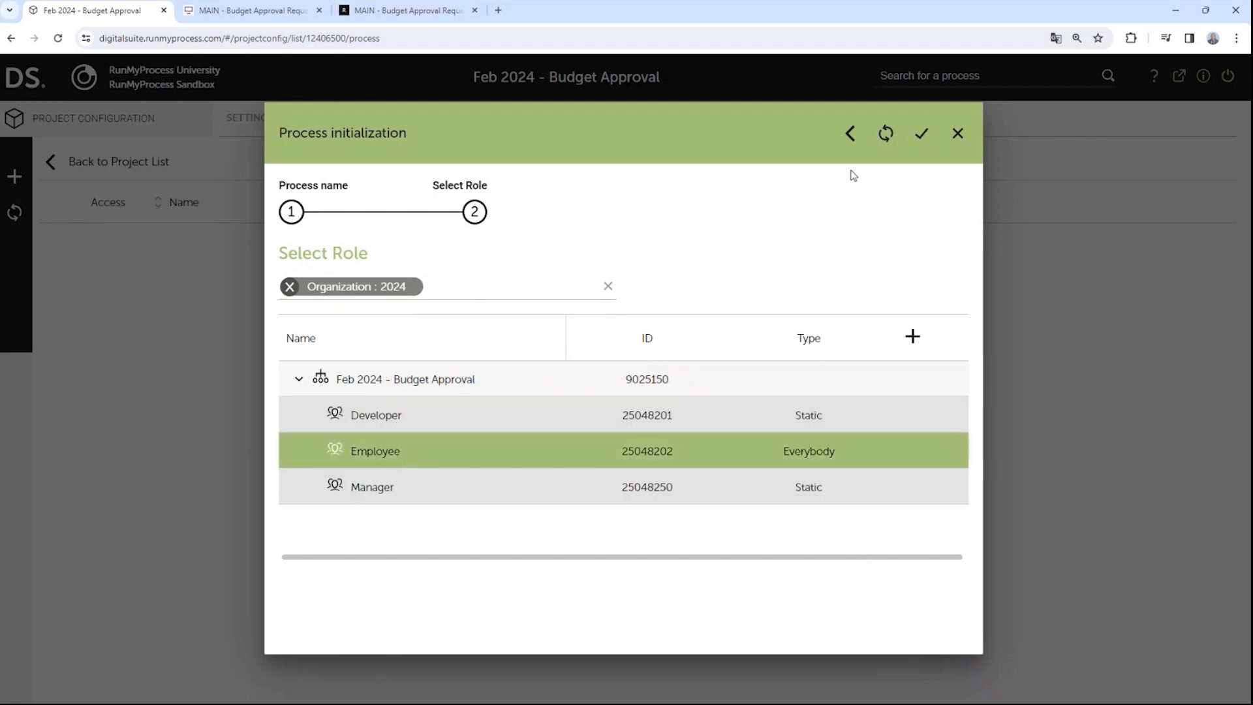
{"action": "left_click", "coordinate": [922, 134]}
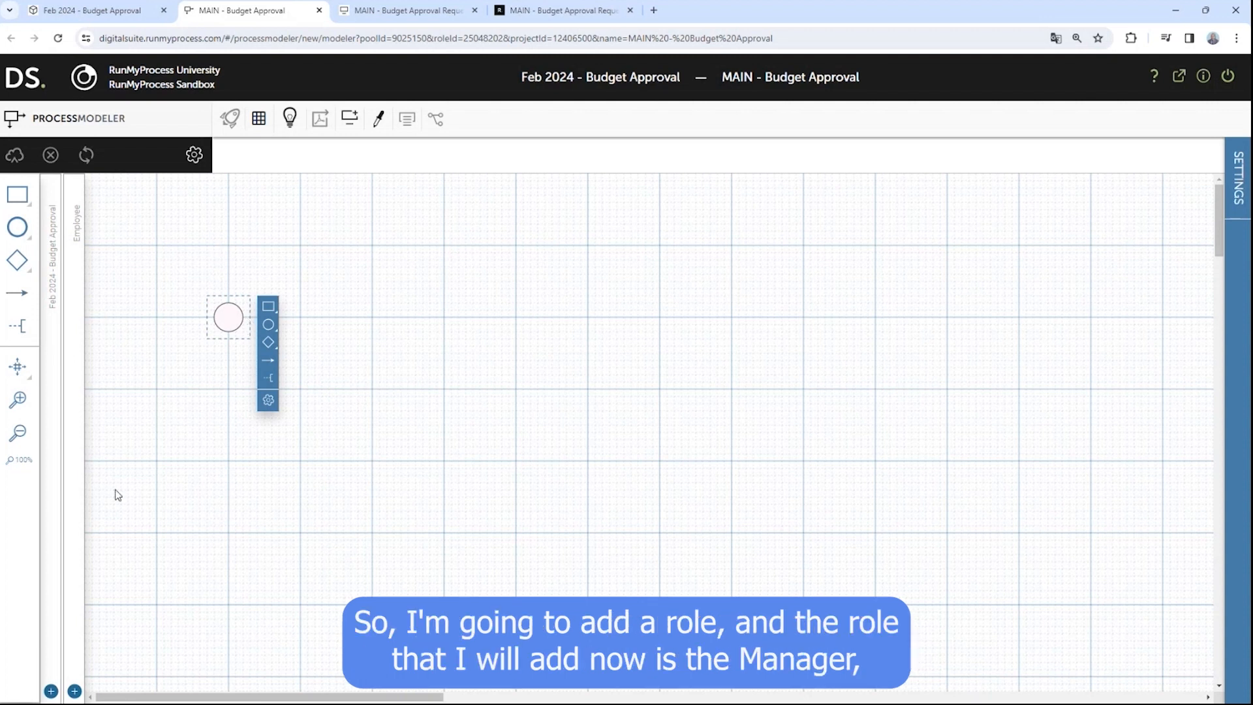
Add the Manager role as a second lane below the Employee lane
{"action": "left_click", "coordinate": [75, 692]}
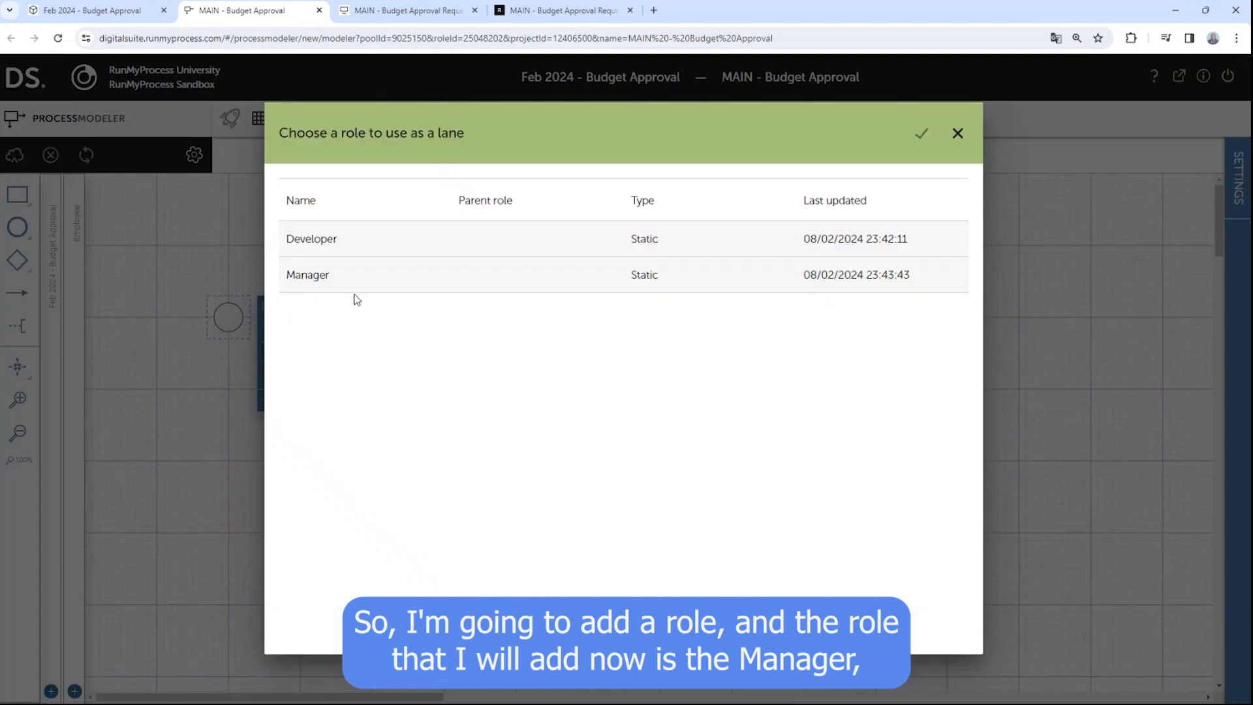
{"action": "left_click", "coordinate": [543, 277]}
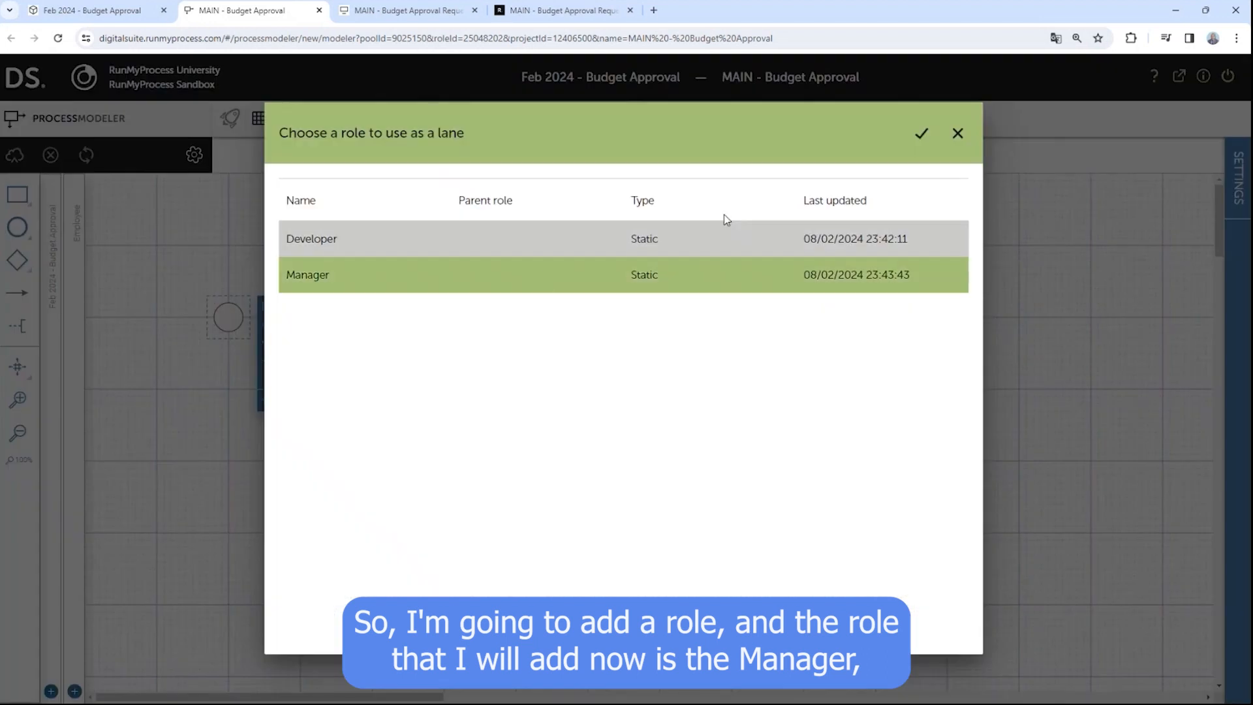
{"action": "left_click", "coordinate": [923, 135]}
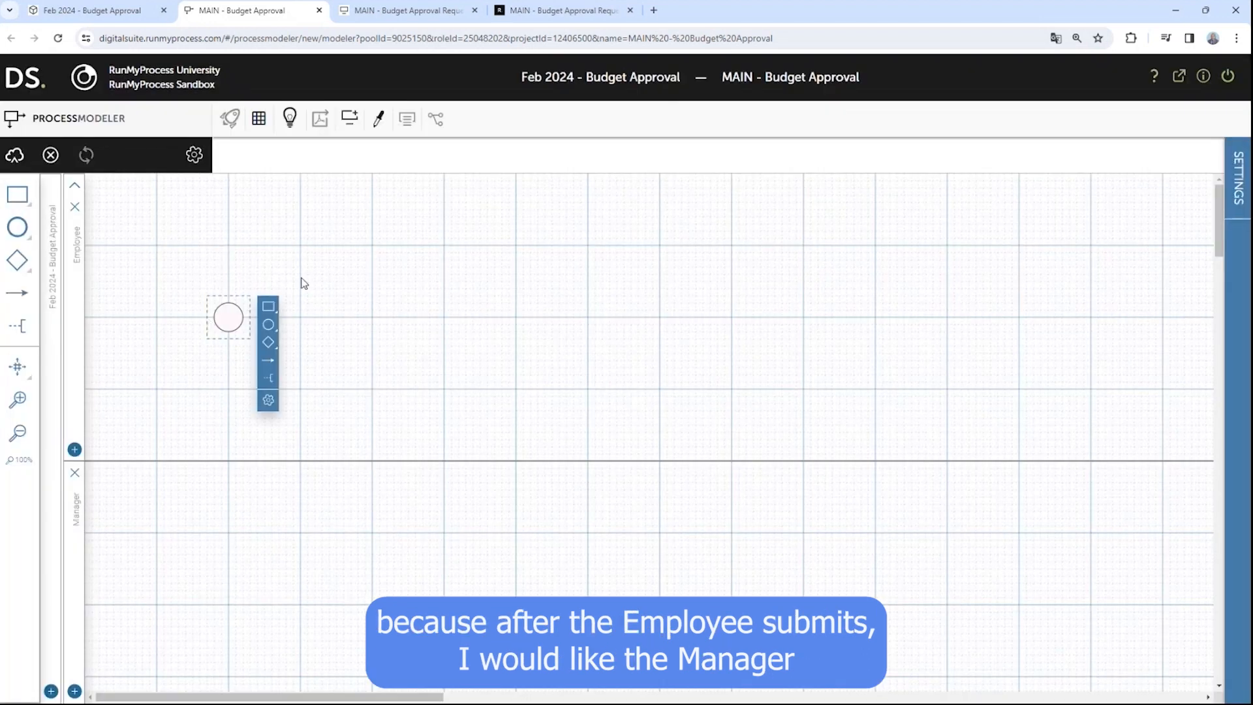
Add a task in the Manager lane, connected from the start event, and name it "Approve/reject Budget Request"
{"action": "left_click_drag", "start_coordinate": [270, 308], "coordinate": [444, 535]}
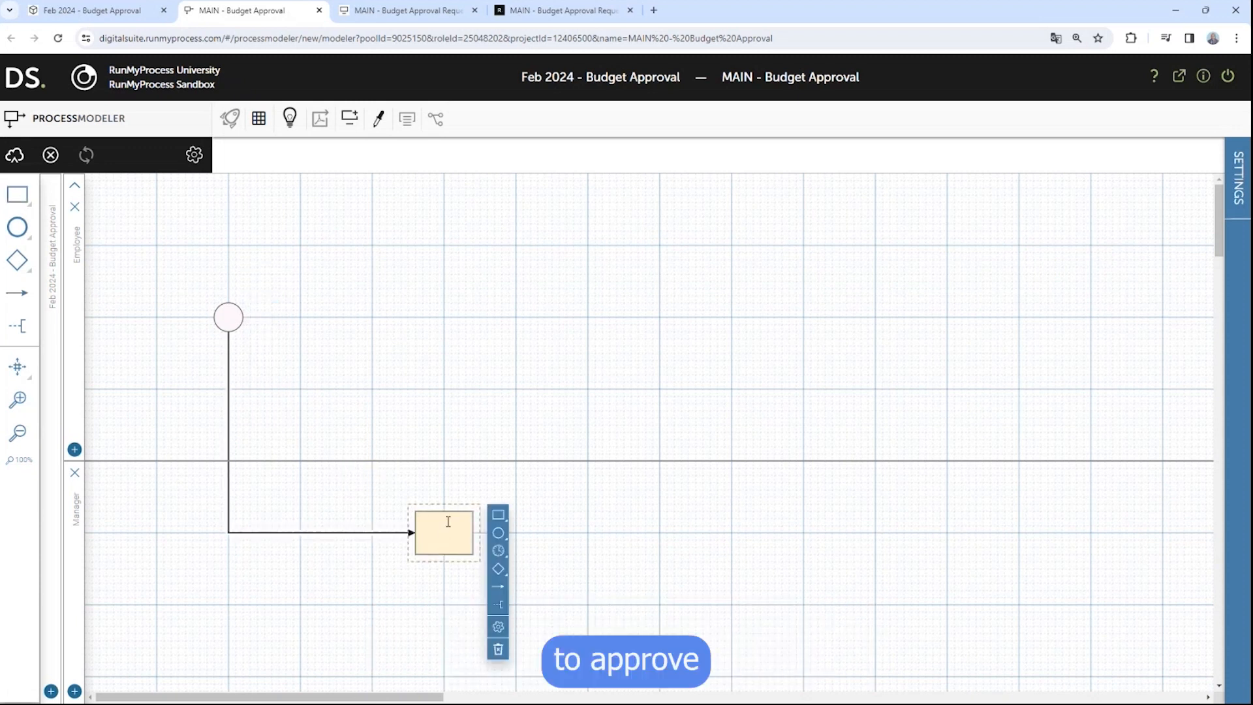
{"action": "type", "text": "Approv"}
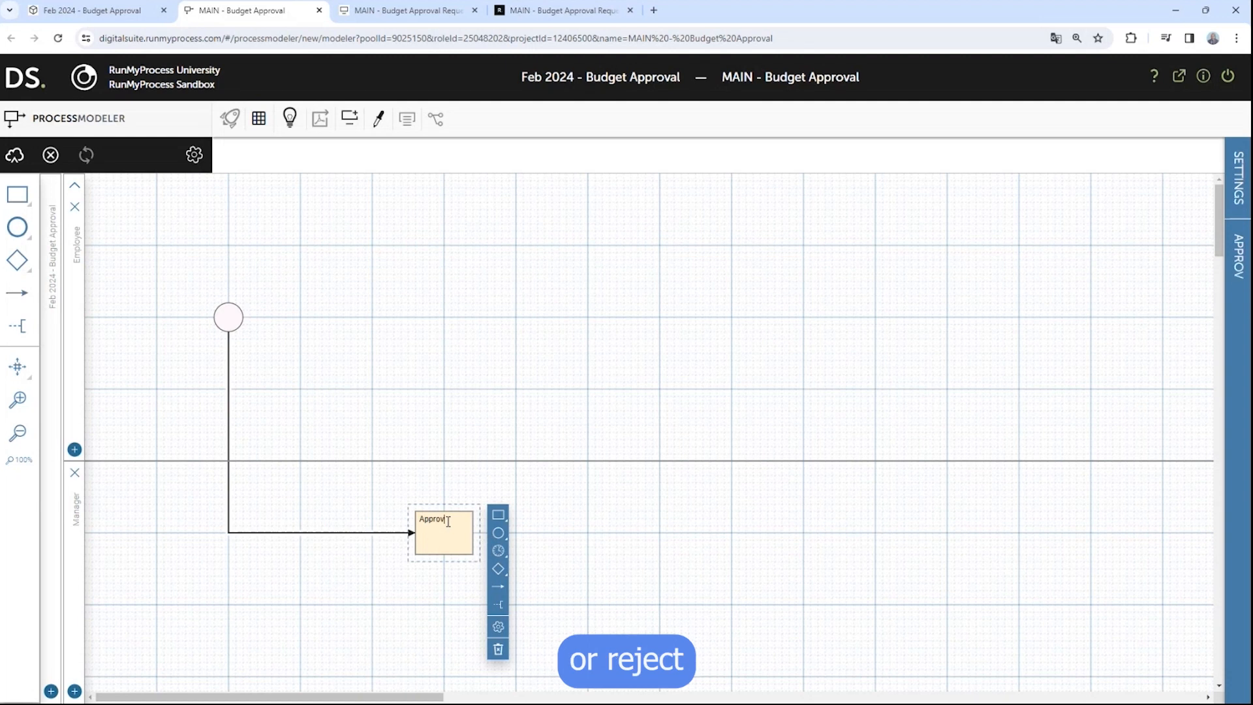
{"action": "type", "text": "e/Reject"}
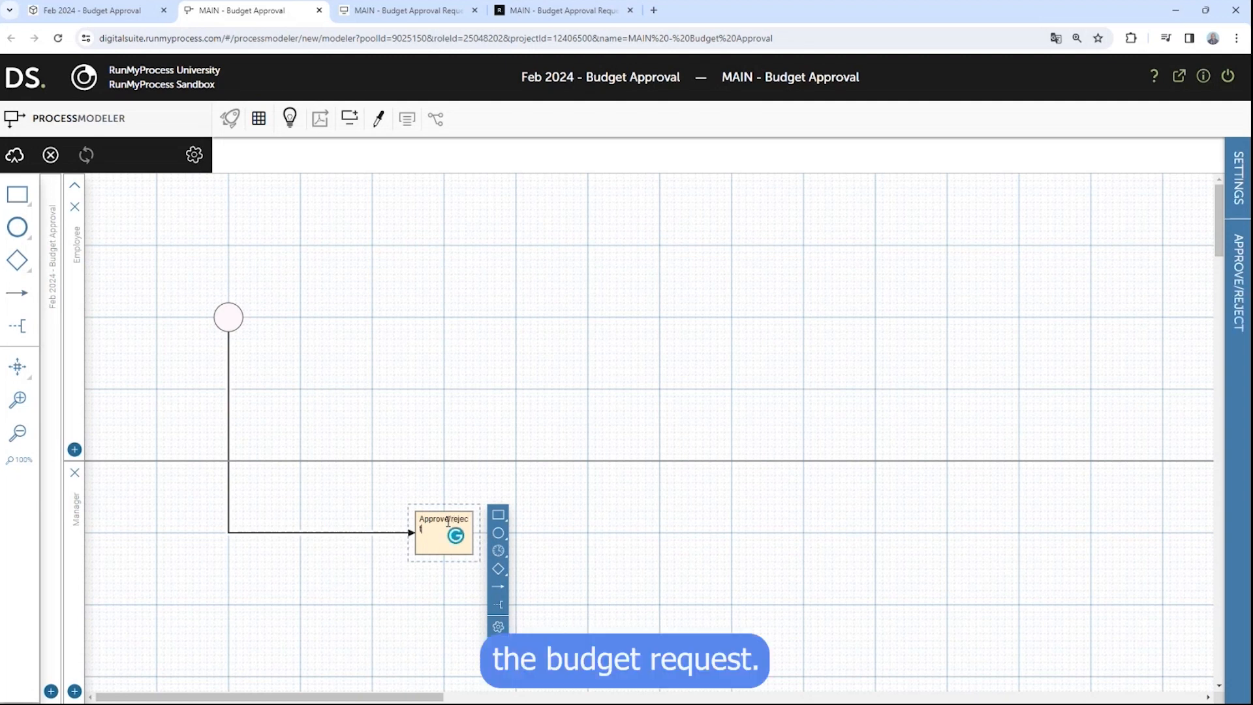
{"action": "type", "text": " Budget Request"}
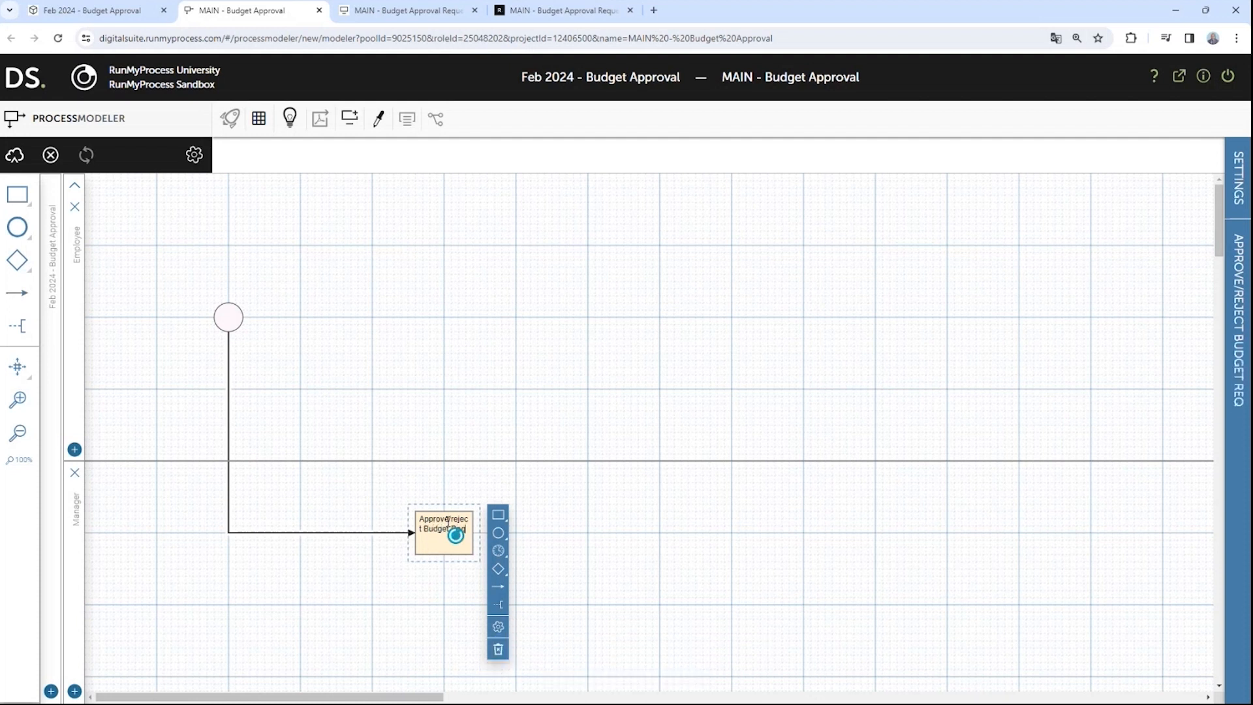
{"action": "left_click", "coordinate": [615, 530]}
{"action": "left_click", "coordinate": [457, 529]}
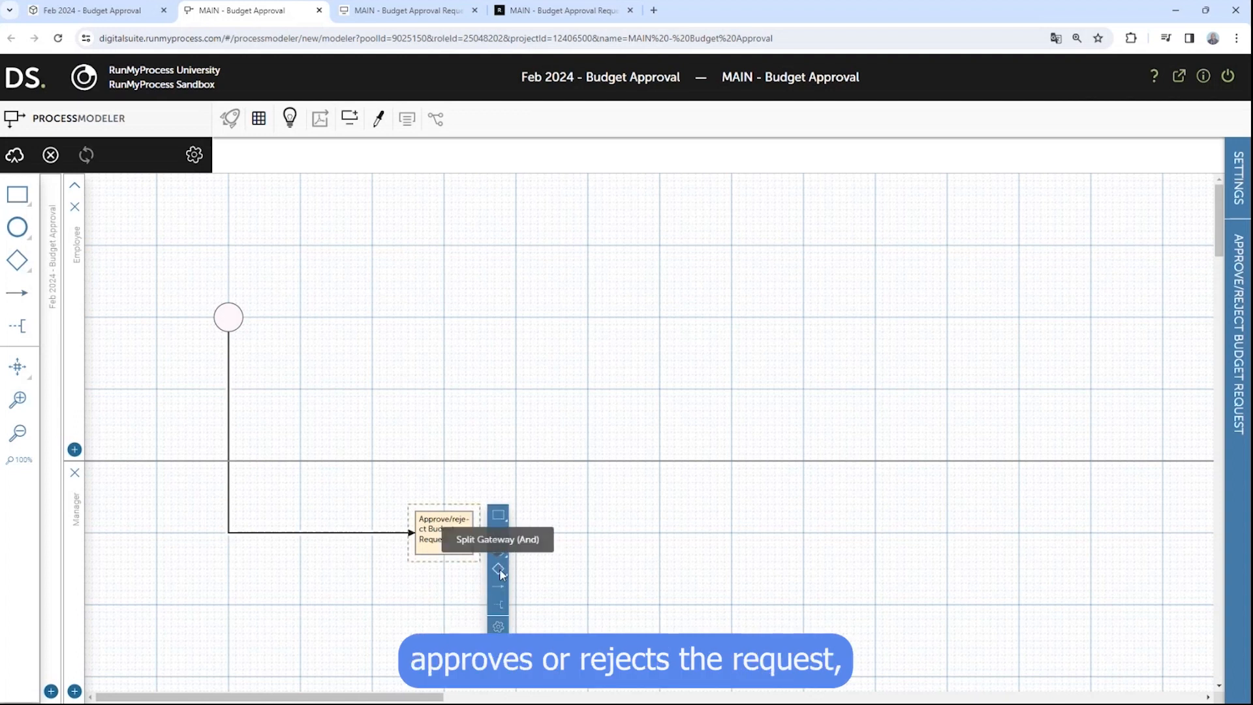
{"action": "left_click_drag", "start_coordinate": [500, 573], "coordinate": [609, 547]}
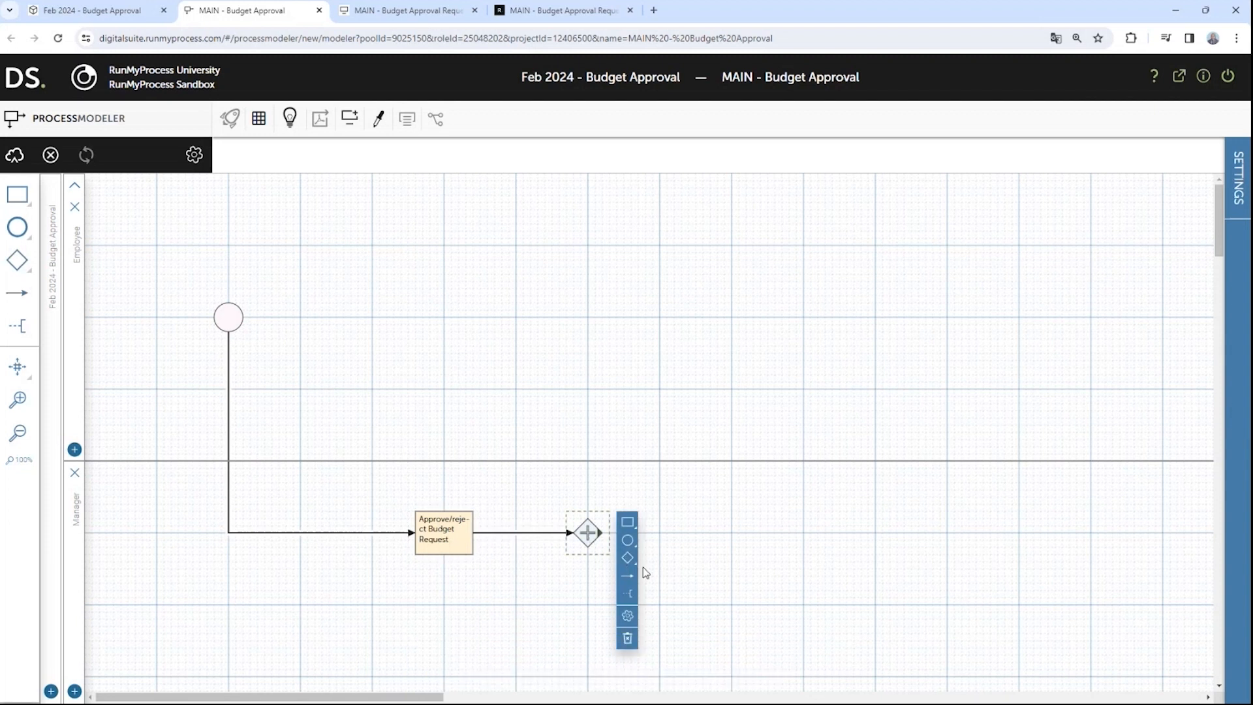
{"action": "left_click", "coordinate": [587, 541]}
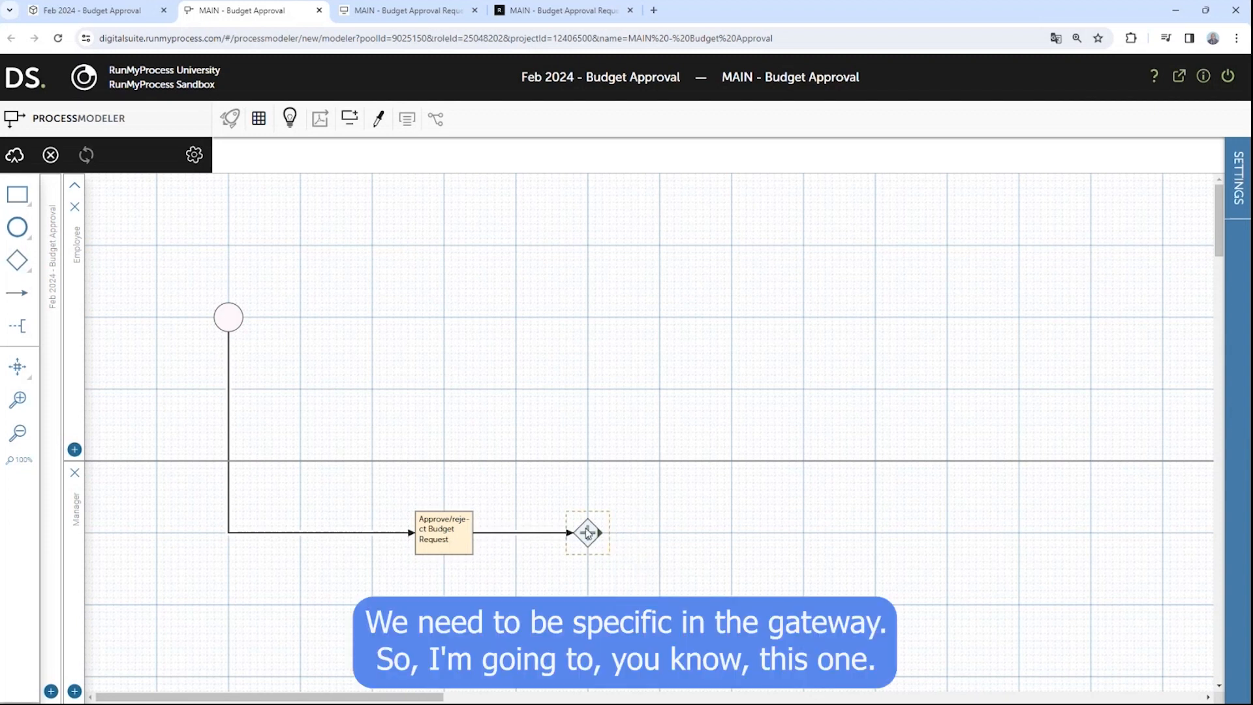
{"action": "mouse_move", "coordinate": [585, 532]}
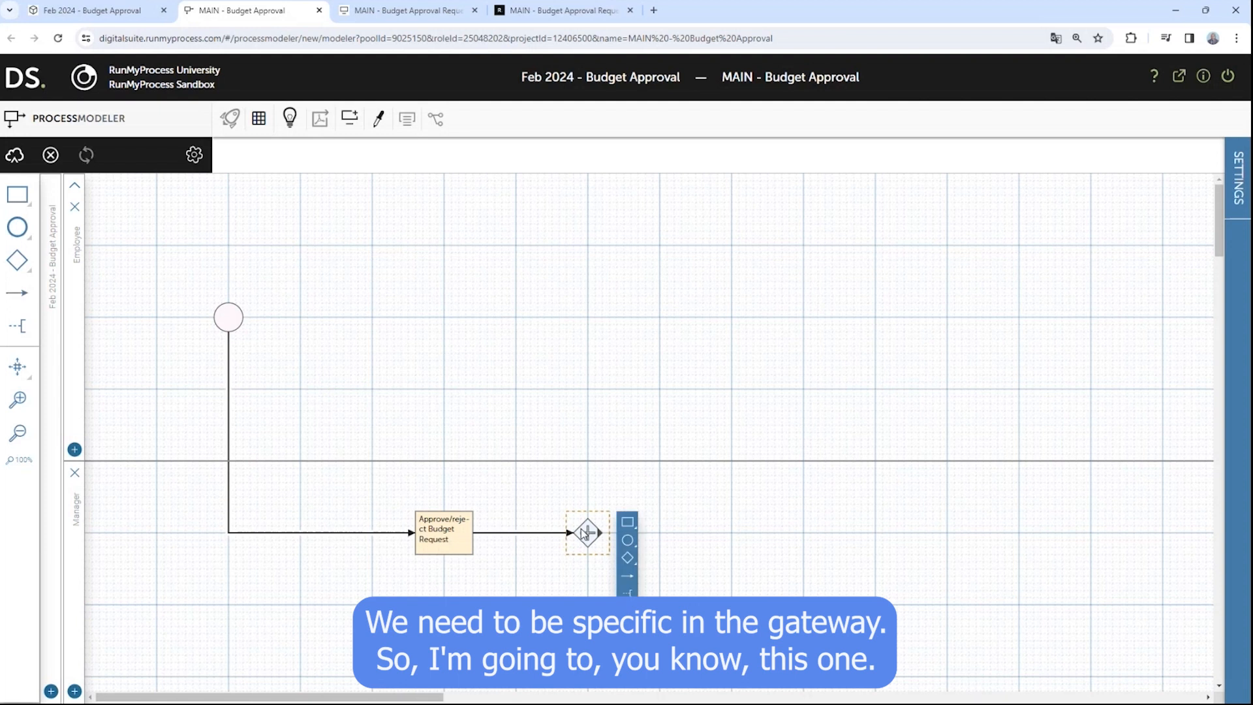
{"action": "key", "text": "Delete"}
Add a split exclusive gateway in the Manager lane, connected after the Approve/reject Budget Request task
{"action": "left_click", "coordinate": [452, 540]}
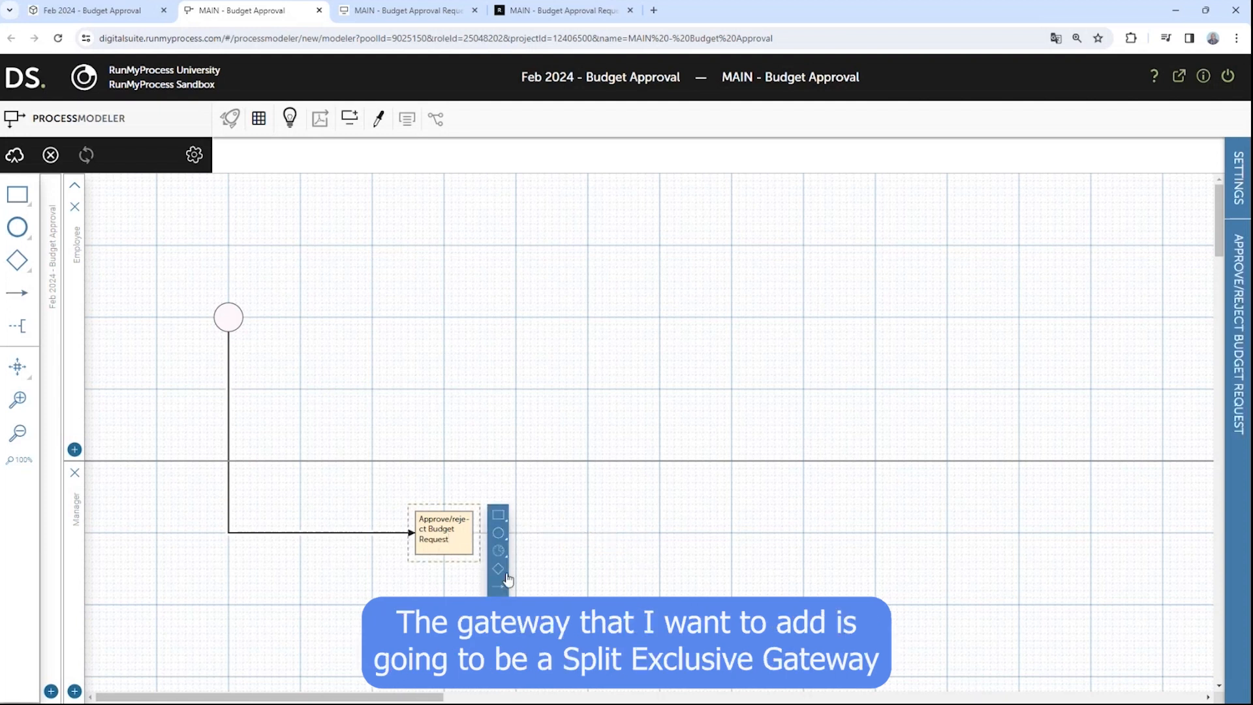
{"action": "mouse_move", "coordinate": [509, 579]}
{"action": "left_click_drag", "start_coordinate": [539, 576], "coordinate": [659, 533]}
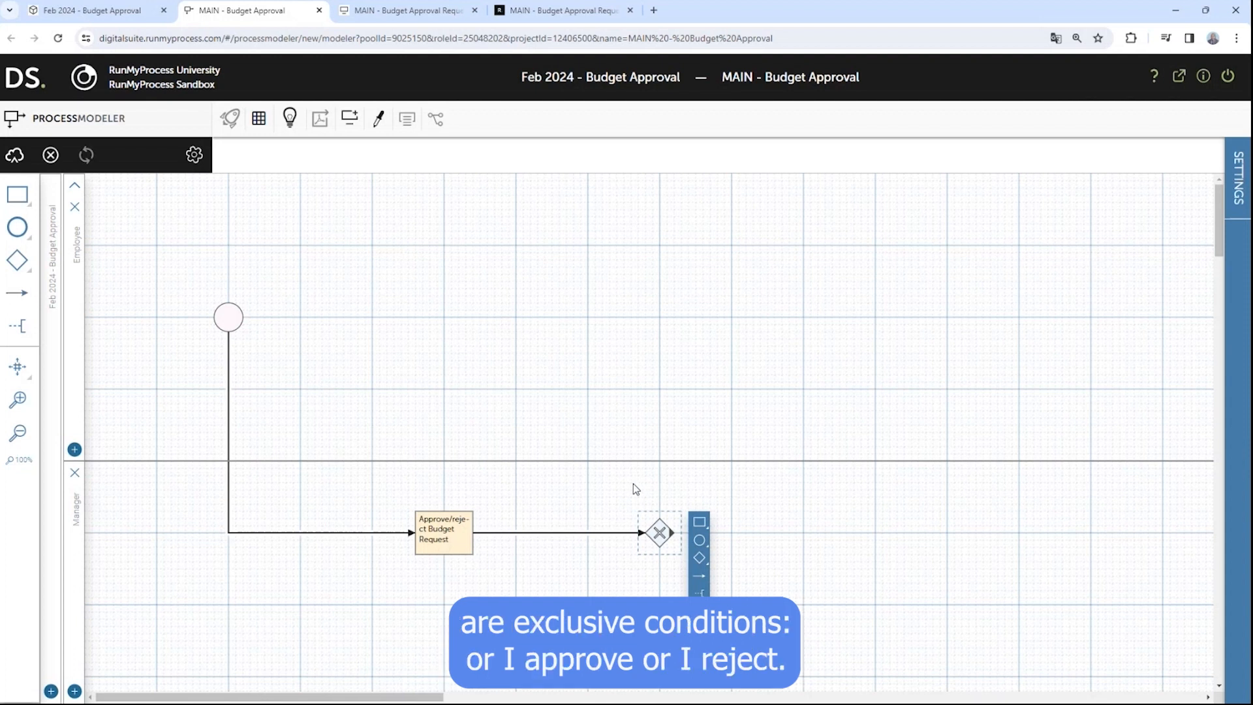
Add a task connected from the exclusive gateway, in line with it in the Manager lane, and name it "Notify Approval"
{"action": "left_click", "coordinate": [661, 534]}
{"action": "left_click", "coordinate": [669, 533]}
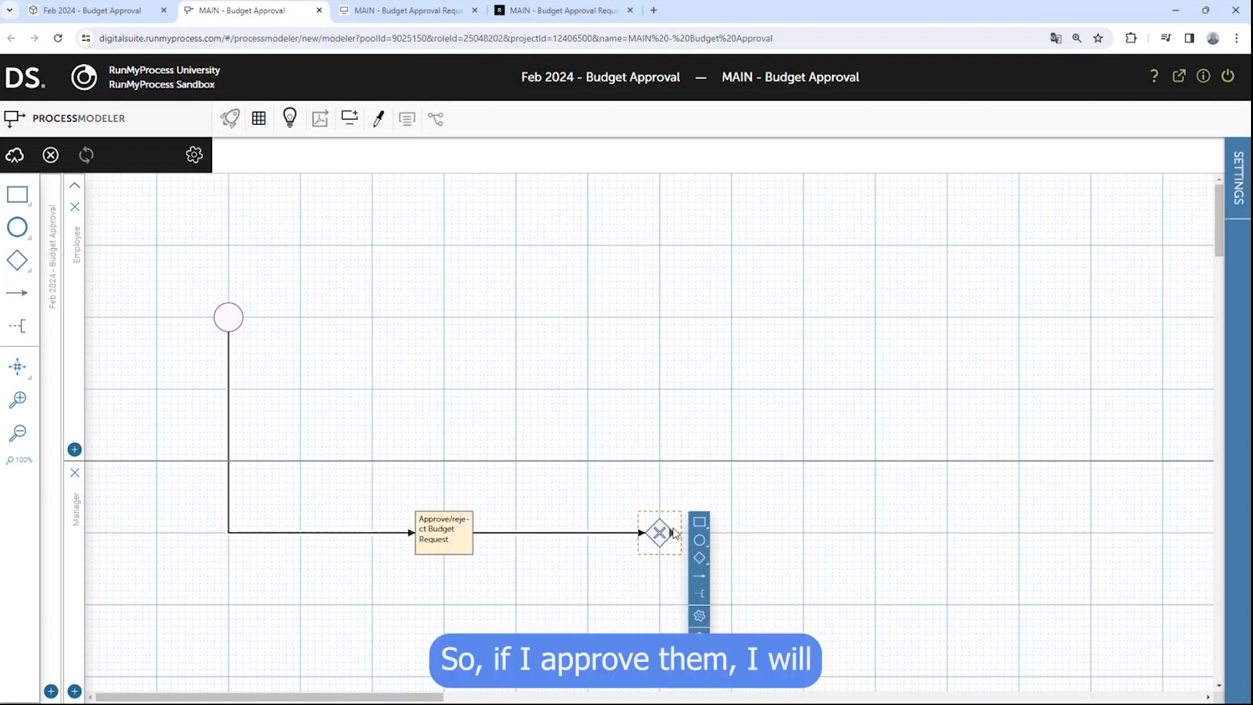
{"action": "left_click", "coordinate": [699, 522]}
{"action": "left_click", "coordinate": [871, 522]}
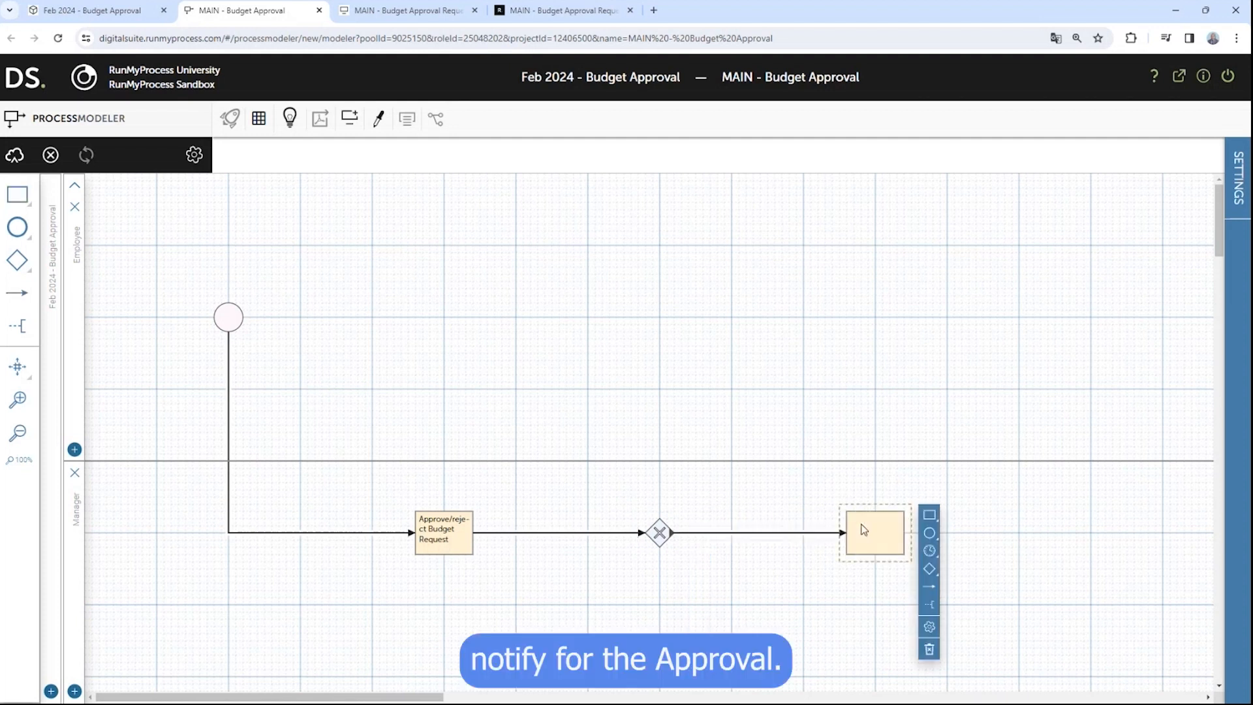
{"action": "type", "text": "Notify"}
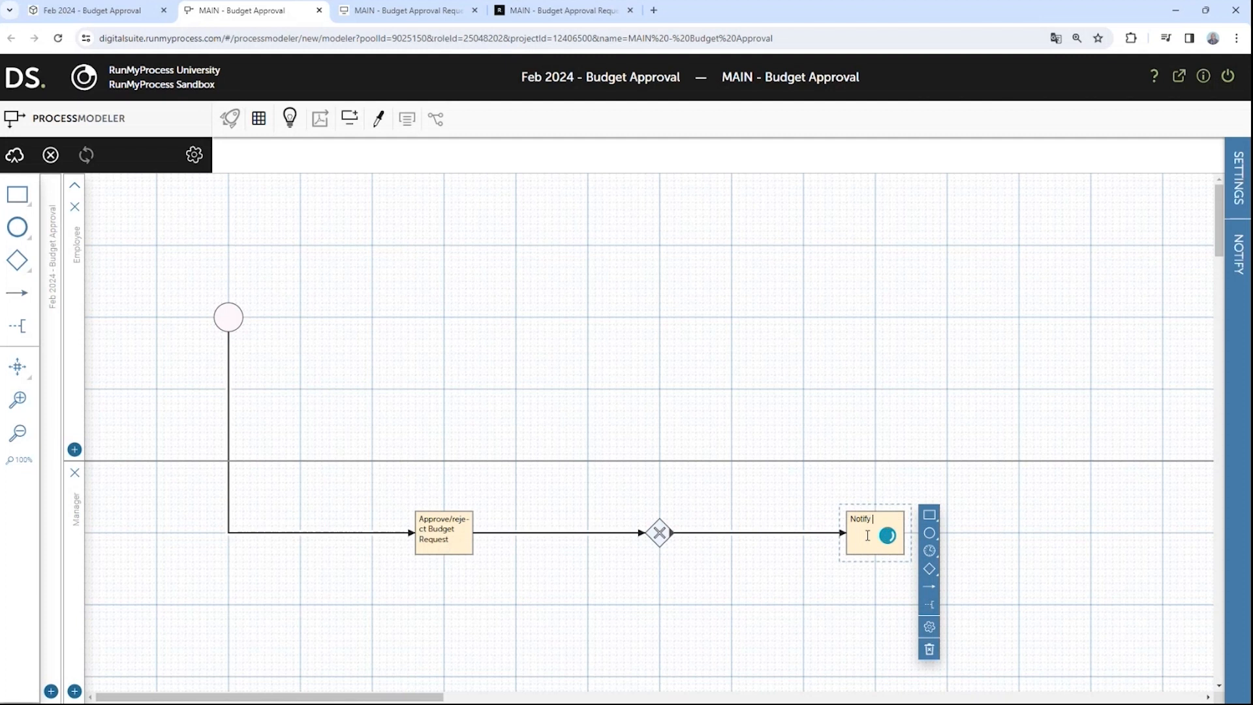
{"action": "type", "text": " Approval"}
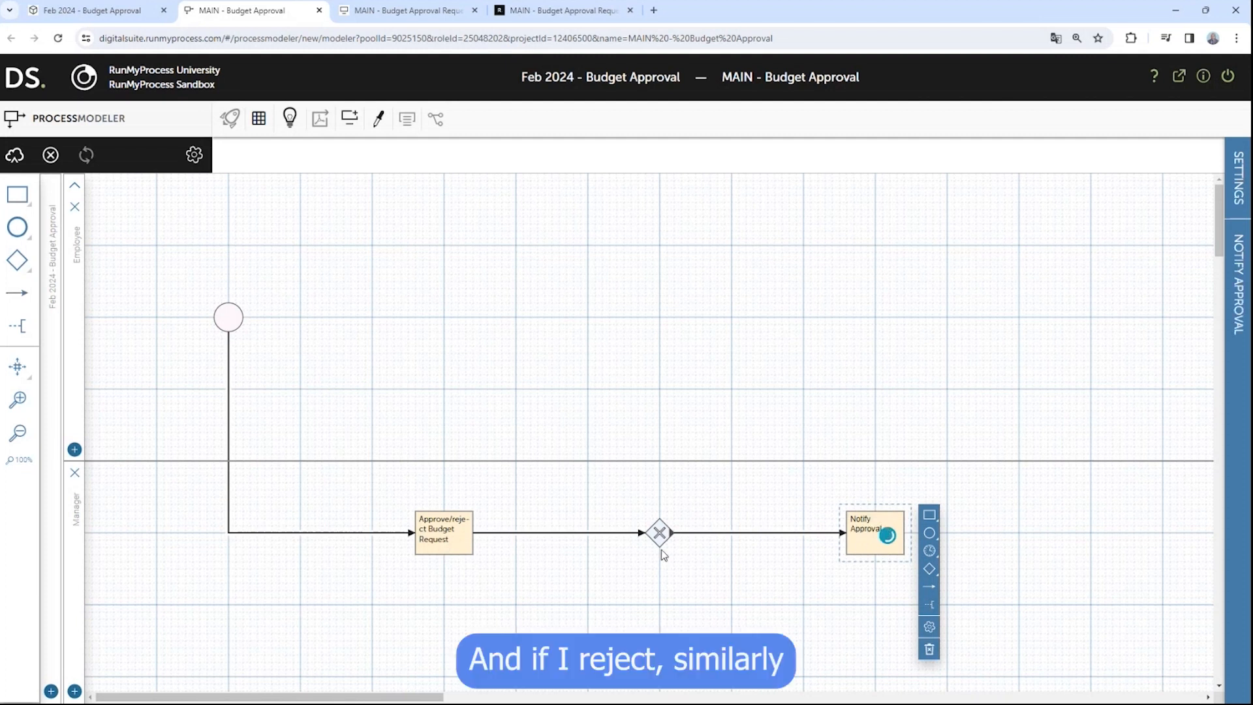
Add a second task branching from the exclusive gateway, below Notify Approval, and name it "Notify Rejection"
{"action": "left_click", "coordinate": [661, 541]}
{"action": "left_click_drag", "start_coordinate": [699, 522], "coordinate": [893, 640]}
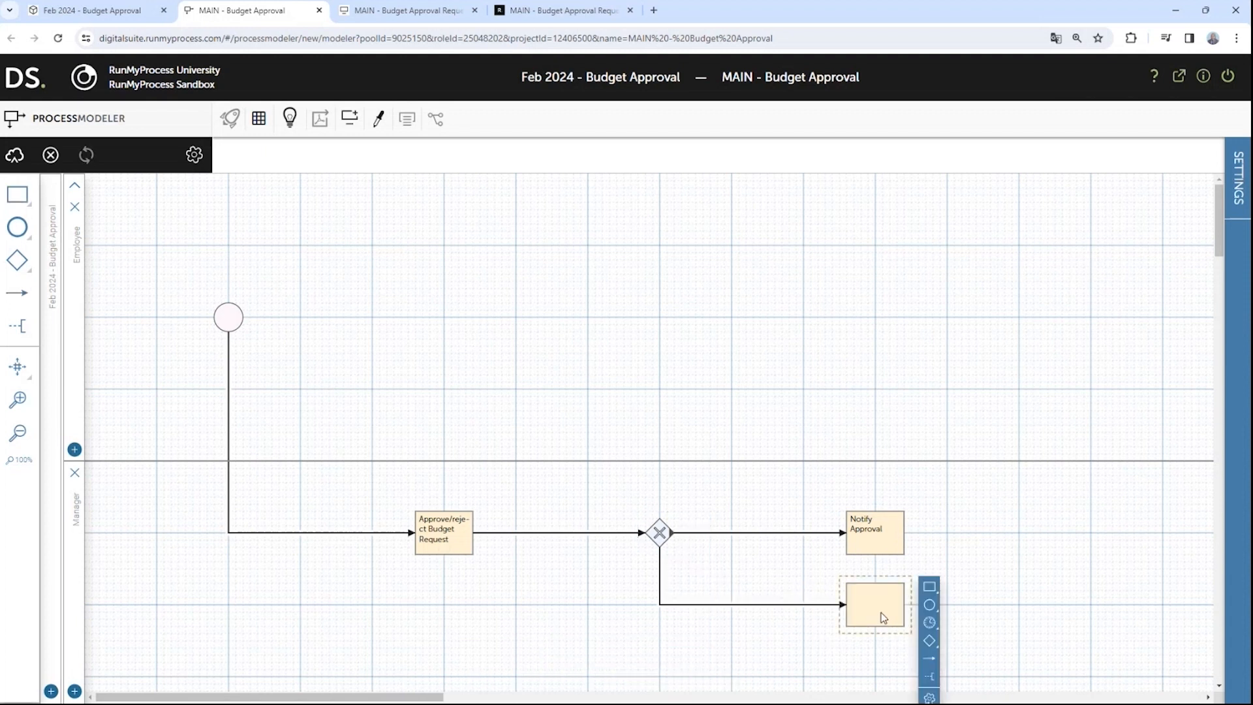
{"action": "double_click", "coordinate": [876, 610]}
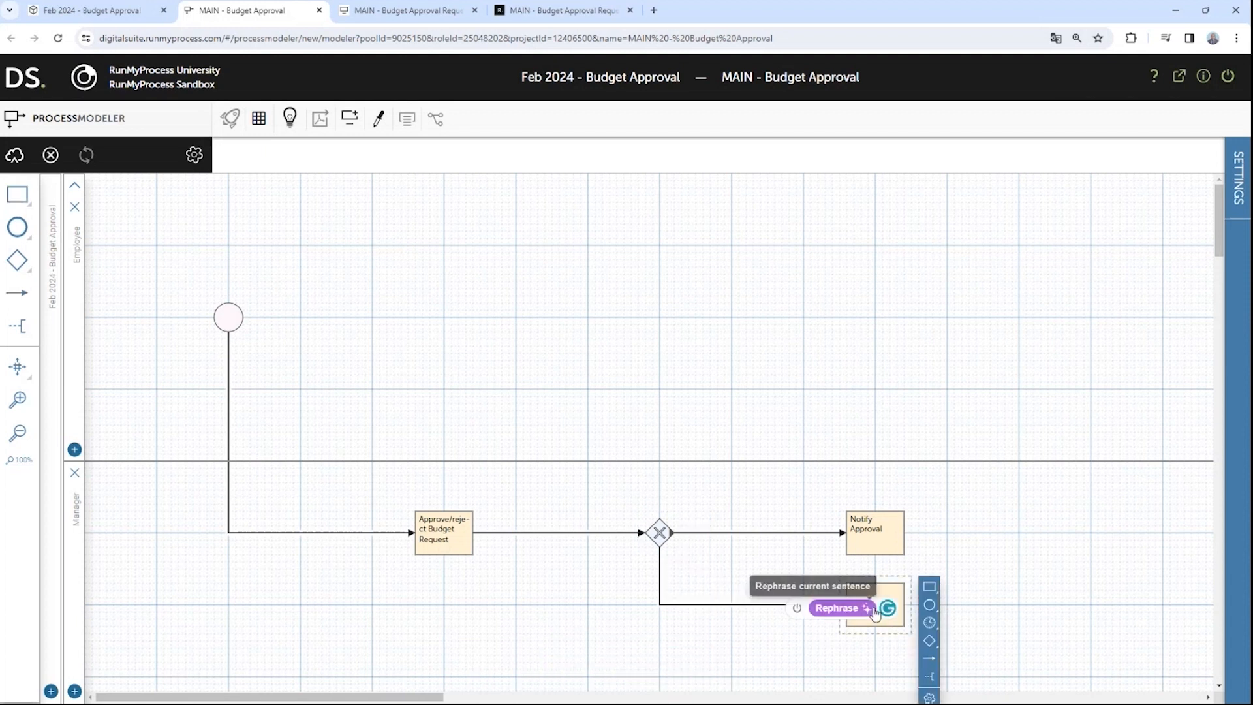
{"action": "type", "text": "Notify Rejection"}
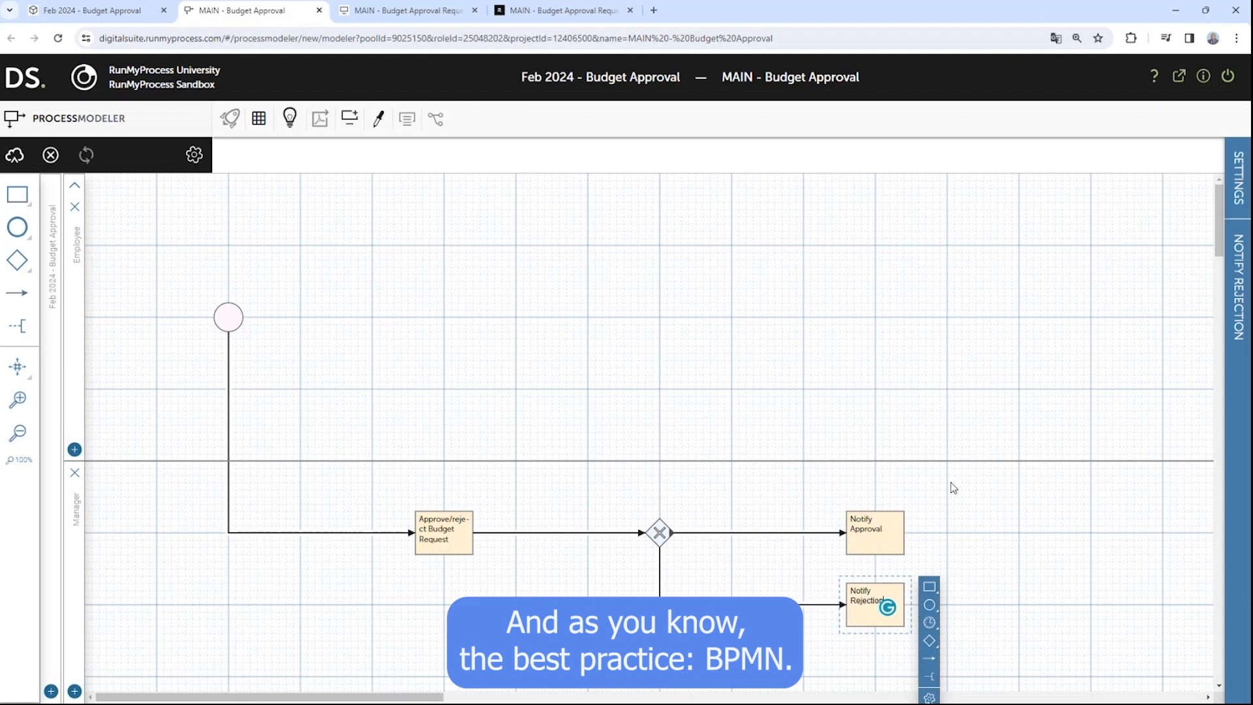
{"action": "left_click", "coordinate": [945, 525]}
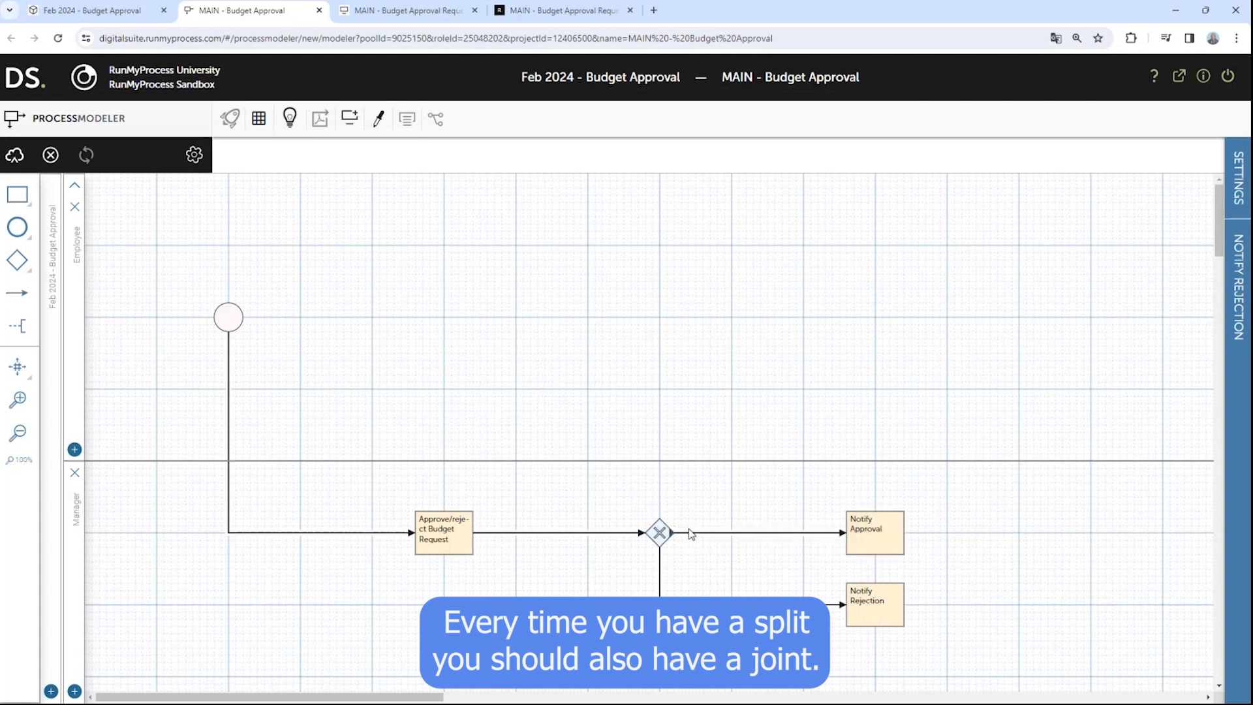
Add a join exclusive gateway after Notify Approval in the Manager lane and connect Notify Rejection to it
{"action": "left_click", "coordinate": [886, 534]}
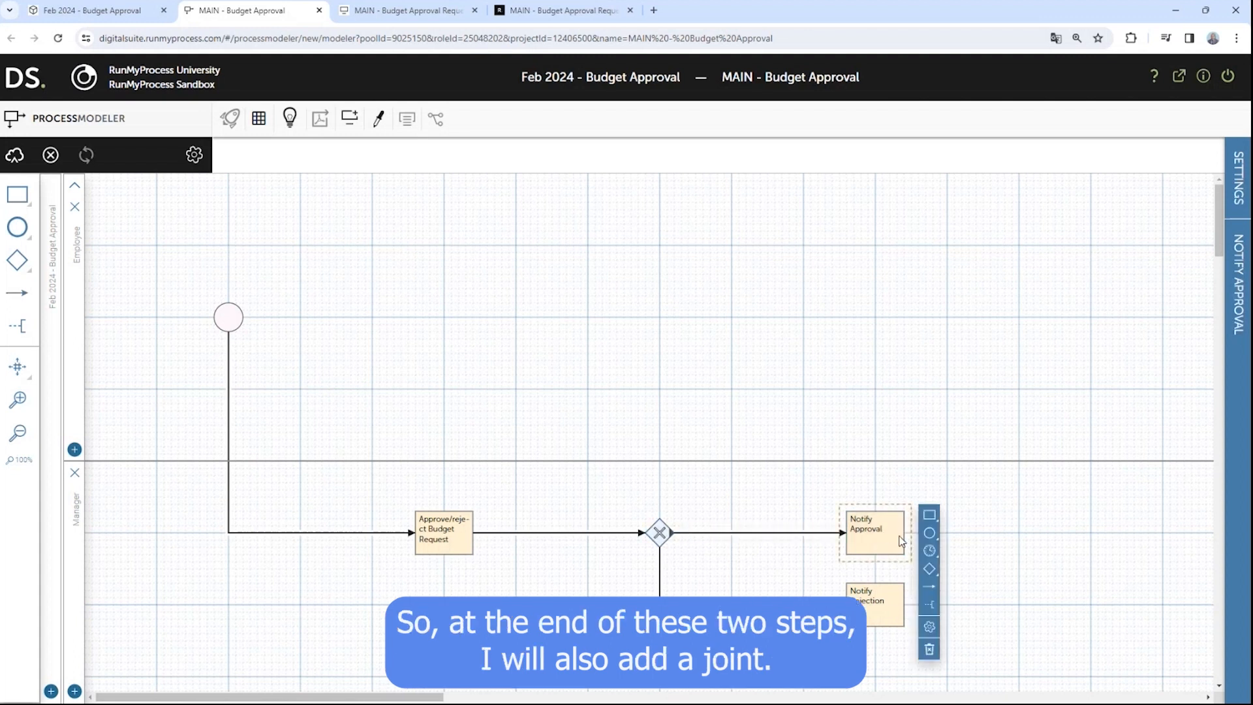
{"action": "left_click", "coordinate": [938, 576]}
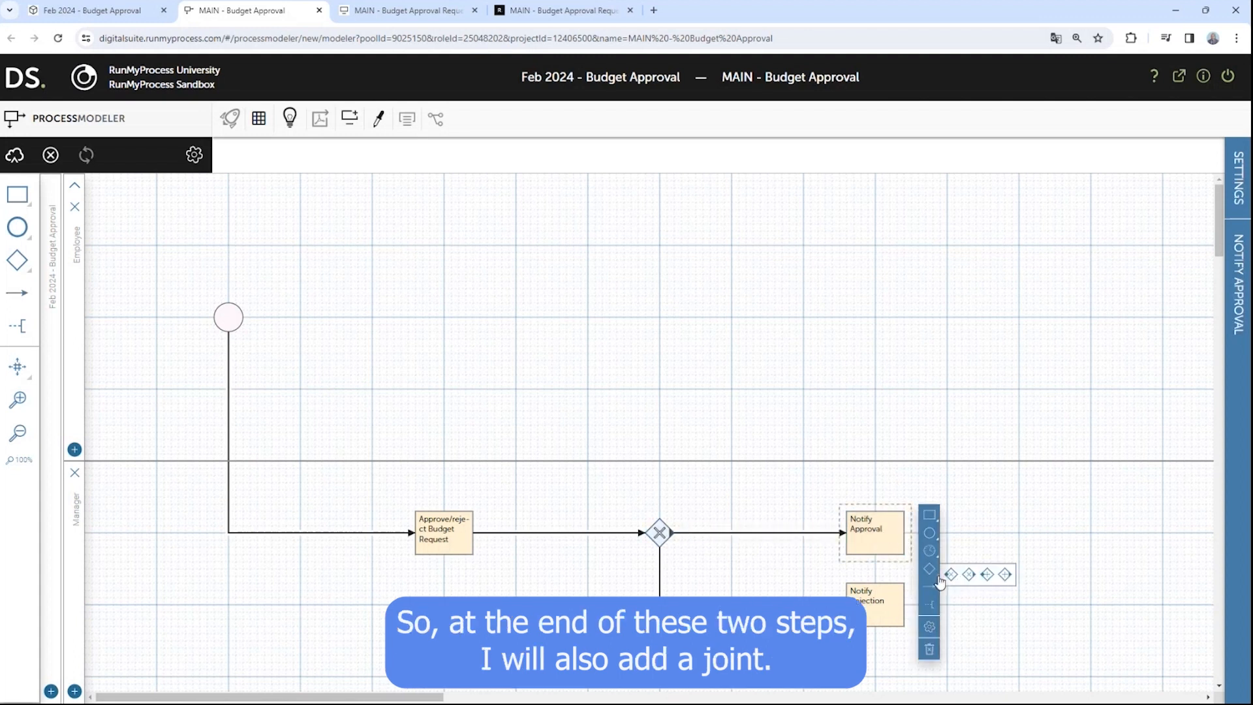
{"action": "left_click", "coordinate": [1006, 574]}
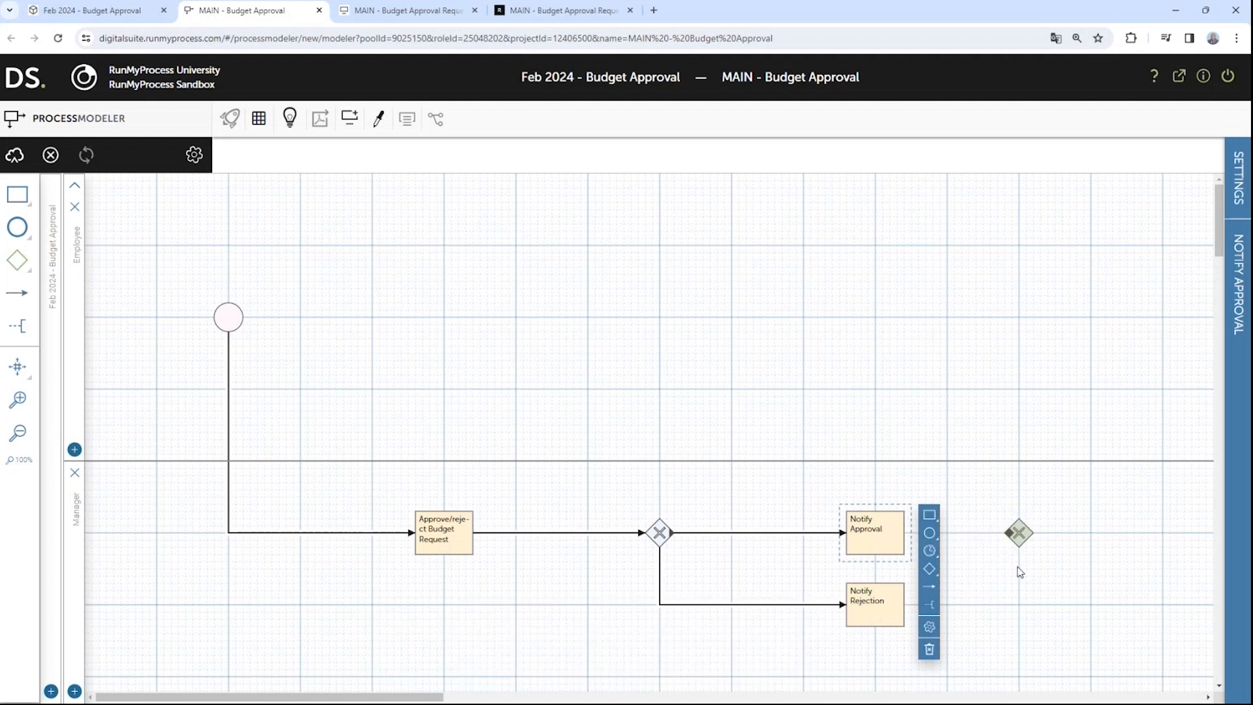
{"action": "left_click", "coordinate": [898, 612]}
{"action": "left_click_drag", "start_coordinate": [930, 659], "coordinate": [1016, 542]}
Add an end event connected from the join gateway, in line with it, and save the process
{"action": "left_click_drag", "start_coordinate": [1097, 547], "coordinate": [1161, 532]}
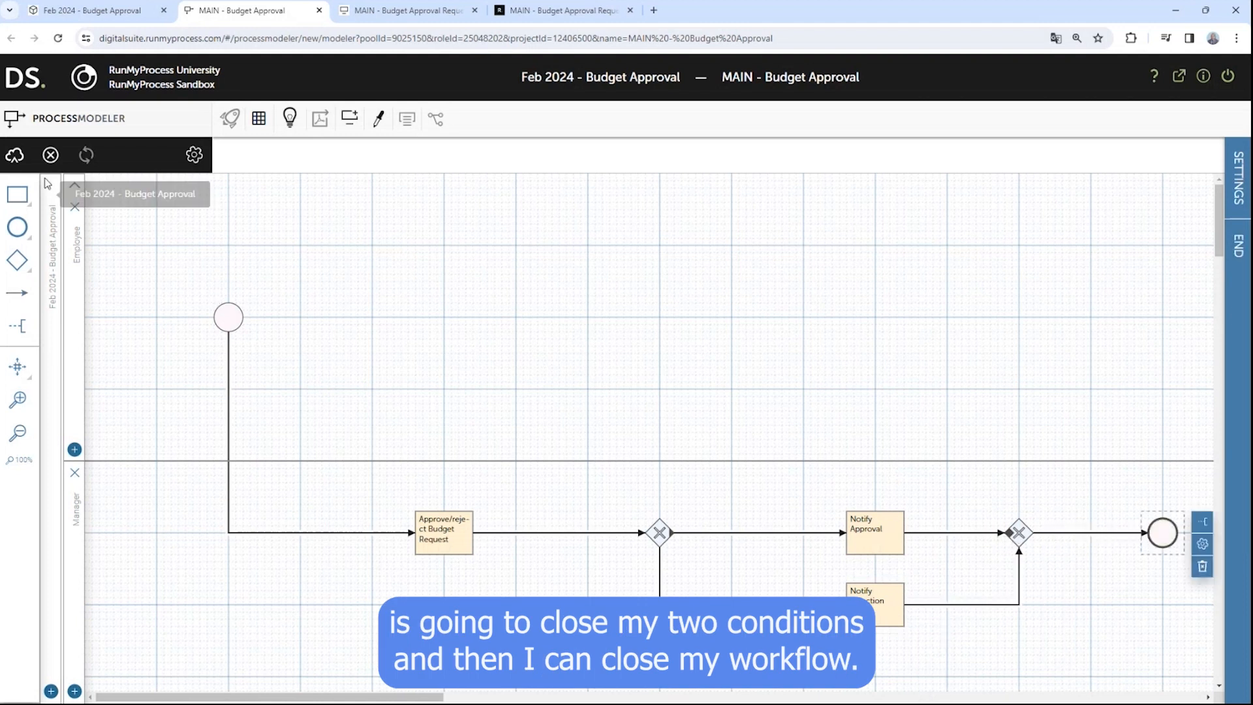
{"action": "left_click", "coordinate": [14, 155]}
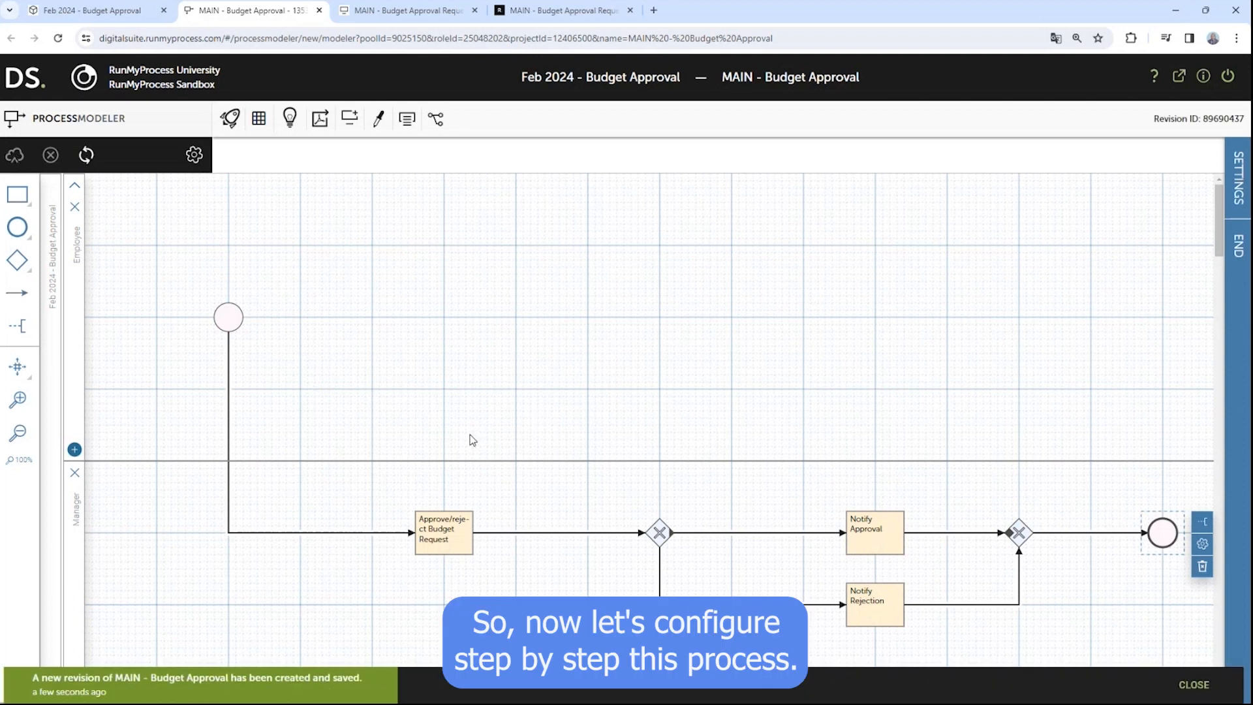
Set the type of the Approve/reject Budget Request task to Manual
{"action": "left_click", "coordinate": [450, 530]}
{"action": "left_click", "coordinate": [497, 554]}
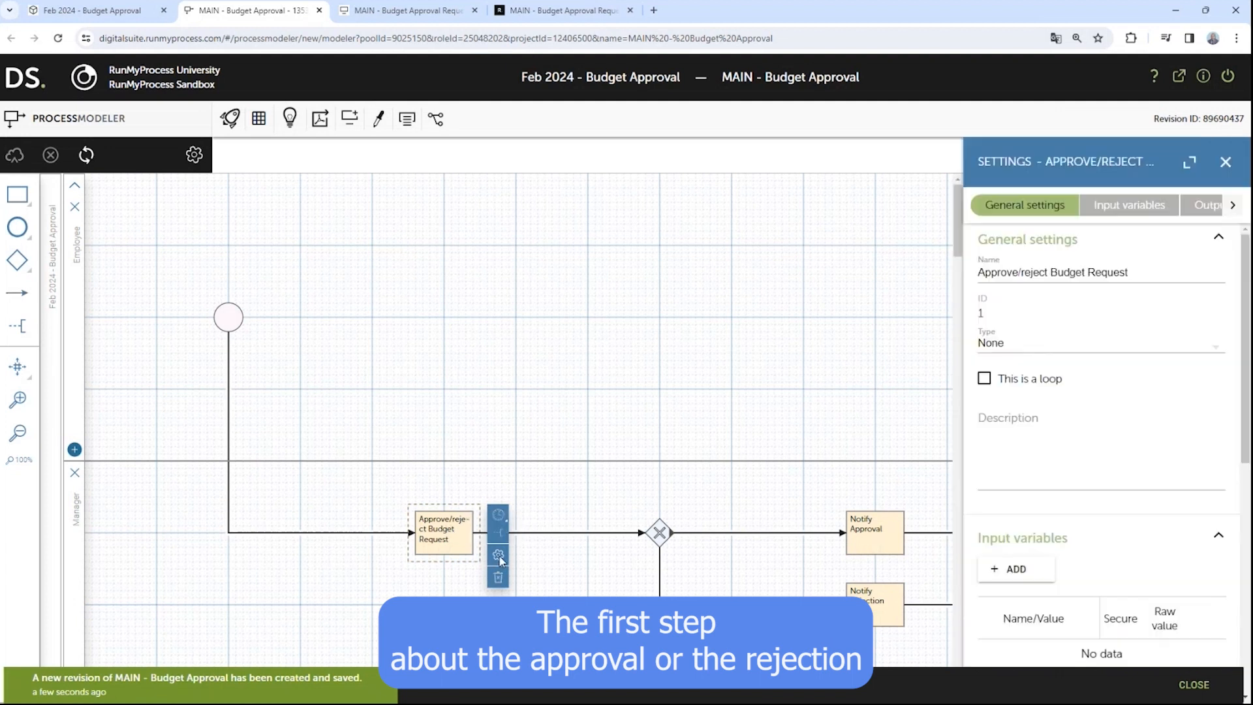
{"action": "left_click", "coordinate": [1056, 347]}
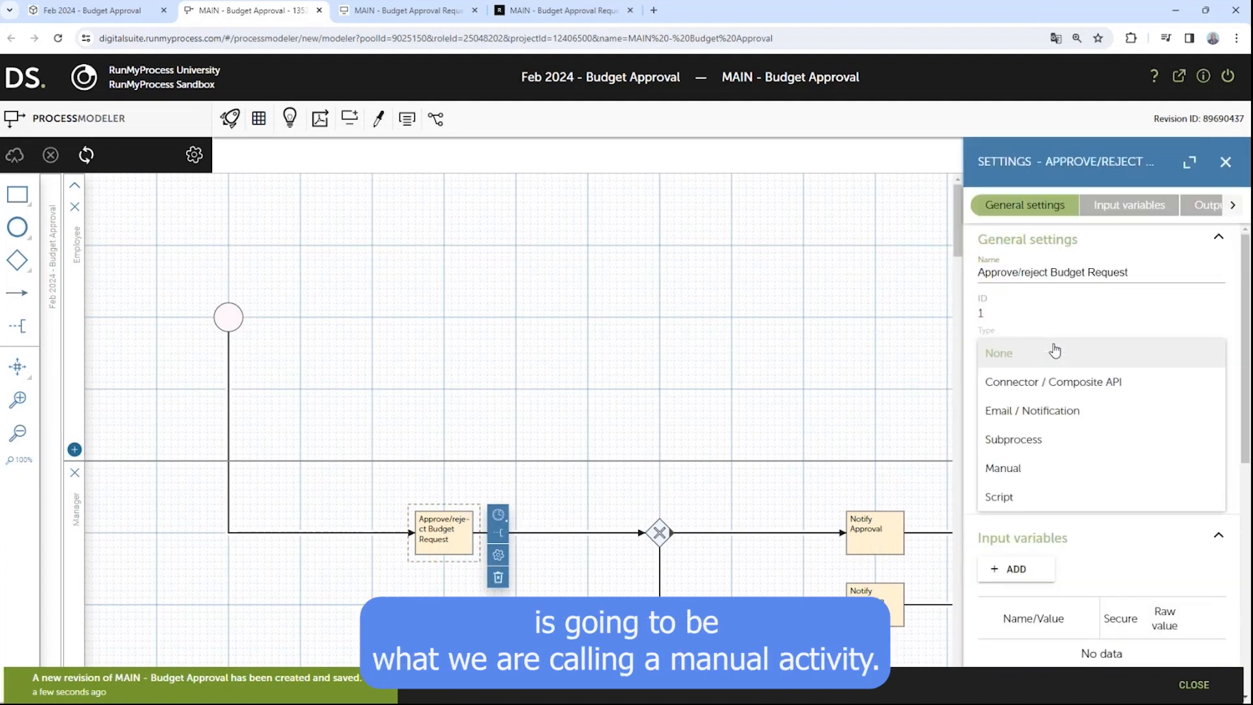
{"action": "left_click", "coordinate": [1009, 470]}
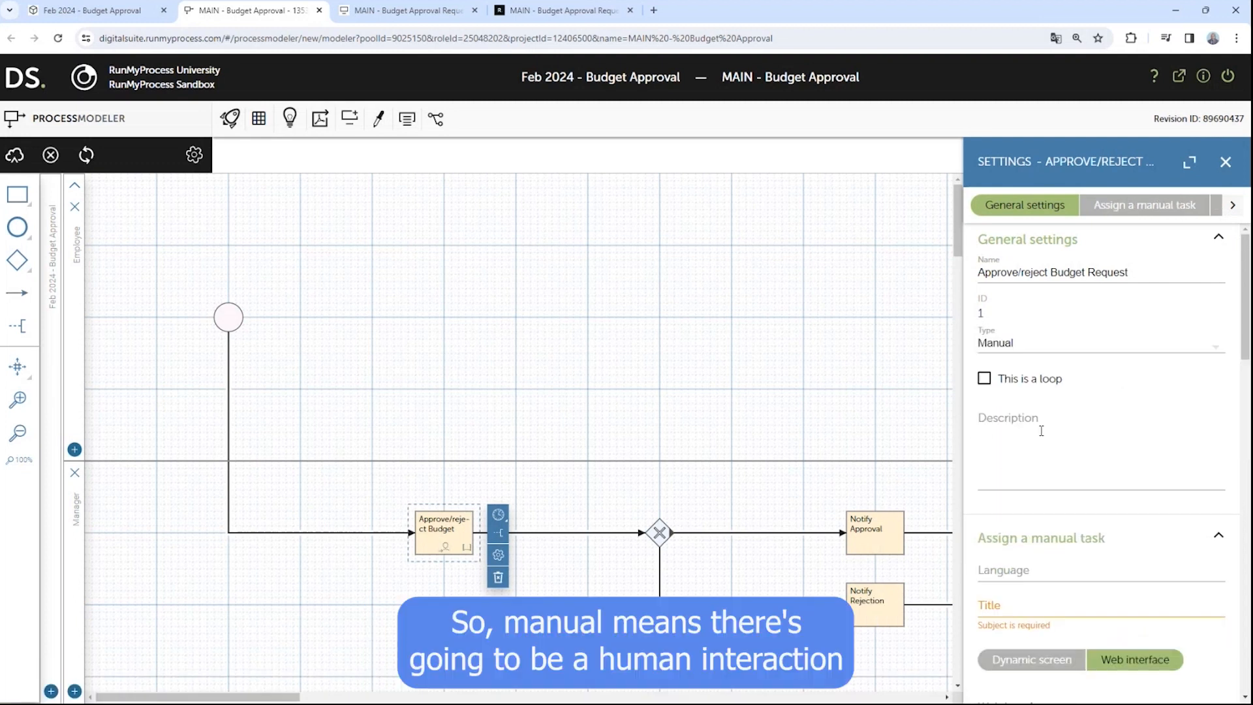
Assign the MAIN - Budget Approval Request web interface with the Manager screen to the manual task and save the process
{"action": "scroll", "coordinate": [1113, 504], "scroll_direction": "down", "scroll_amount": 3}
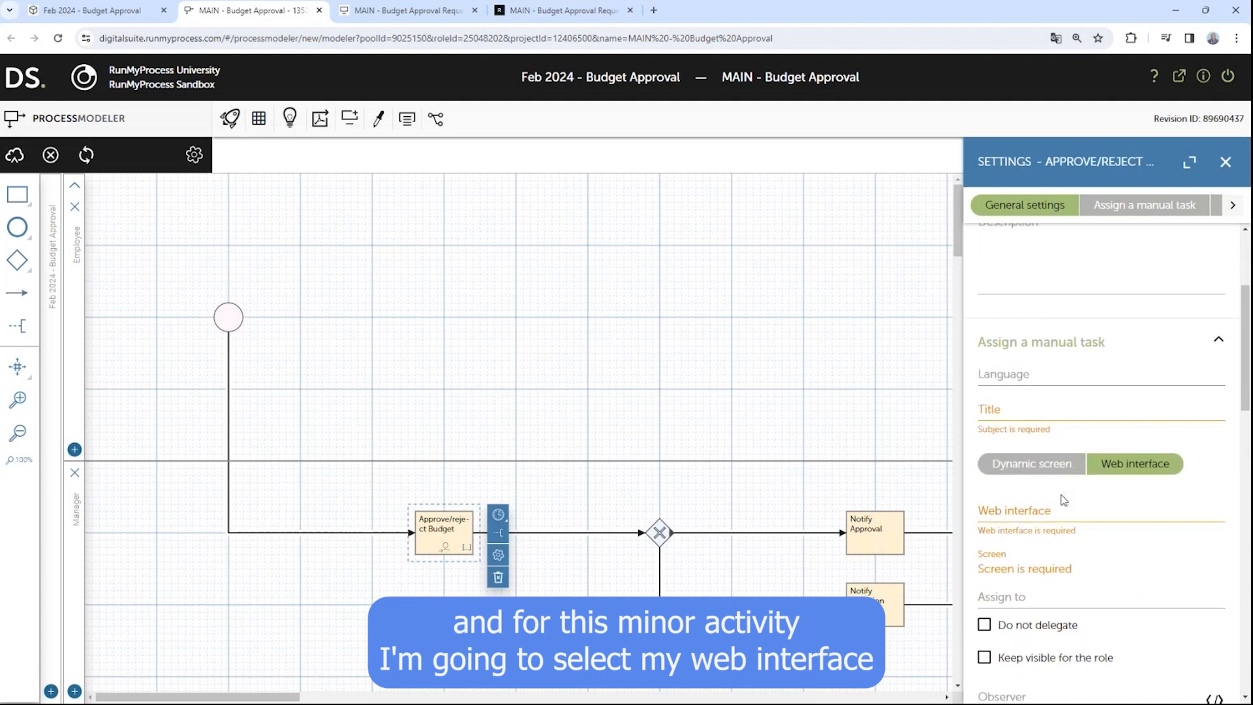
{"action": "left_click", "coordinate": [1020, 513]}
{"action": "left_click", "coordinate": [364, 346]}
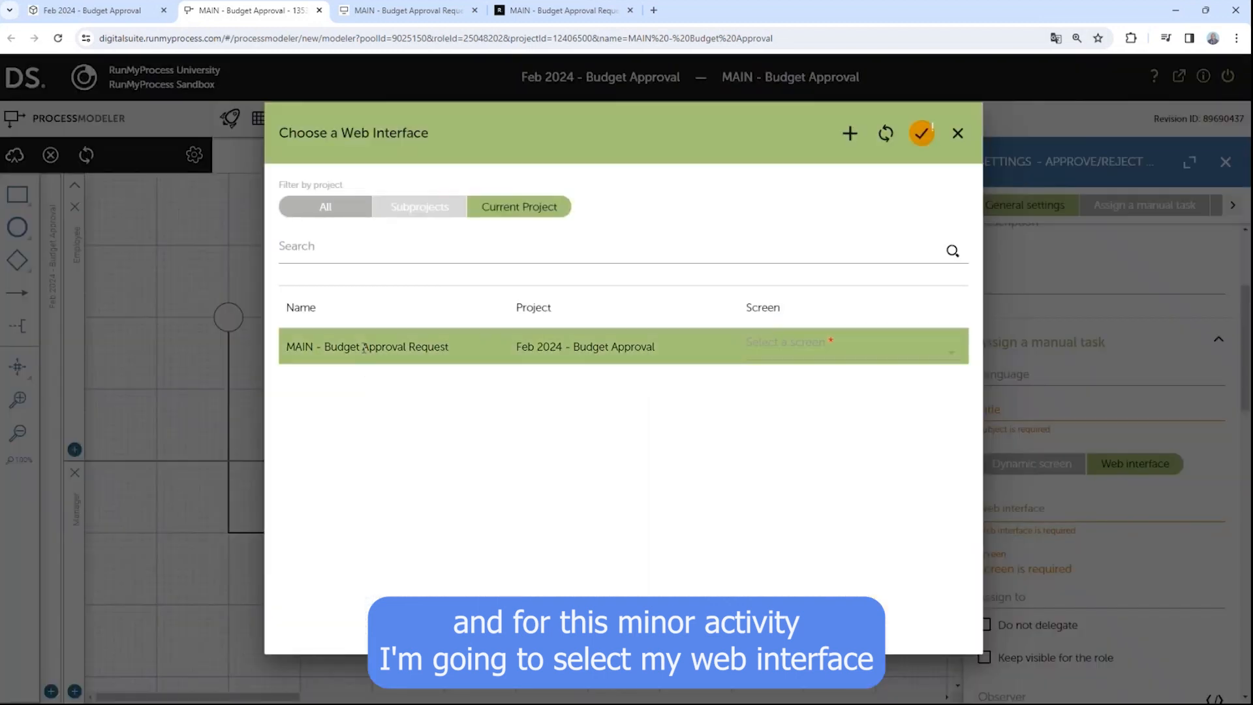
{"action": "left_click", "coordinate": [863, 356]}
{"action": "left_click", "coordinate": [793, 359]}
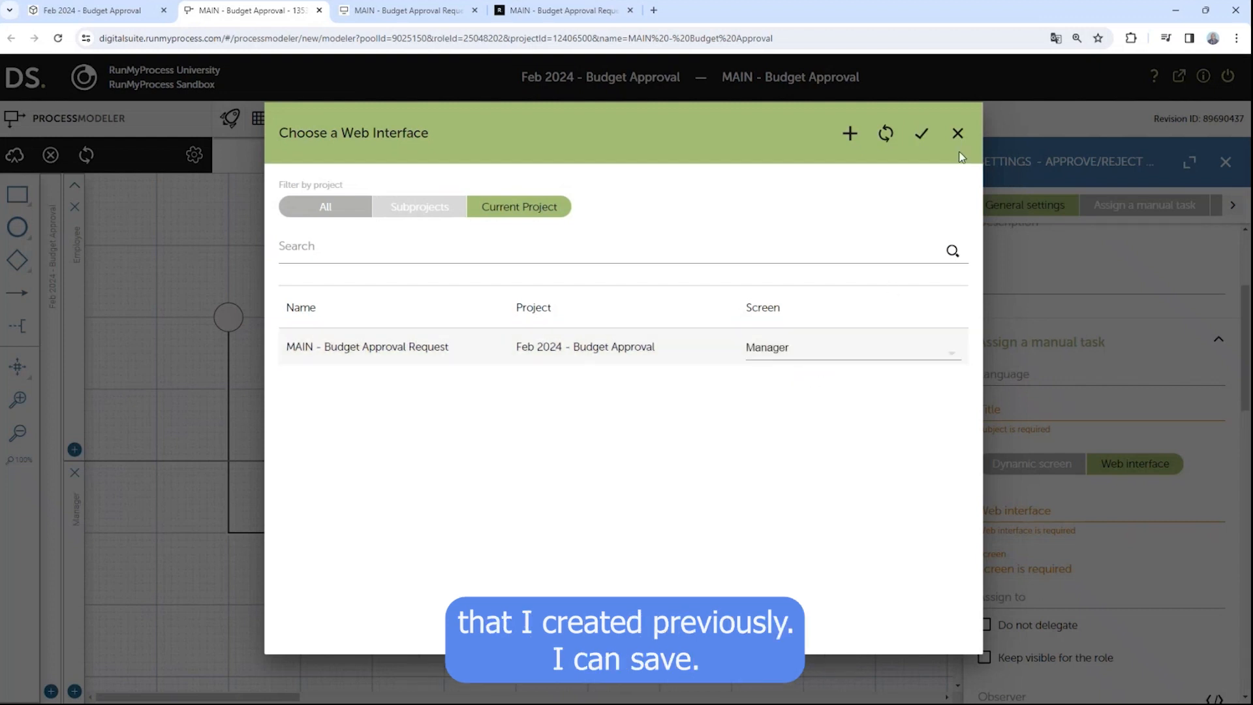
{"action": "left_click", "coordinate": [922, 135]}
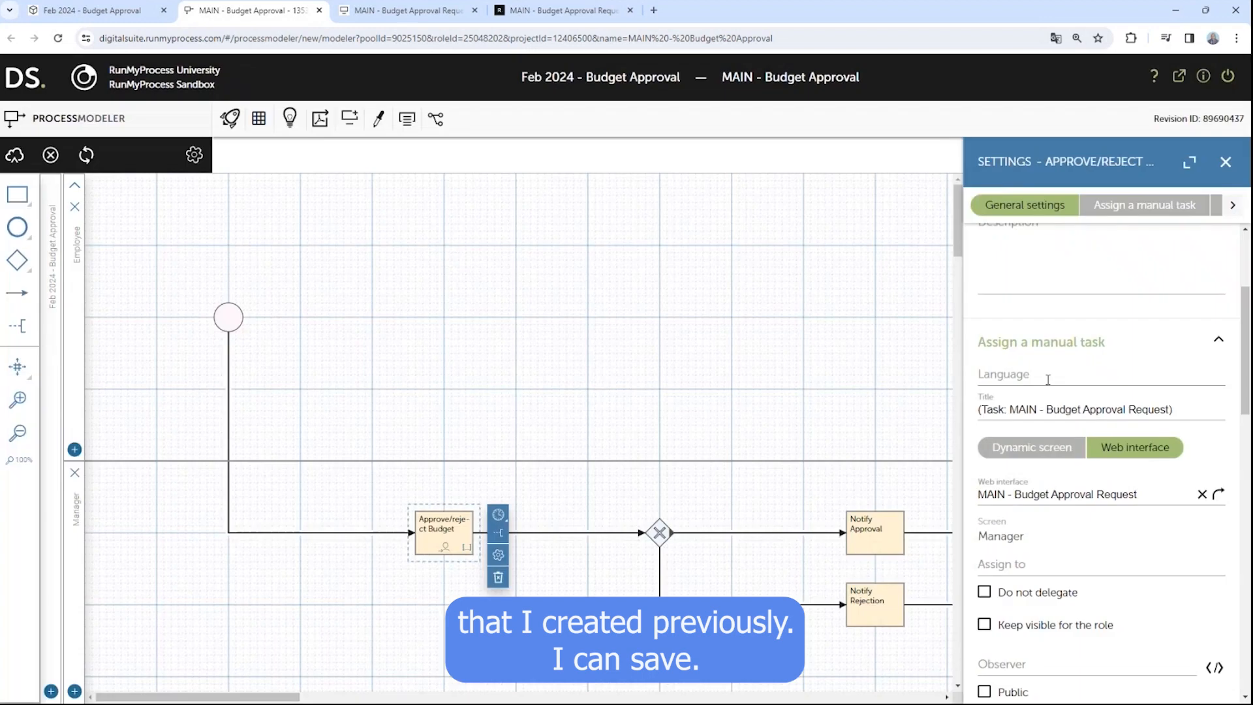
{"action": "left_click", "coordinate": [17, 157]}
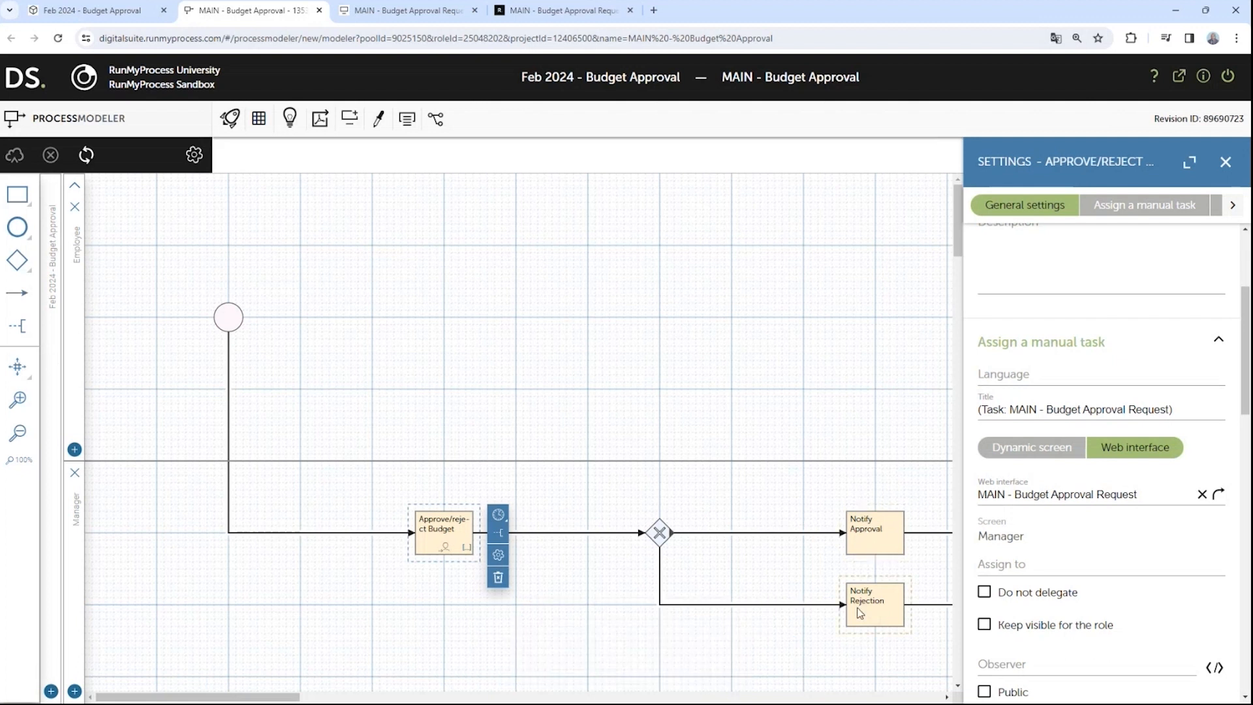
In the Feb 2024 - Budget Approval project settings, search for "mail" and add the Mail provider project updated a year ago as a subproject
{"action": "left_click", "coordinate": [120, 12]}
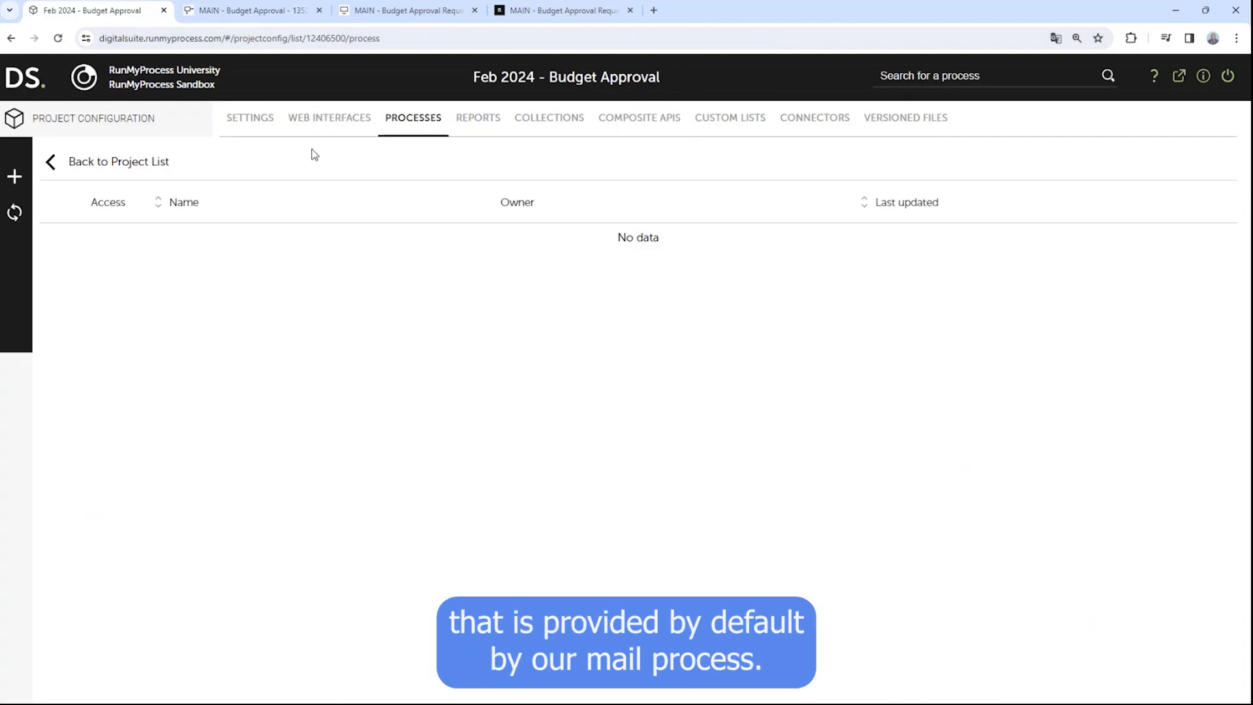
{"action": "left_click", "coordinate": [256, 122]}
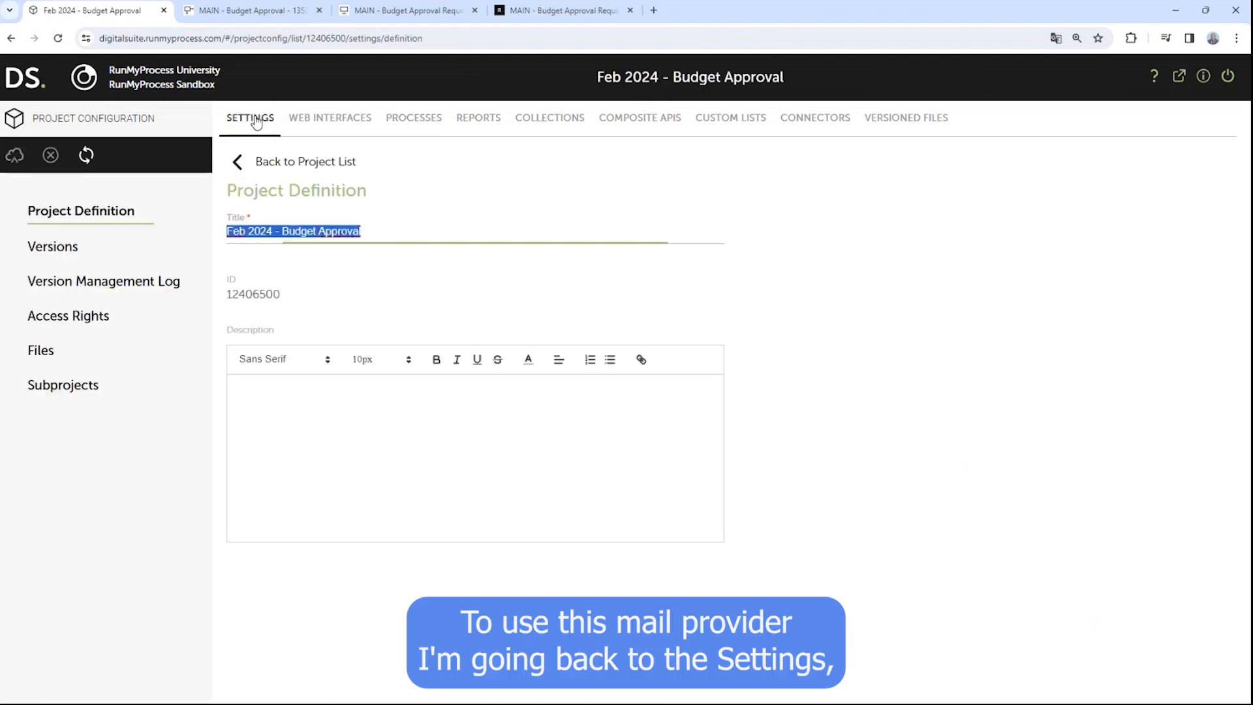
{"action": "left_click", "coordinate": [71, 387]}
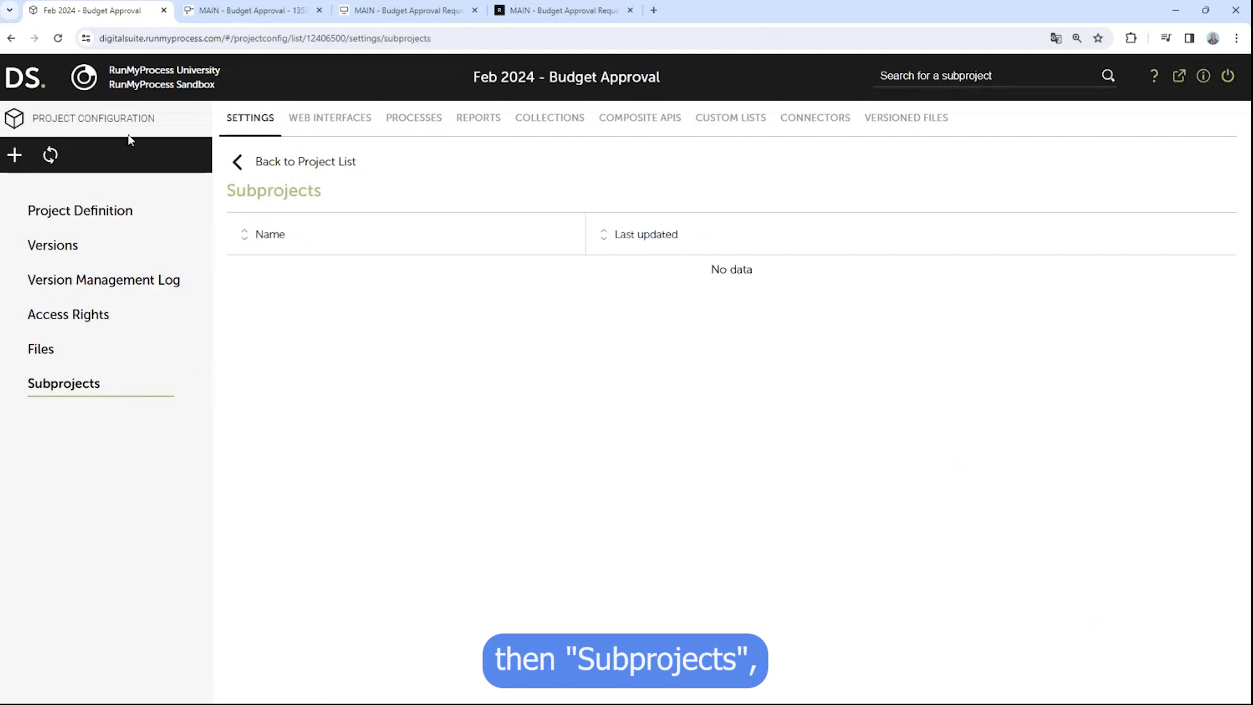
{"action": "left_click", "coordinate": [14, 155]}
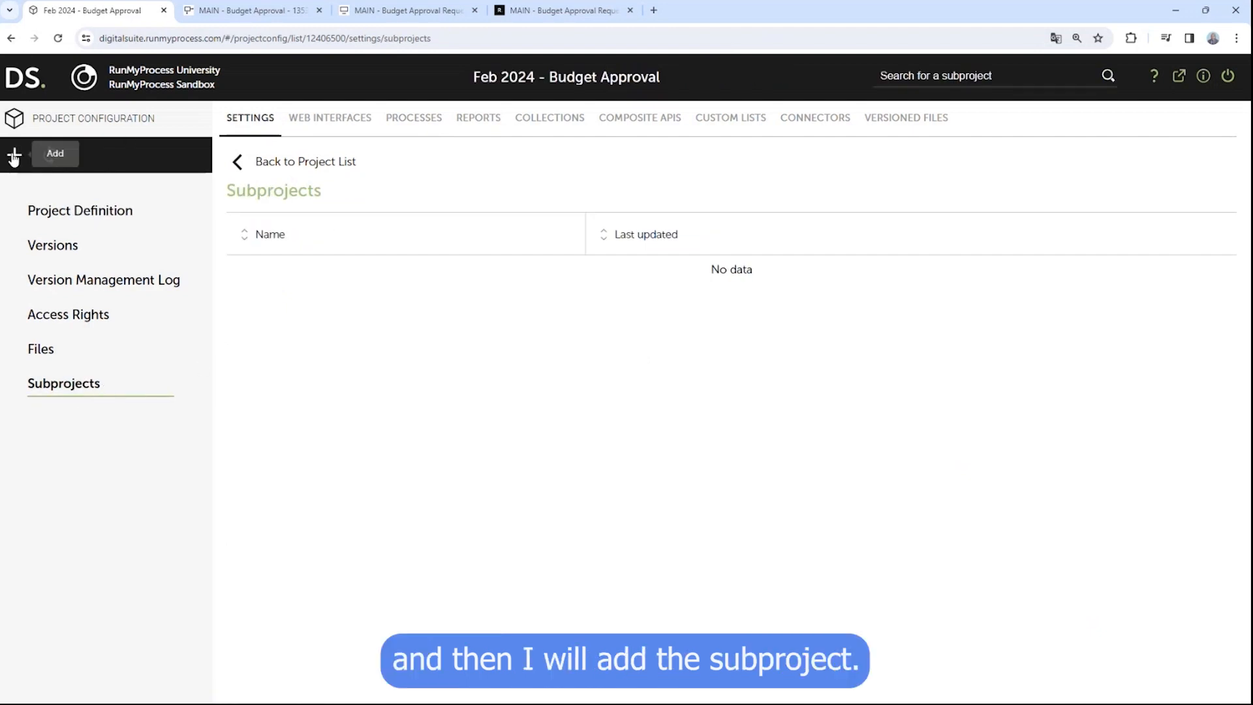
{"action": "left_click", "coordinate": [414, 193]}
{"action": "type", "text": "mail"}
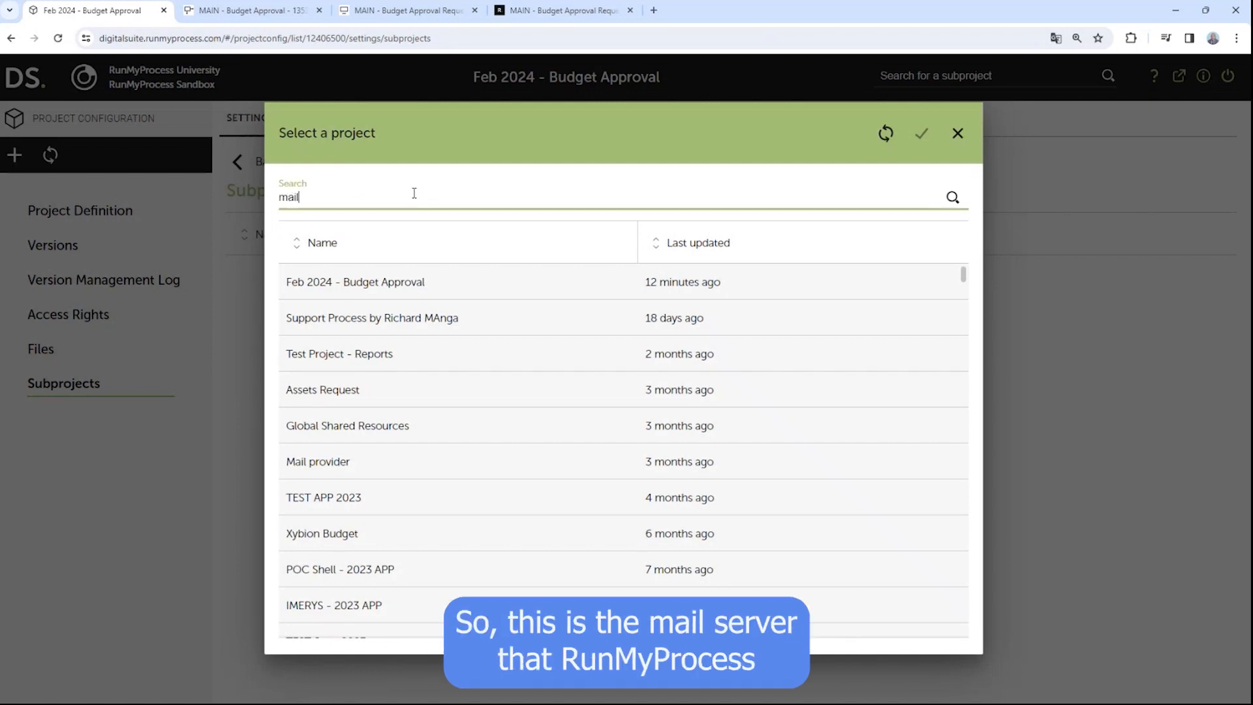
{"action": "key", "text": "Return"}
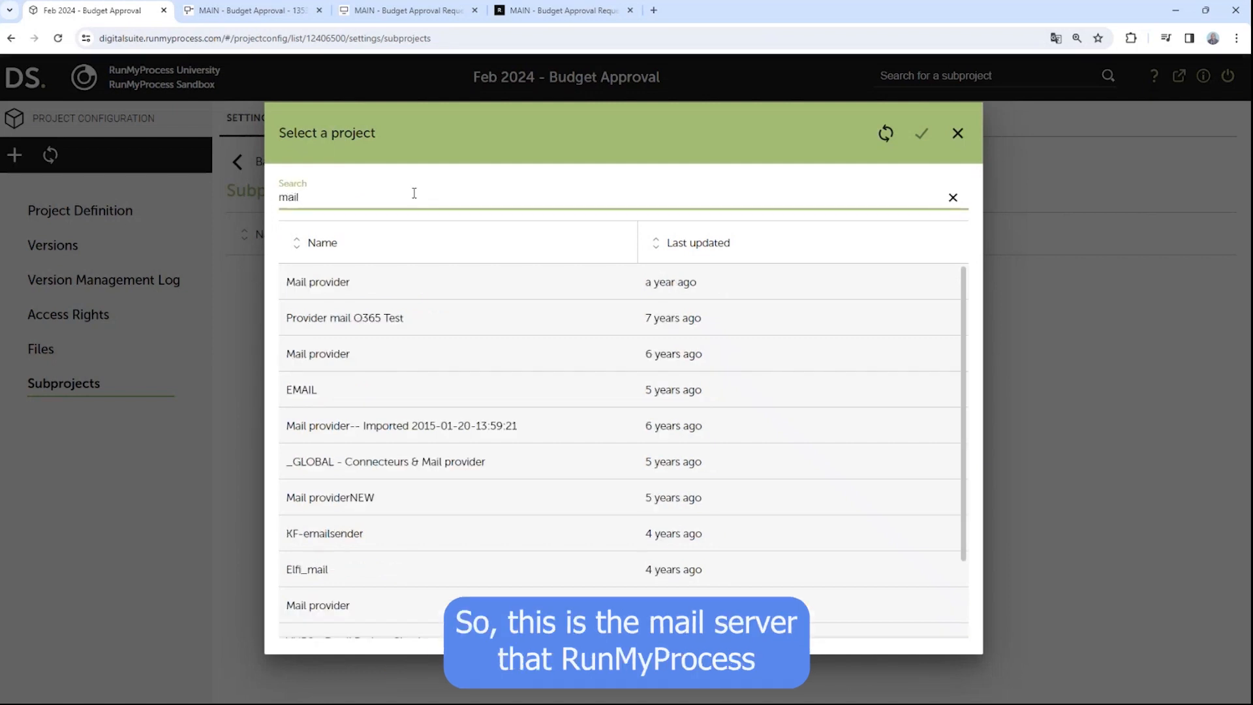
{"action": "left_click", "coordinate": [493, 285]}
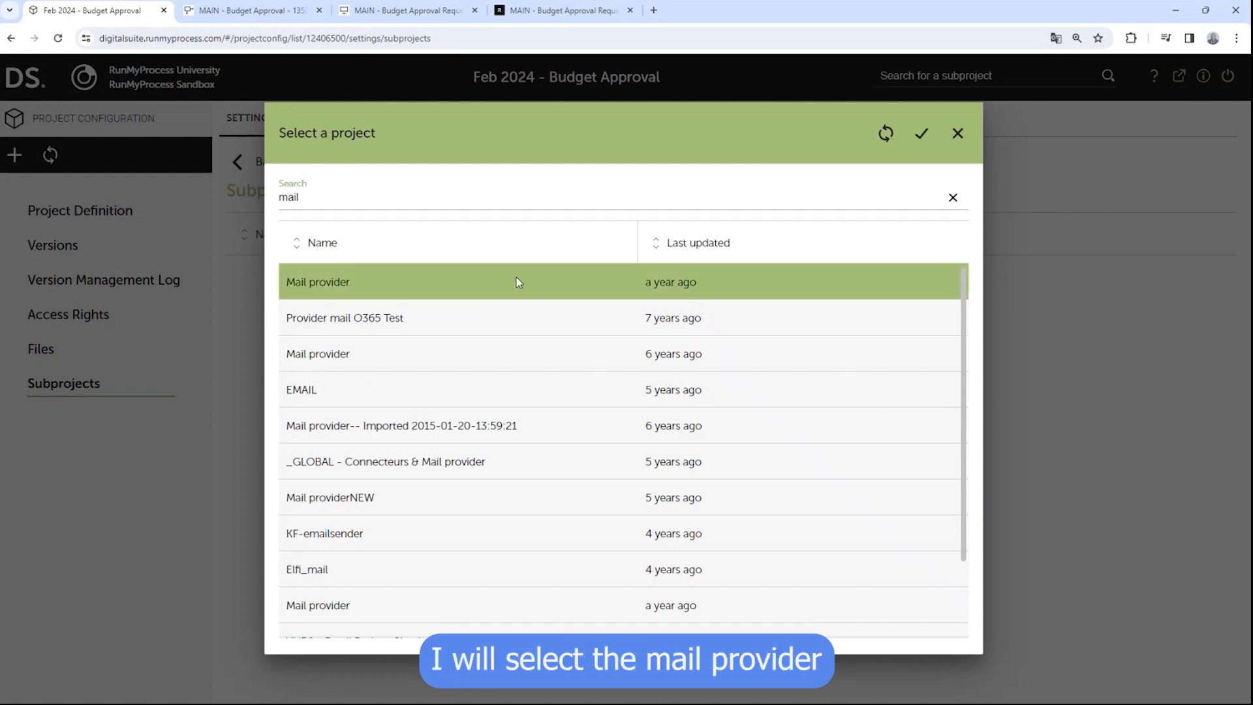
{"action": "left_click", "coordinate": [919, 135]}
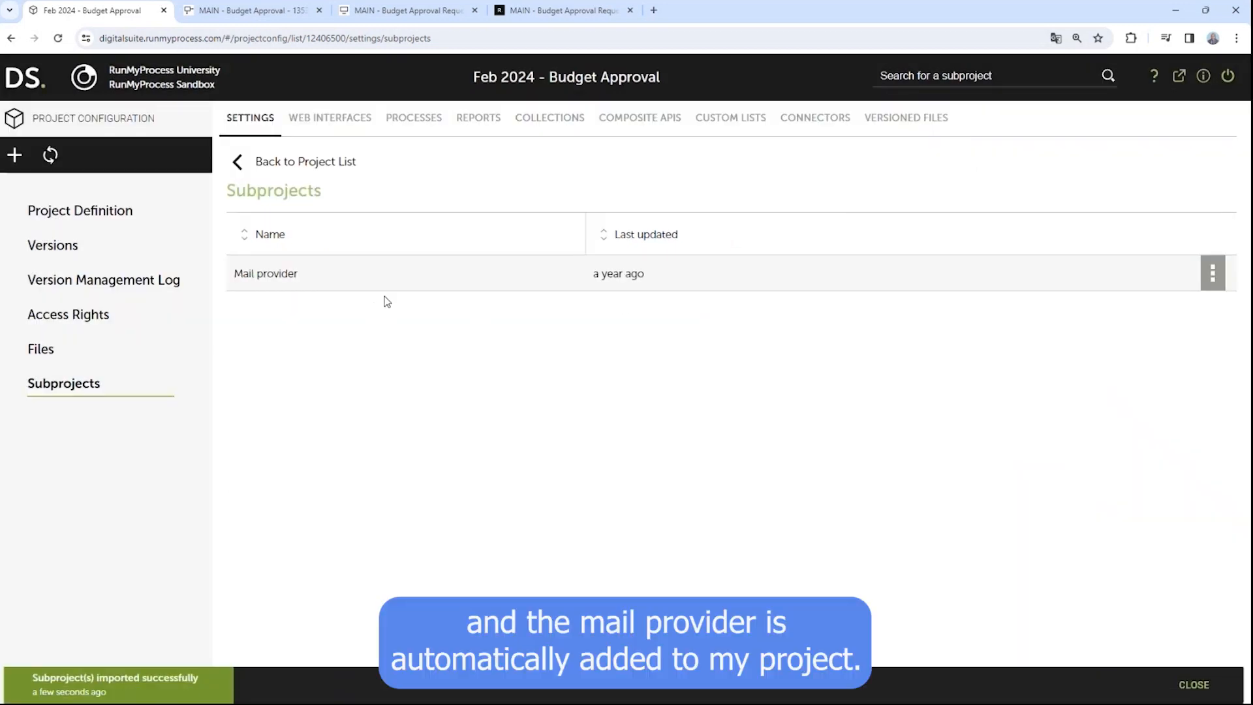
Return to the MAIN - Budget Approval process and set the Notify Approval task's type to Email / Notification
{"action": "left_click", "coordinate": [245, 8]}
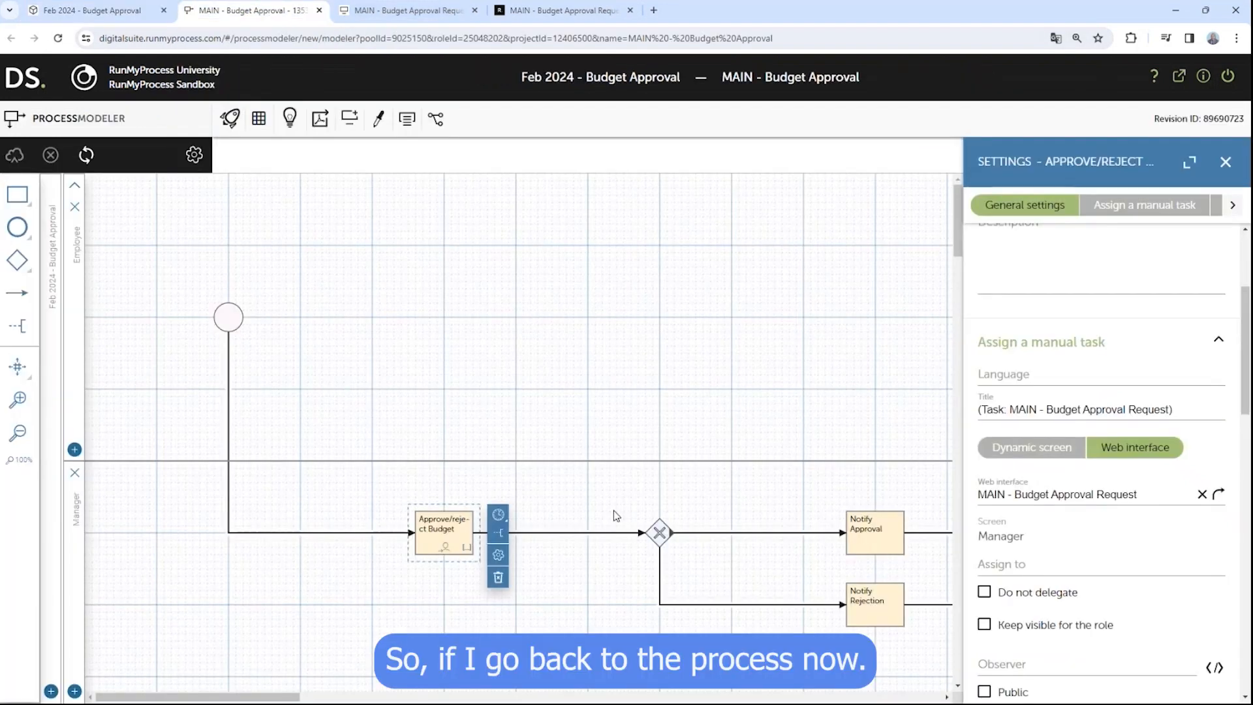
{"action": "left_click", "coordinate": [878, 543]}
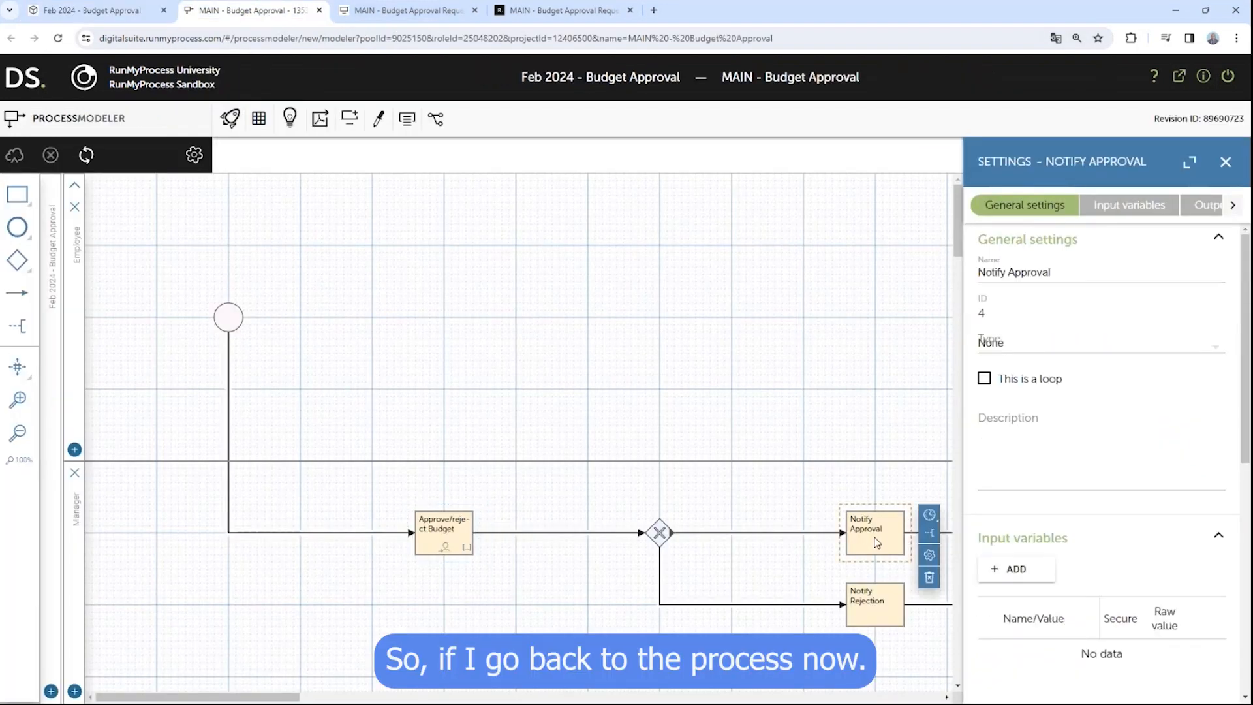
{"action": "left_click", "coordinate": [1082, 350]}
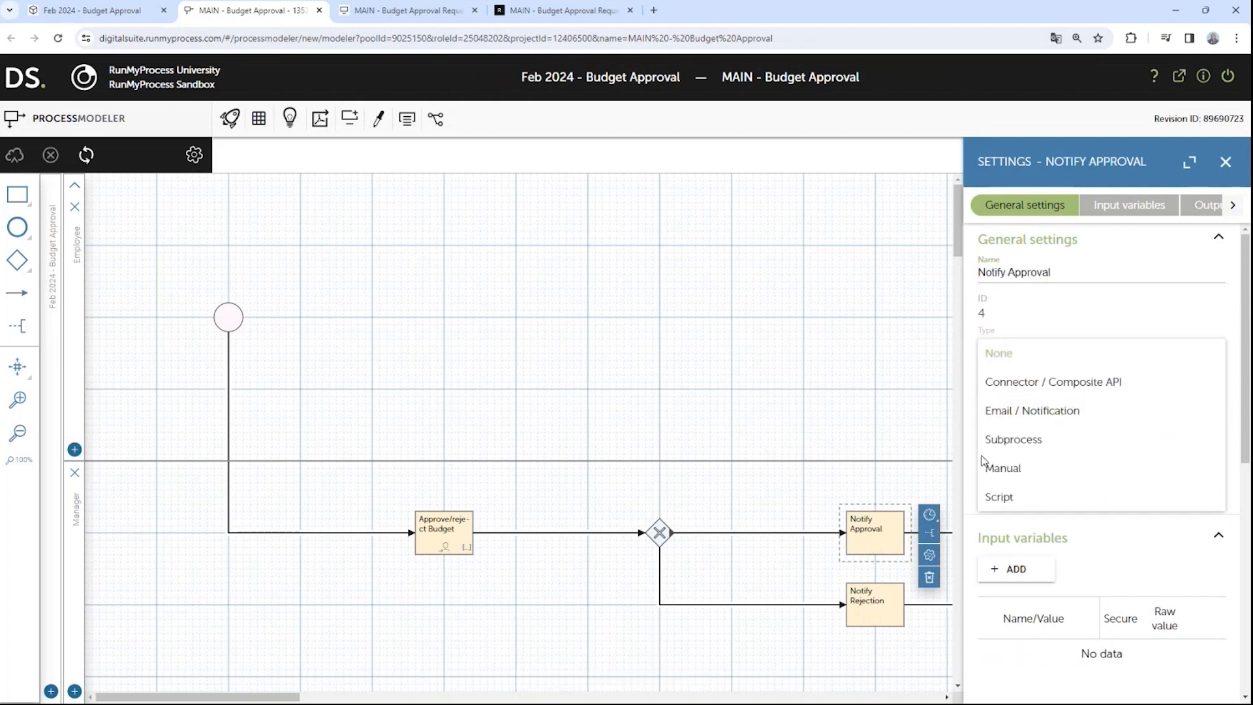
{"action": "left_click", "coordinate": [1042, 418]}
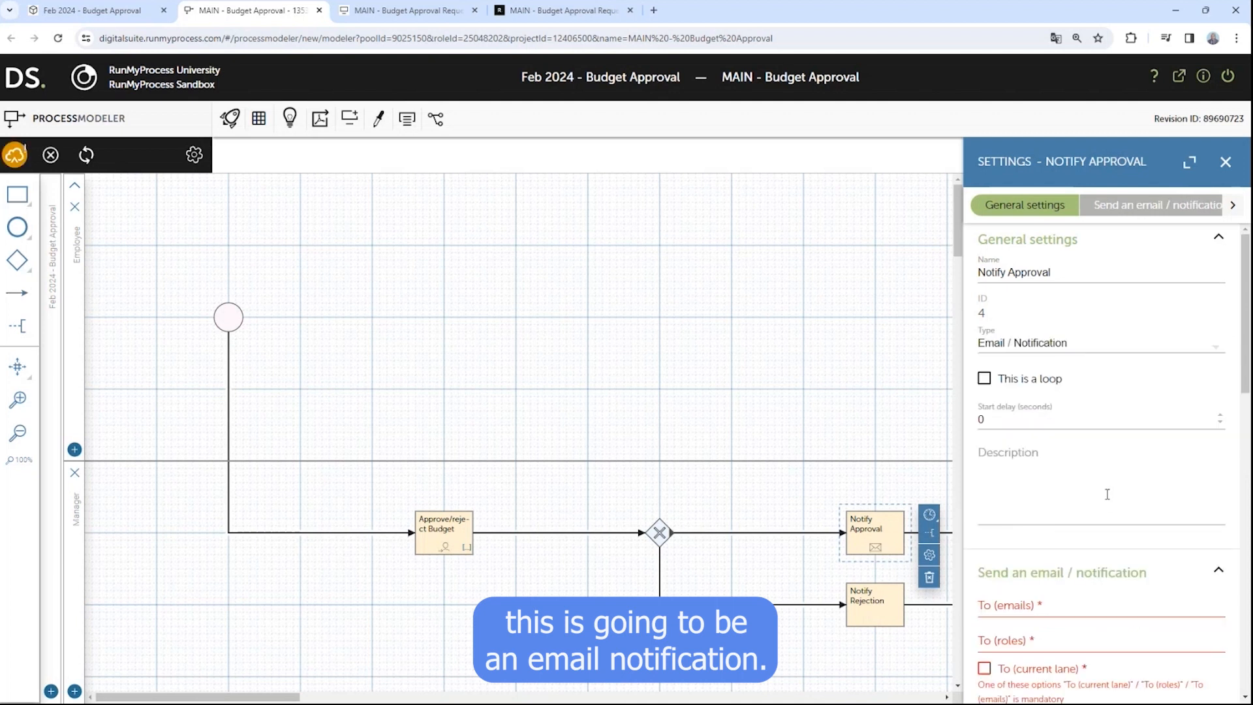
Address the Notify Approval email to ${P_initiator.login} and give it the subject "Budget Approved"
{"action": "scroll", "coordinate": [1071, 457], "scroll_direction": "down", "scroll_amount": 3}
{"action": "left_click", "coordinate": [1036, 409]}
{"action": "type", "text": "${}"}
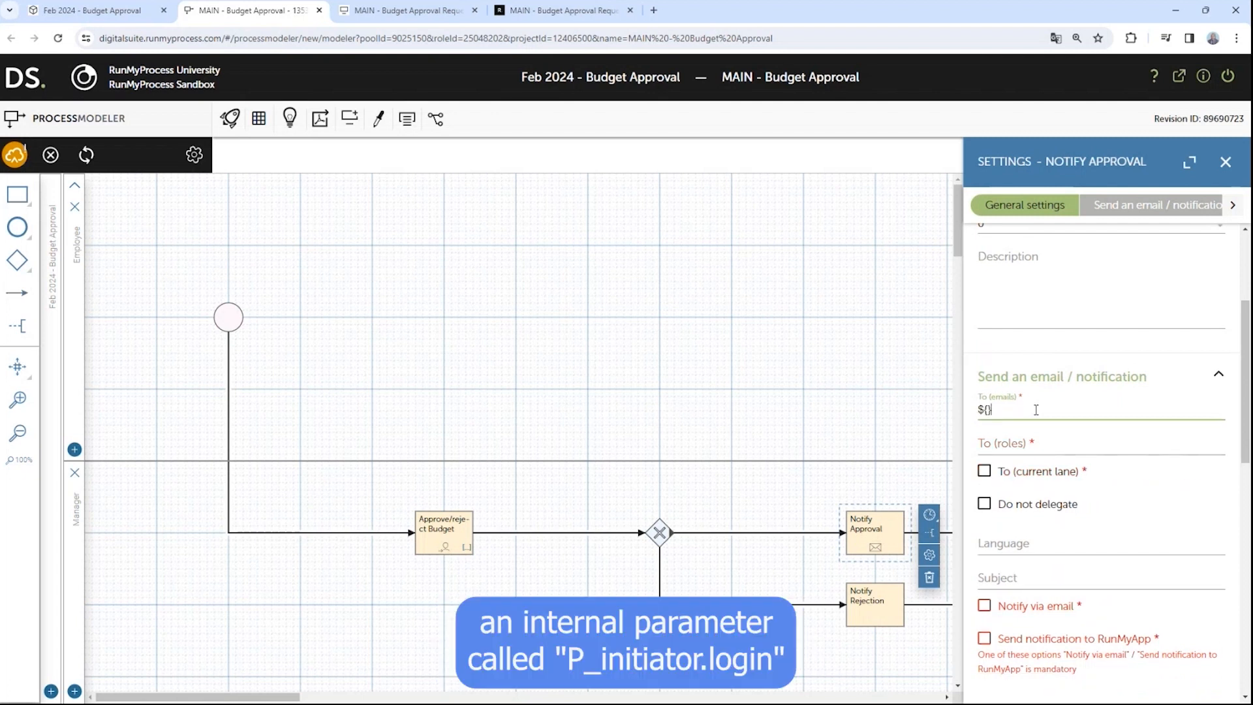
{"action": "type", "text": "P_initiator.login"}
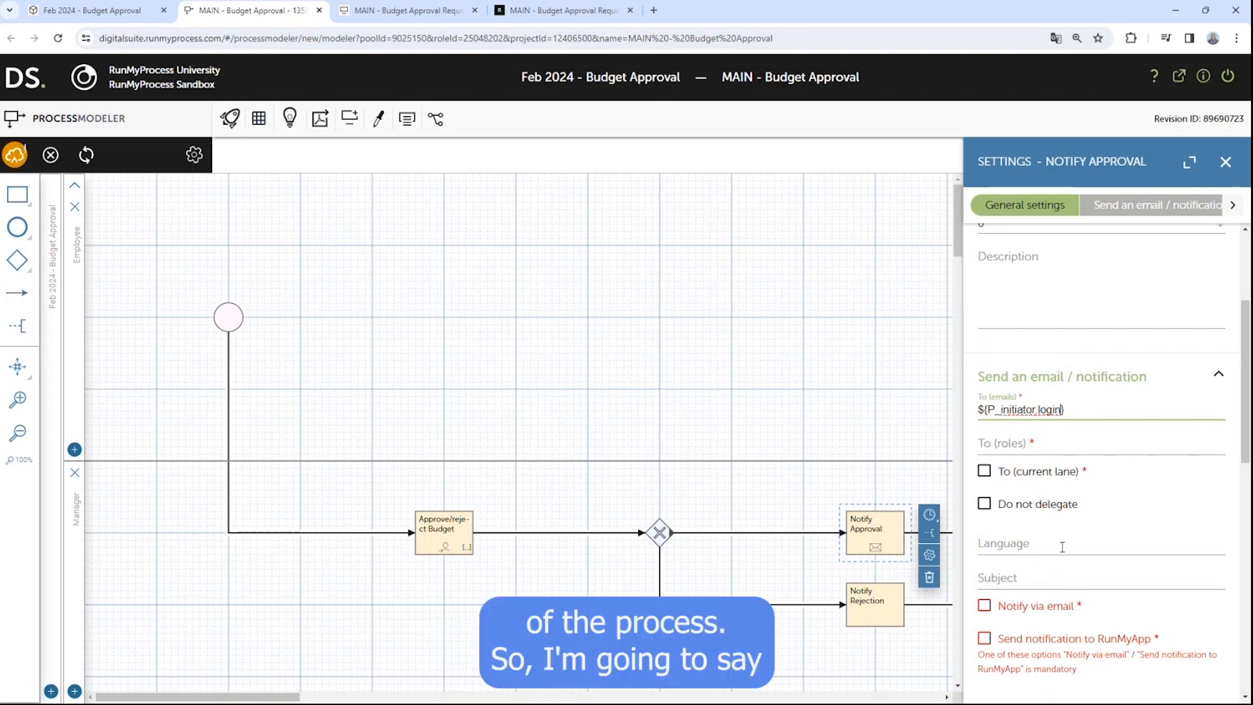
{"action": "scroll", "coordinate": [1061, 547], "scroll_direction": "down", "scroll_amount": 1}
{"action": "left_click", "coordinate": [1034, 519]}
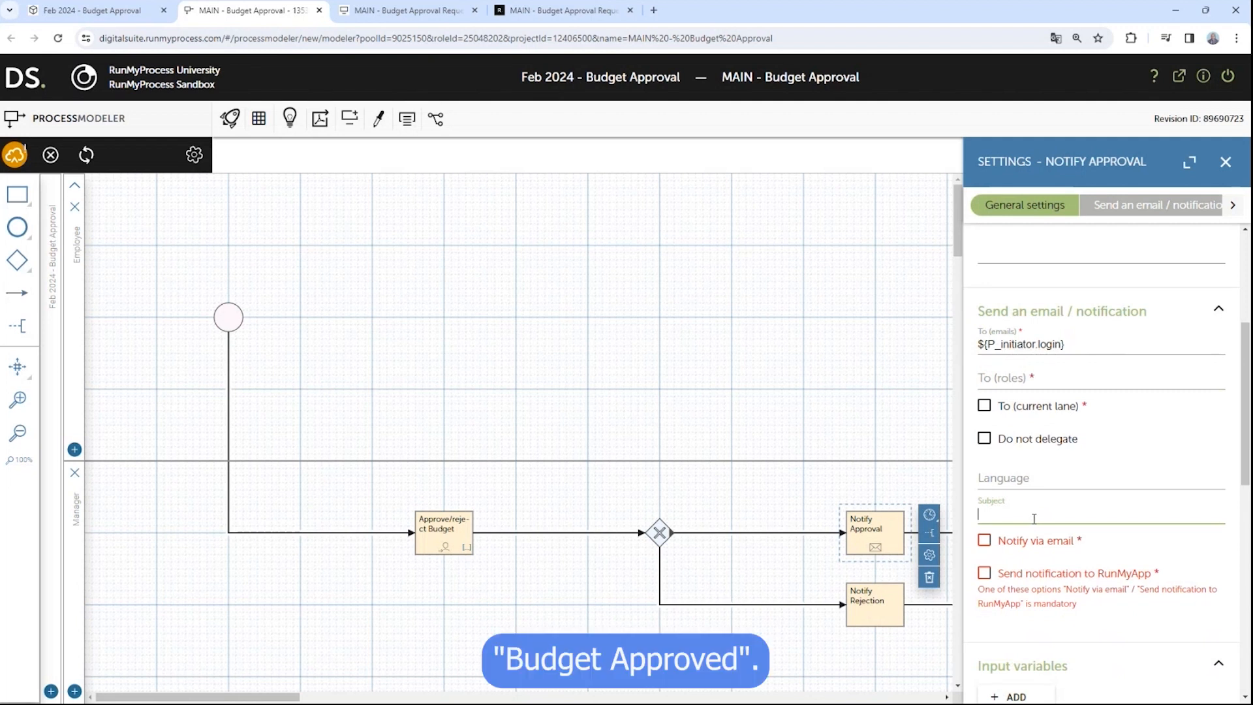
{"action": "type", "text": "Budget Approved"}
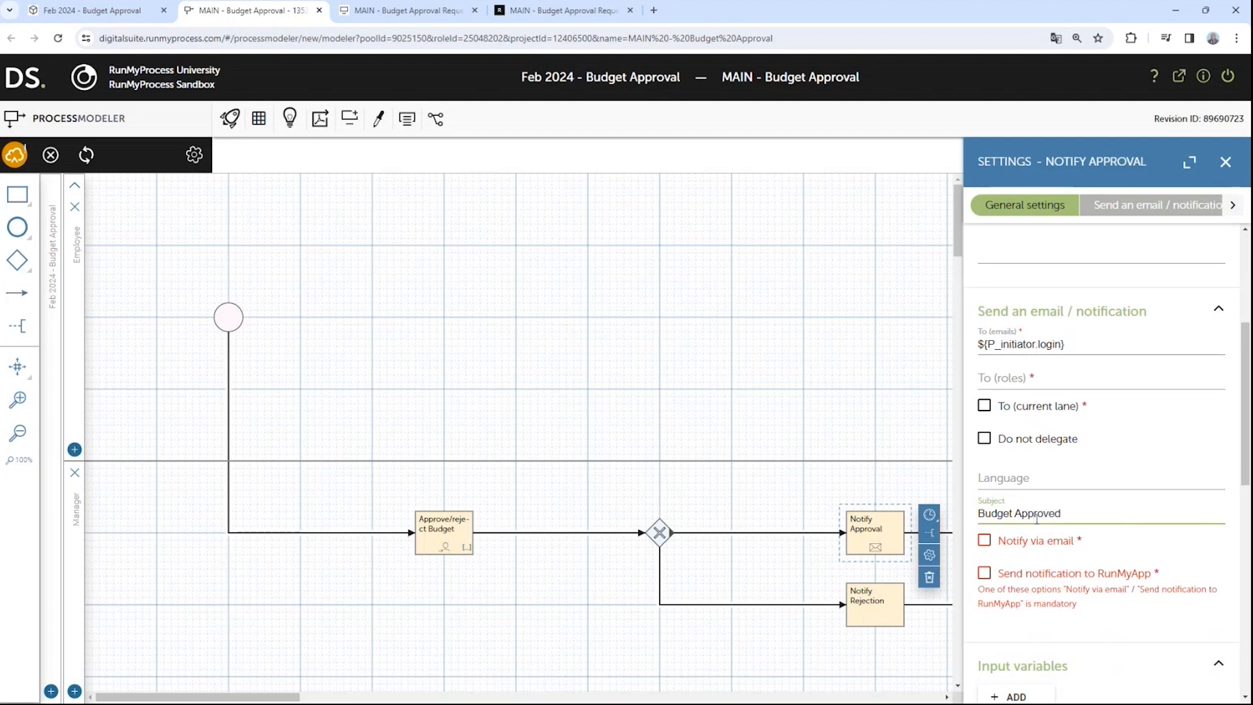
Enable notification via email for Notify Approval and choose Default mail server from the subprojects as its provider
{"action": "left_click", "coordinate": [985, 540]}
{"action": "scroll", "coordinate": [1020, 532], "scroll_direction": "down", "scroll_amount": 2}
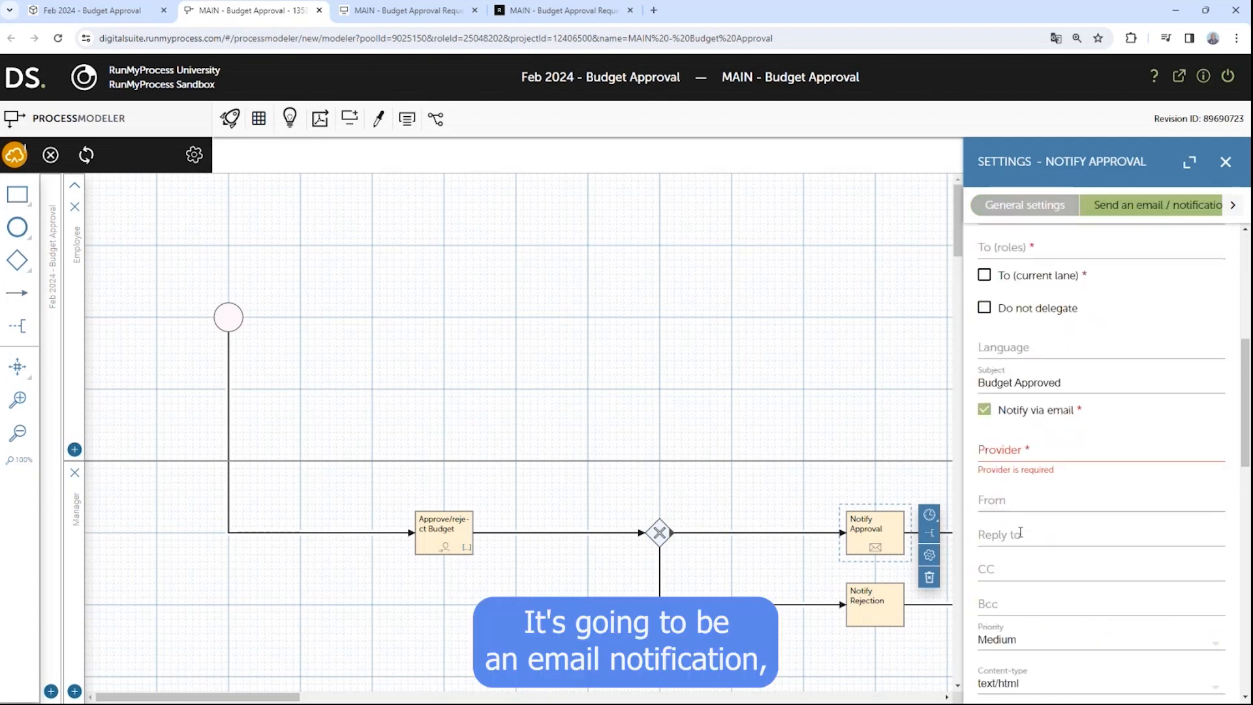
{"action": "left_click", "coordinate": [1032, 451]}
{"action": "left_click", "coordinate": [433, 210]}
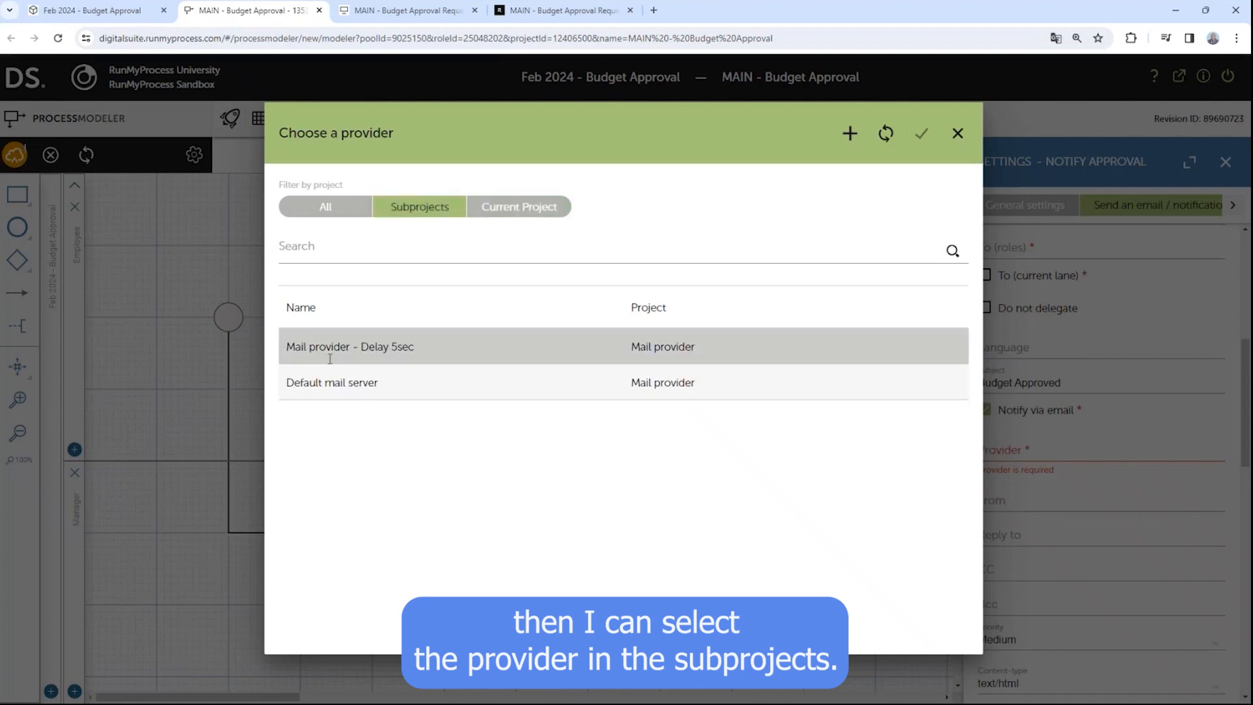
{"action": "left_click", "coordinate": [340, 385]}
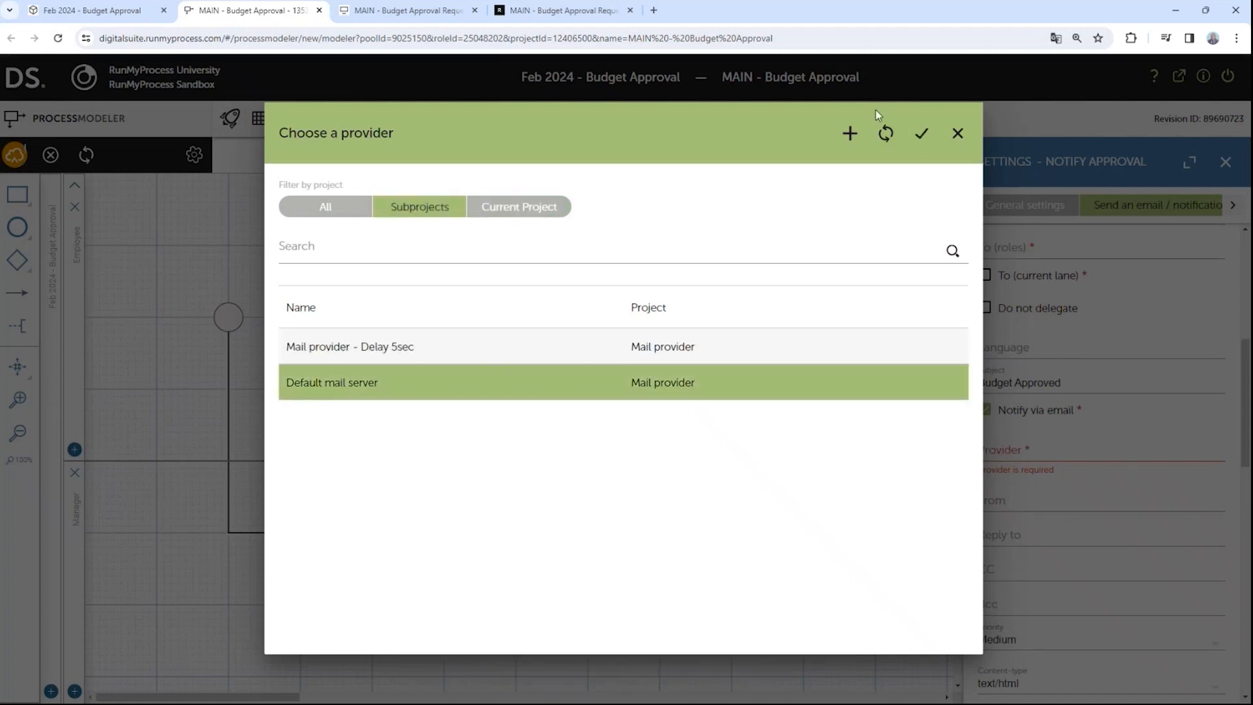
{"action": "left_click", "coordinate": [922, 135]}
Write the Notify Approval message as "Good morning, Your Budget Request has been approved. Regards," on three lines and accept it
{"action": "scroll", "coordinate": [1044, 397], "scroll_direction": "down", "scroll_amount": 2}
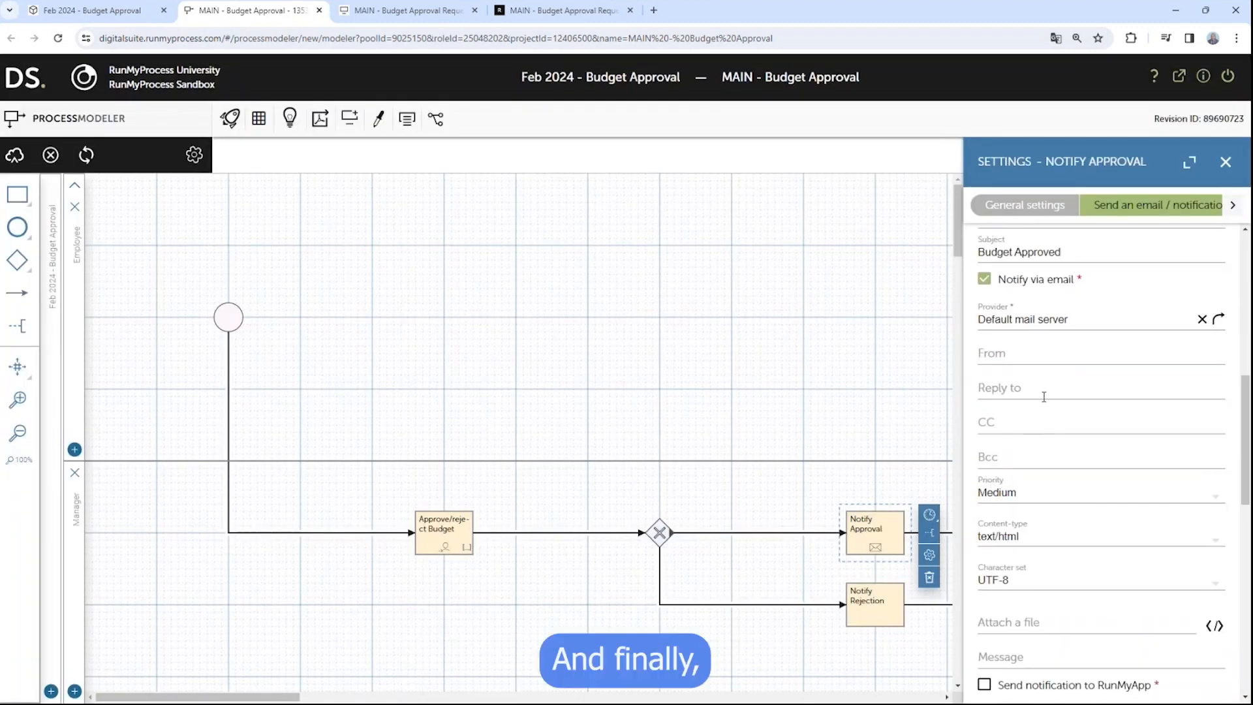
{"action": "scroll", "coordinate": [1045, 397], "scroll_direction": "down", "scroll_amount": 5}
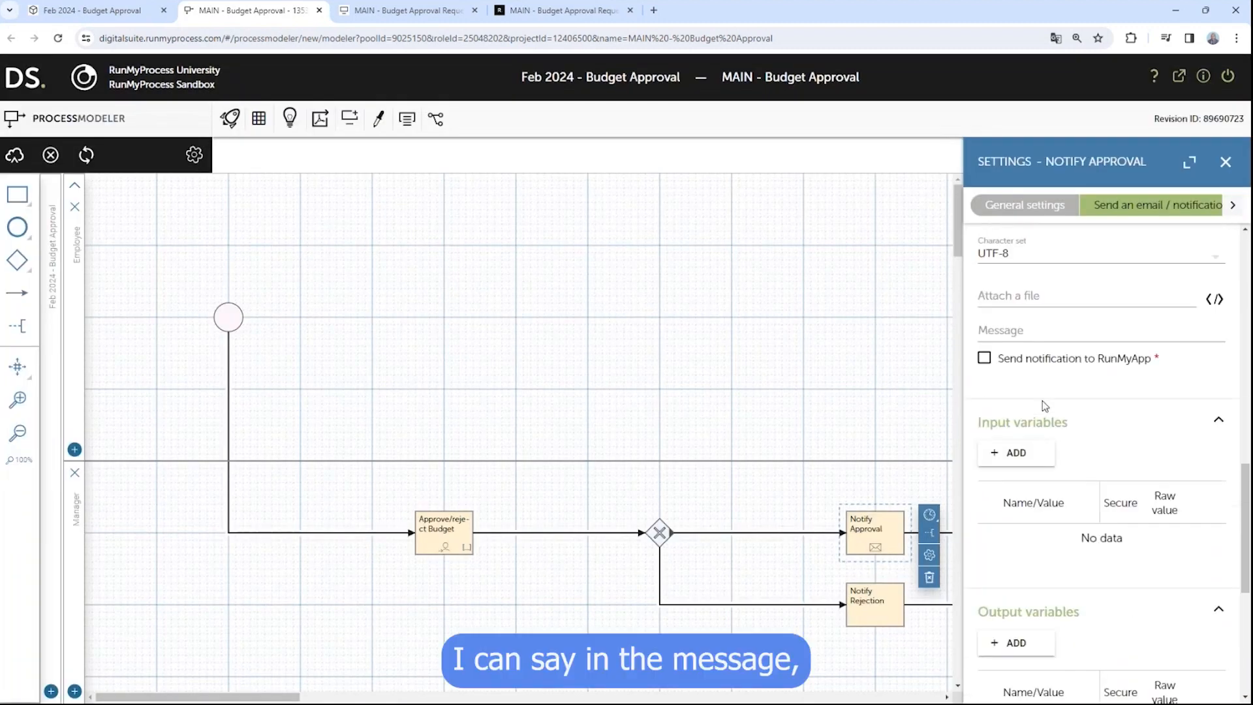
{"action": "scroll", "coordinate": [1044, 405], "scroll_direction": "up", "scroll_amount": 1}
{"action": "left_click", "coordinate": [1030, 395]}
{"action": "left_click", "coordinate": [457, 329]}
{"action": "type", "text": "Go"}
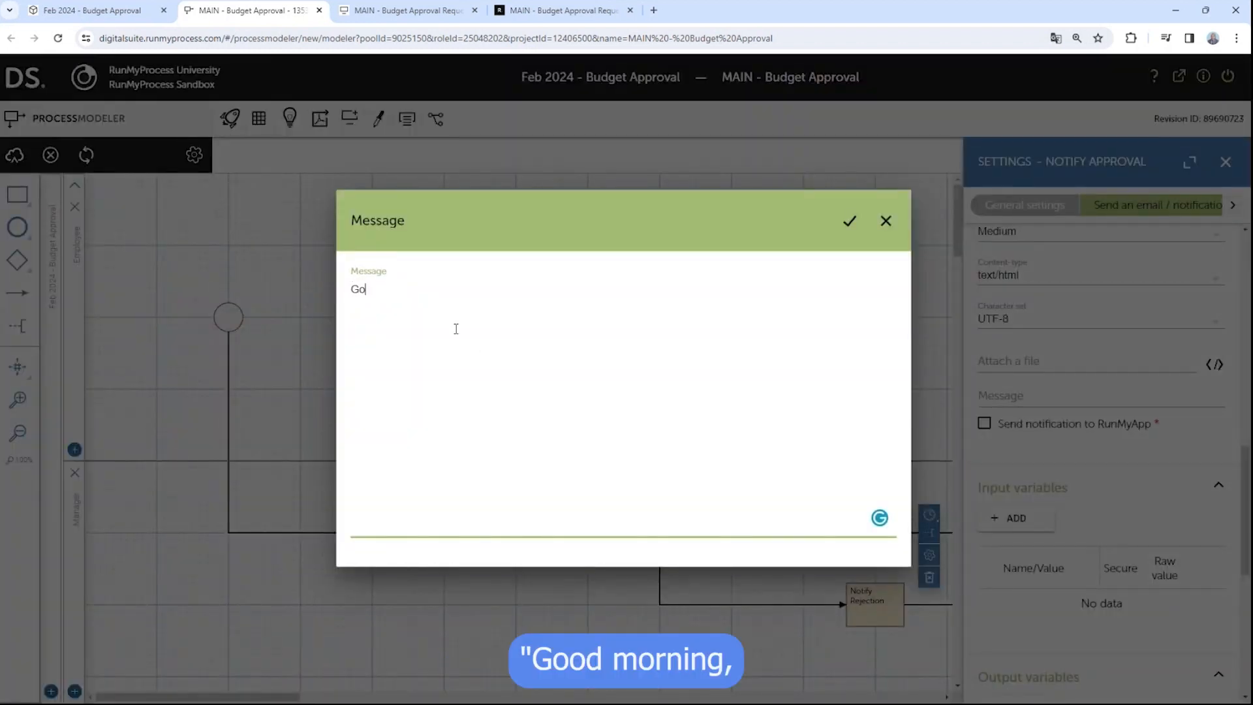
{"action": "type", "text": "od morning,"}
{"action": "key", "text": "Return"}
{"action": "type", "text": "Your Budget"}
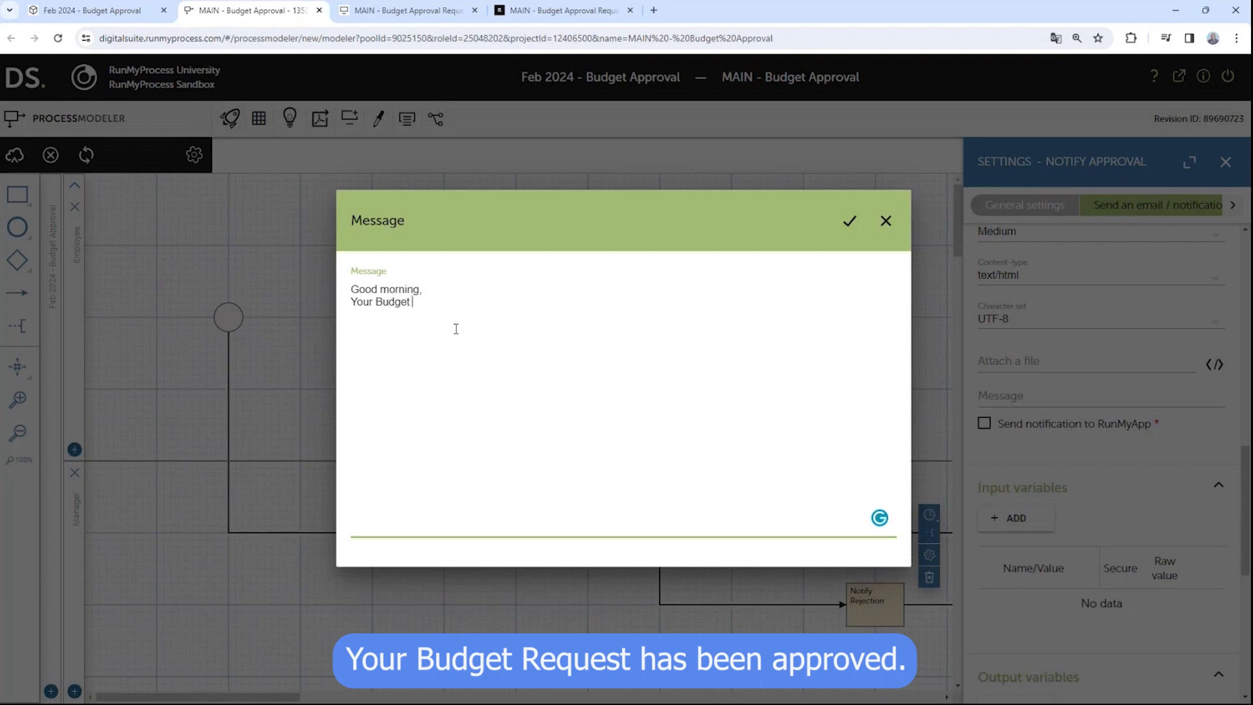
{"action": "type", "text": " Request has been approv"}
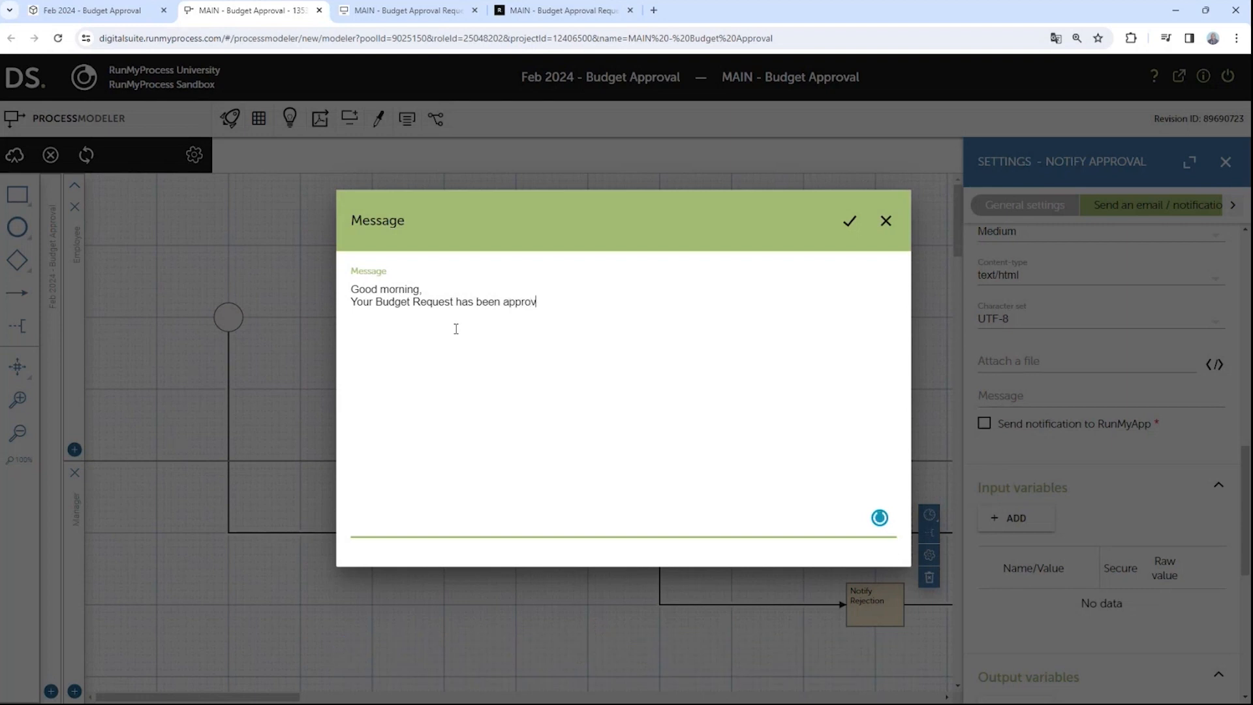
{"action": "type", "text": "ed. Regards,"}
{"action": "left_click", "coordinate": [850, 225]}
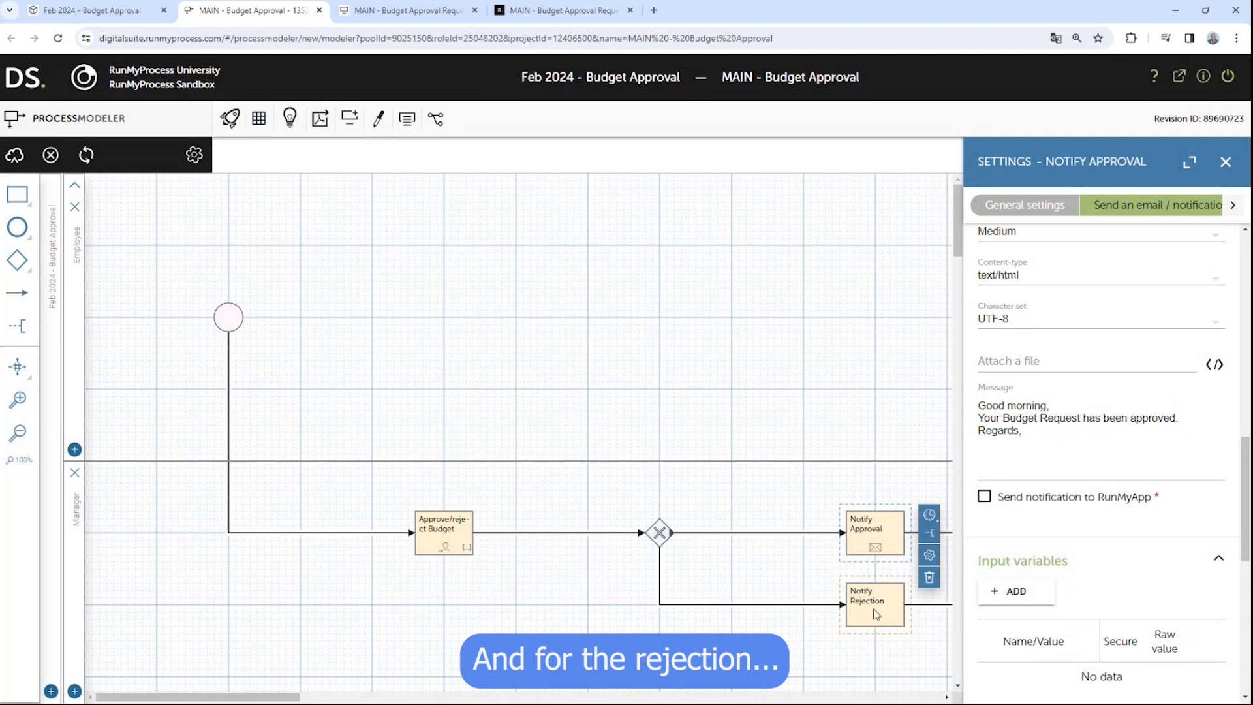
Label the gateway's connection to Notify Approval "Approved" and its connection to Notify Rejection "Rejected"
{"action": "left_click", "coordinate": [764, 535]}
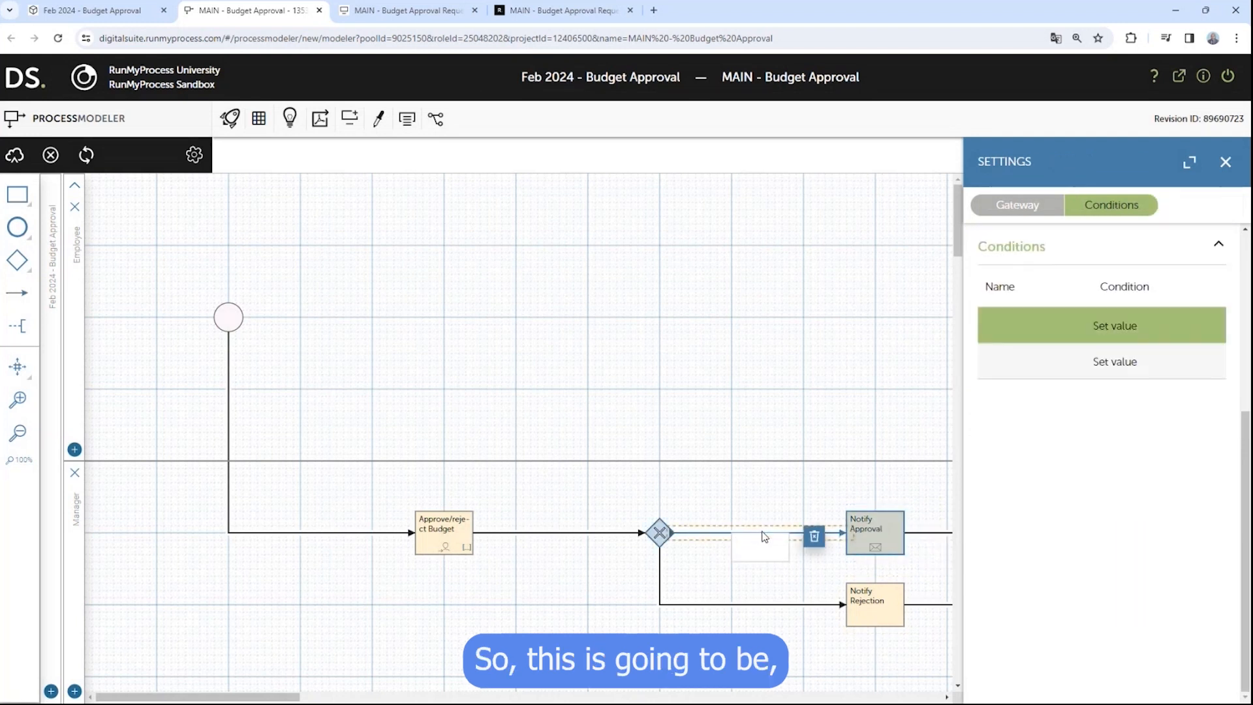
{"action": "double_click", "coordinate": [764, 537]}
{"action": "type", "text": "Approv"}
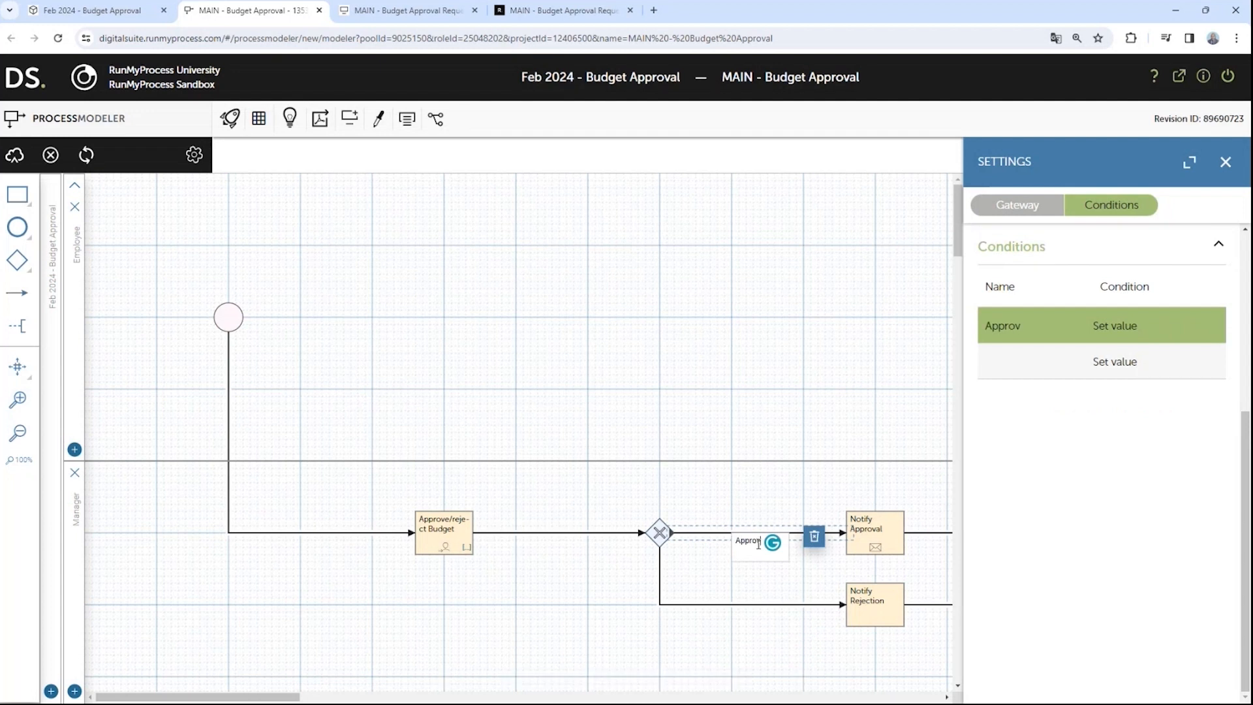
{"action": "type", "text": "ed"}
{"action": "left_click", "coordinate": [754, 605]}
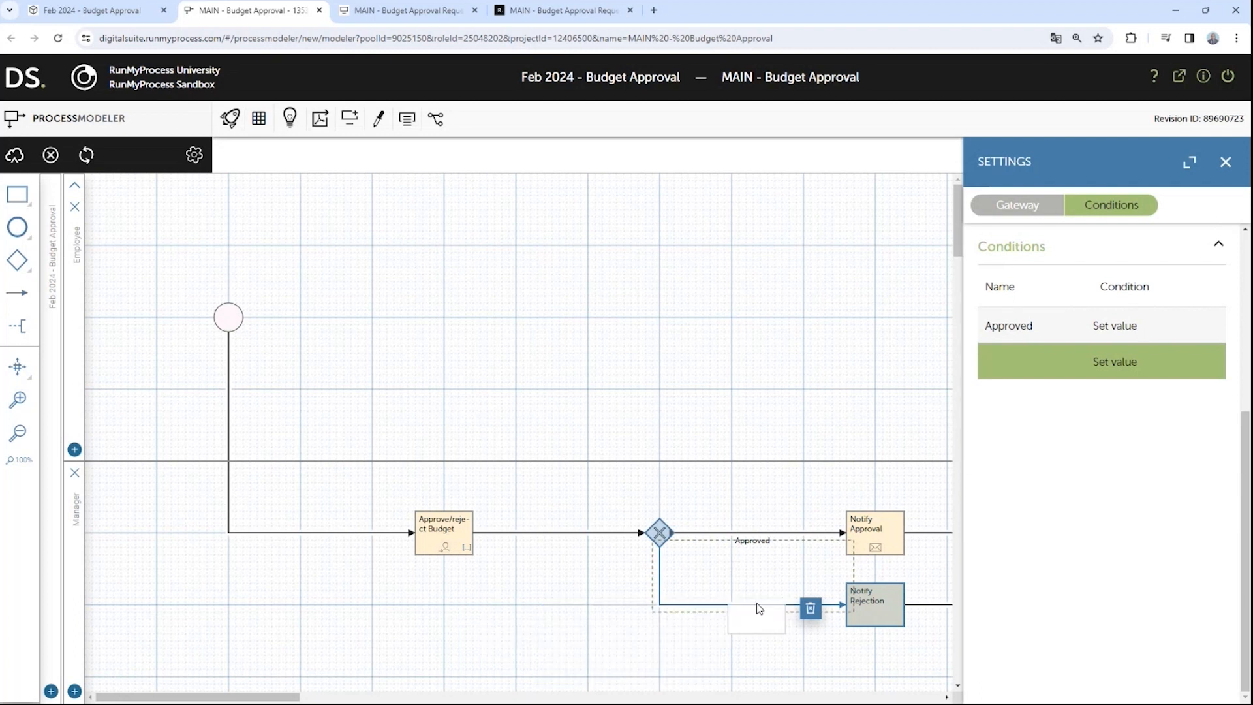
{"action": "double_click", "coordinate": [744, 607]}
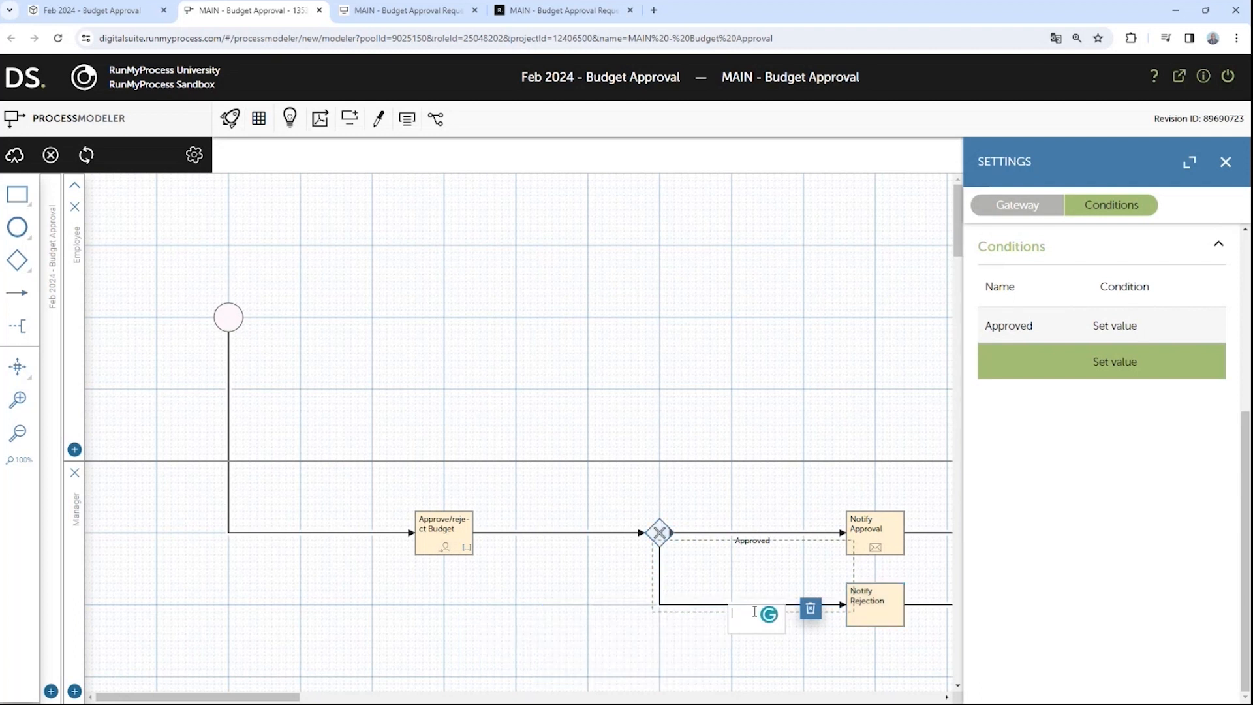
{"action": "type", "text": "Rejecte"}
{"action": "key", "text": "Return"}
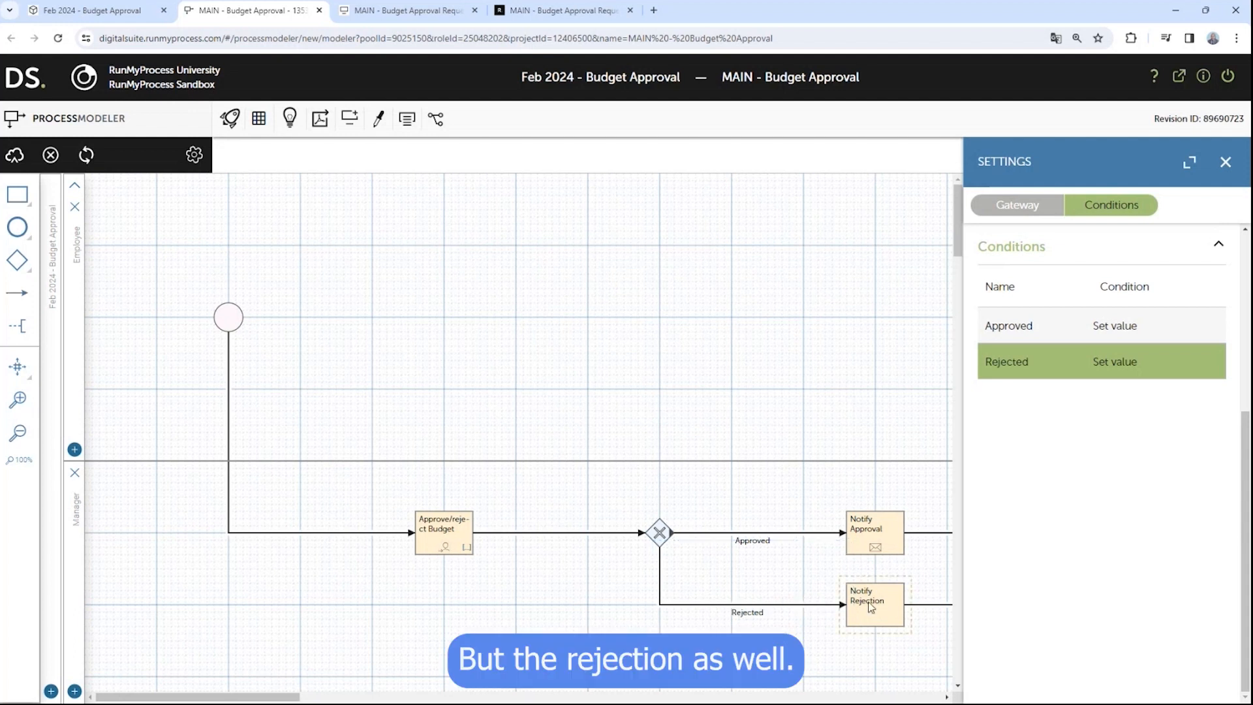
Set the Notify Rejection task's type to Email / Notification and address its email to ${P_initiator.login}
{"action": "left_click", "coordinate": [870, 605]}
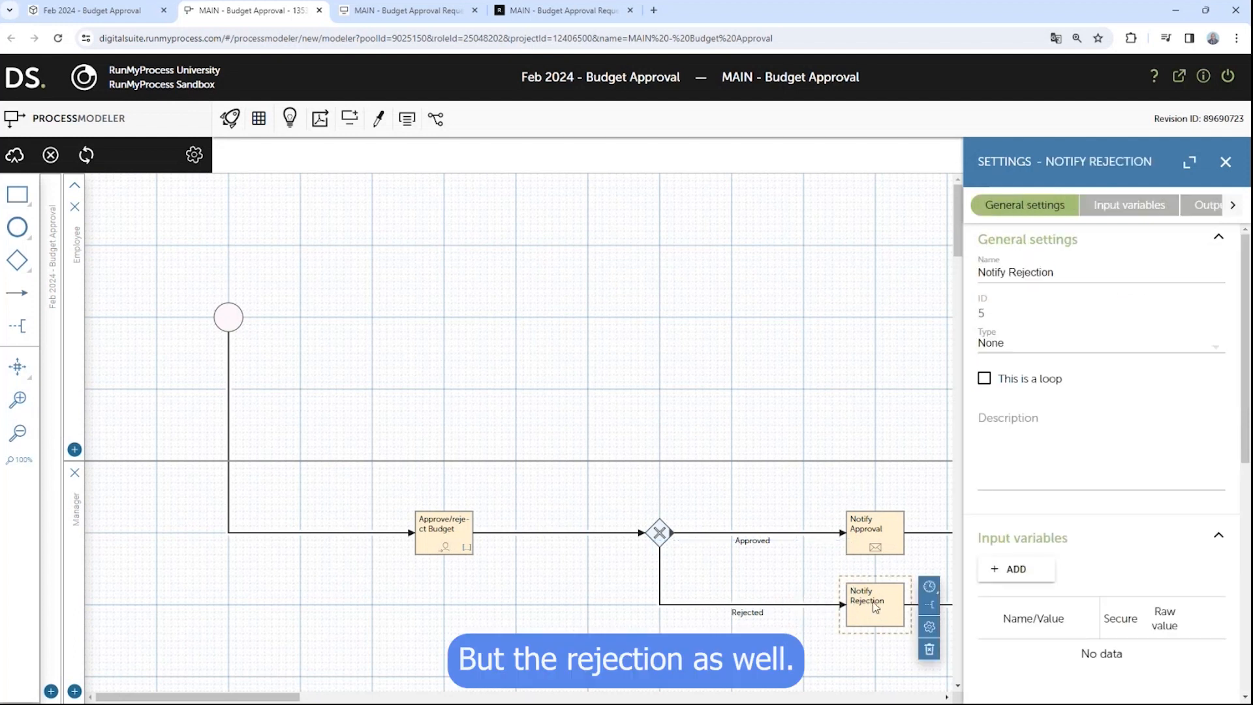
{"action": "left_click", "coordinate": [1091, 353]}
{"action": "left_click", "coordinate": [1038, 414]}
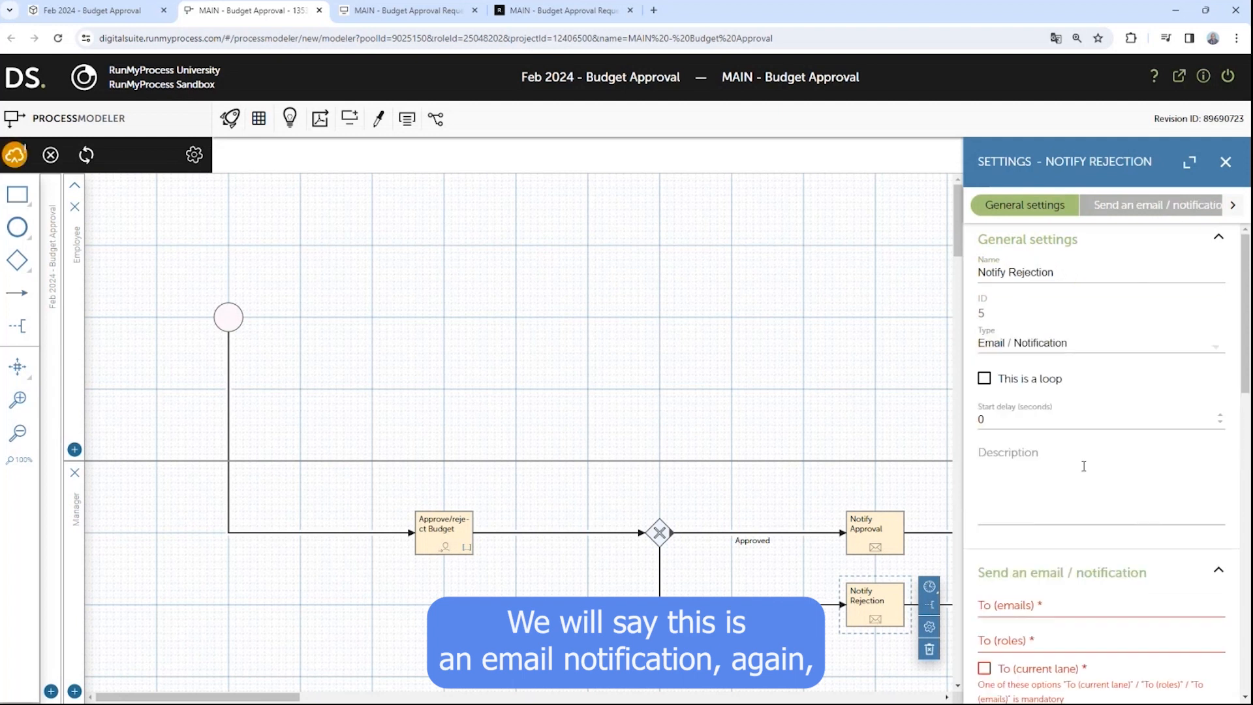
{"action": "scroll", "coordinate": [1060, 457], "scroll_direction": "down", "scroll_amount": 2}
{"action": "left_click", "coordinate": [1028, 478]}
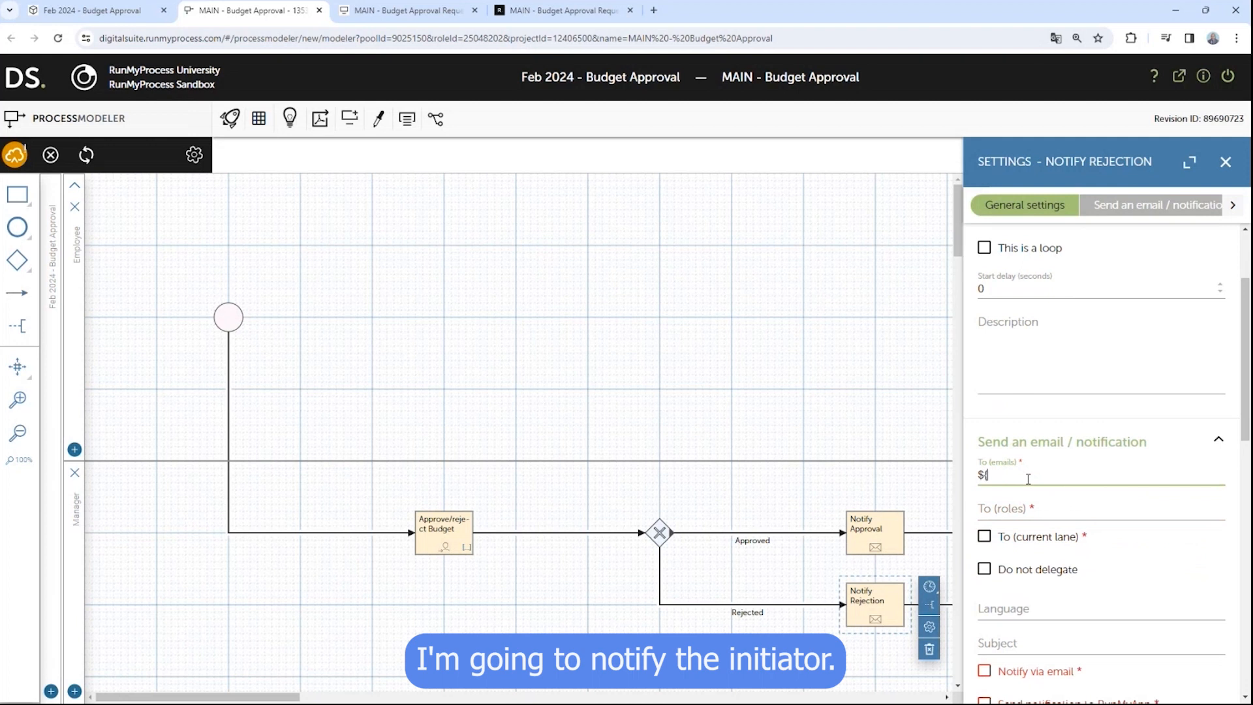
{"action": "type", "text": "${P_init"}
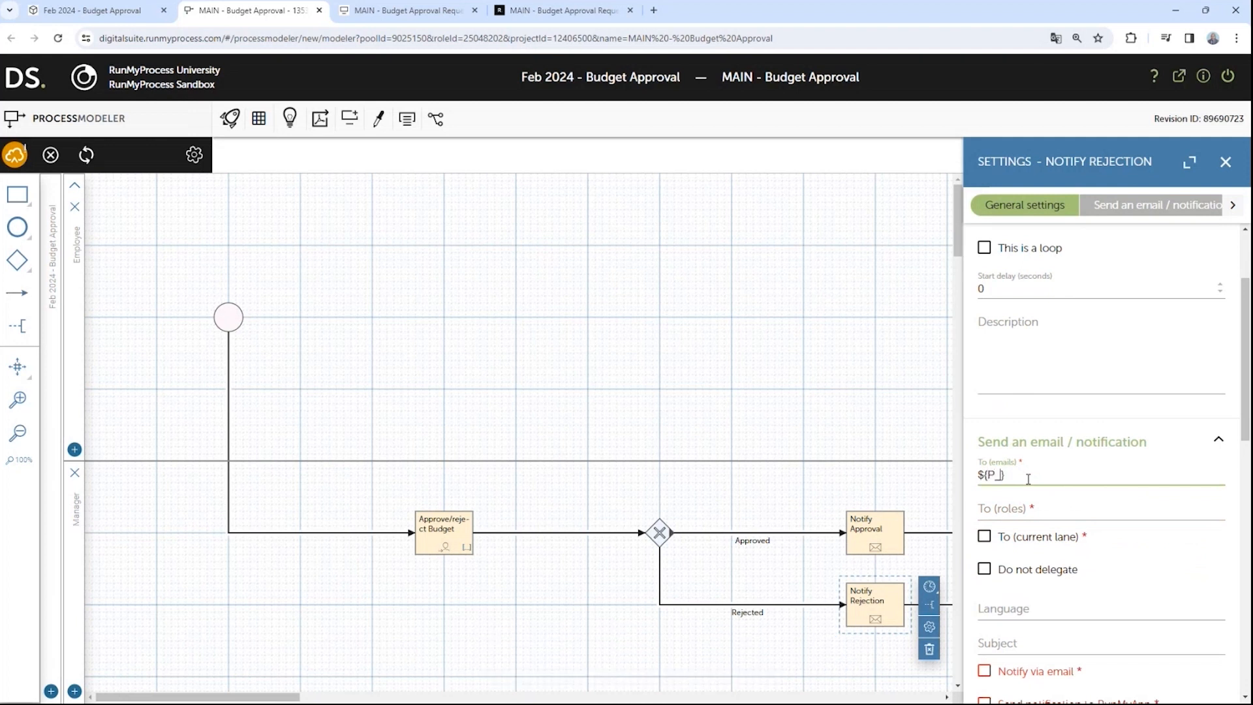
{"action": "type", "text": "iate"}
Give the Notify Rejection email the subject "Budget Request Rejected"
{"action": "scroll", "coordinate": [1074, 541], "scroll_direction": "down", "scroll_amount": 3}
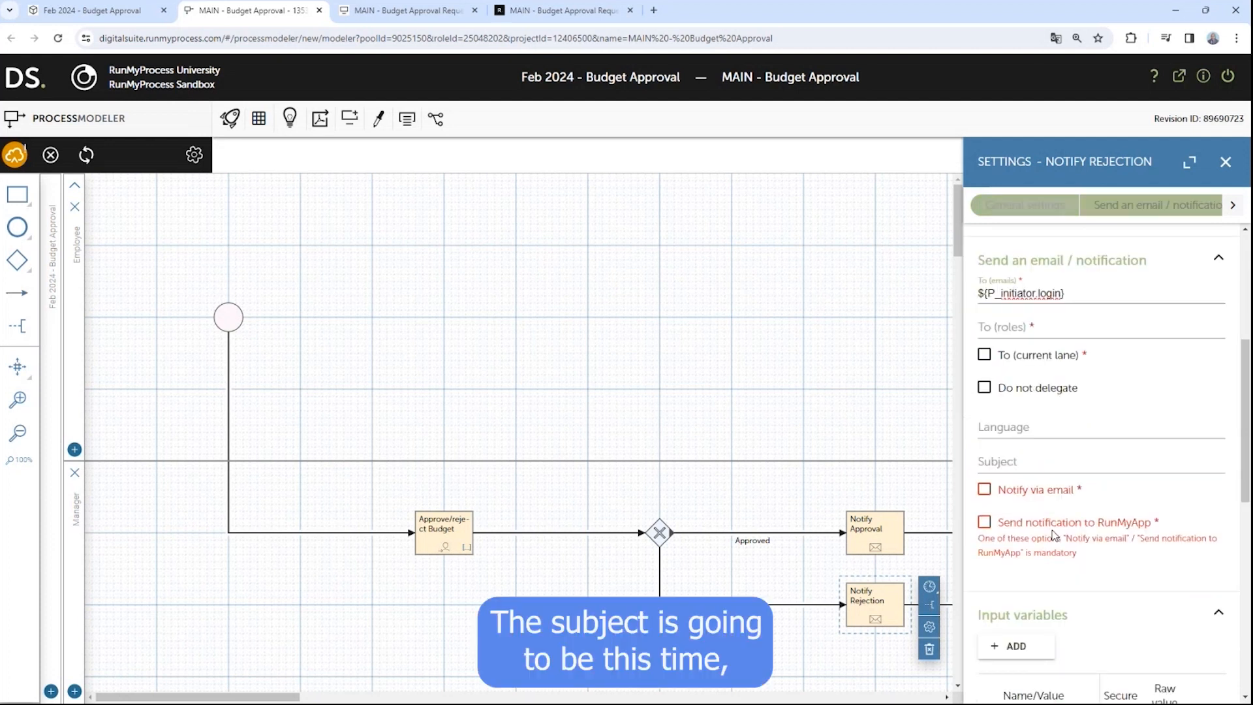
{"action": "left_click", "coordinate": [1042, 453]}
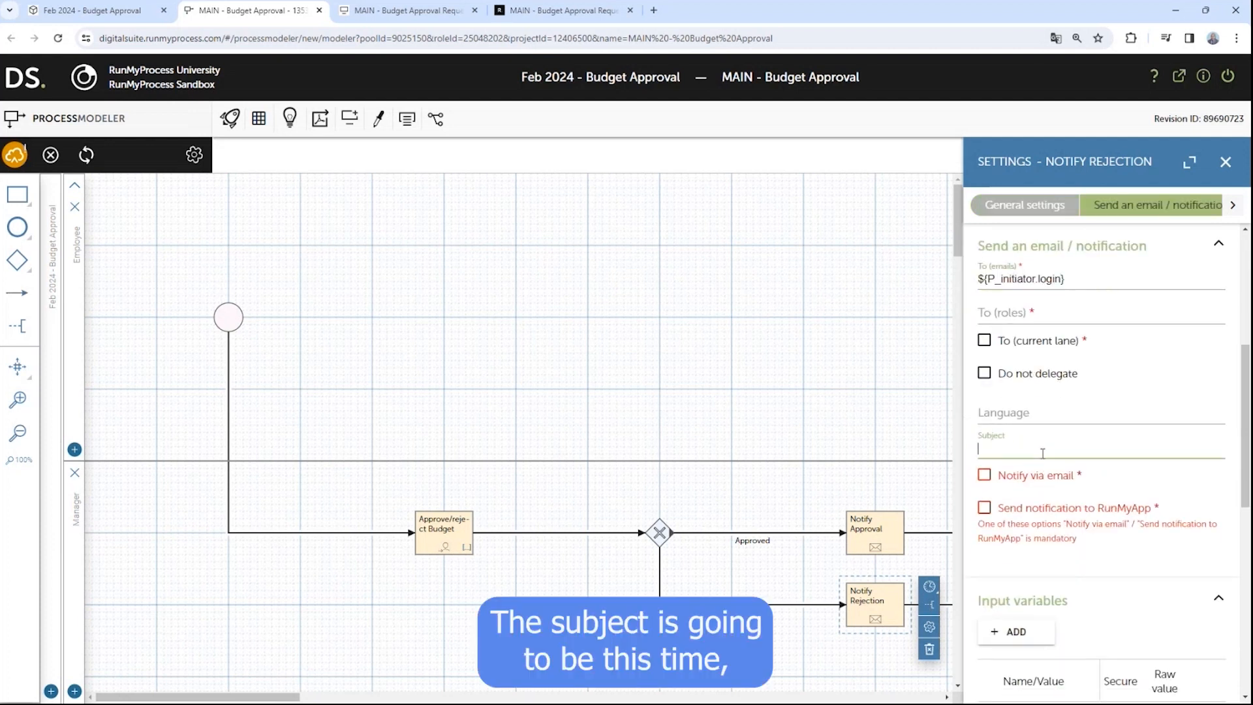
{"action": "type", "text": "Budget Requ"}
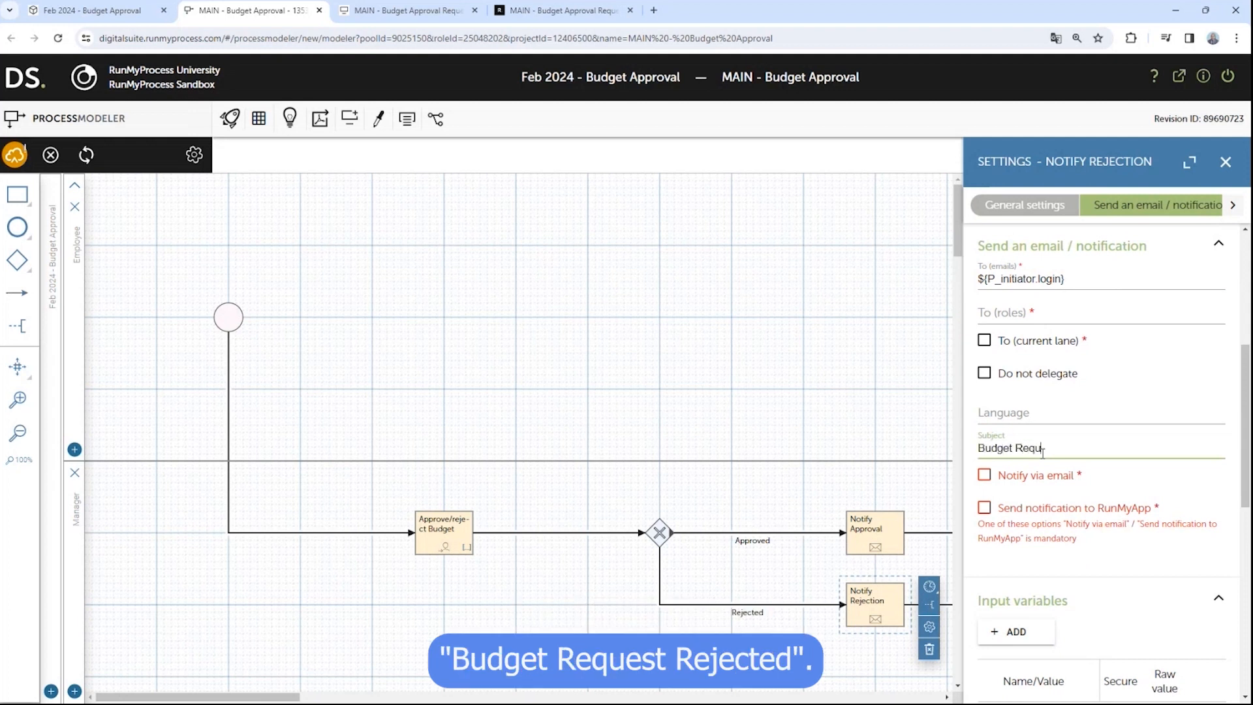
{"action": "type", "text": "est Rejected"}
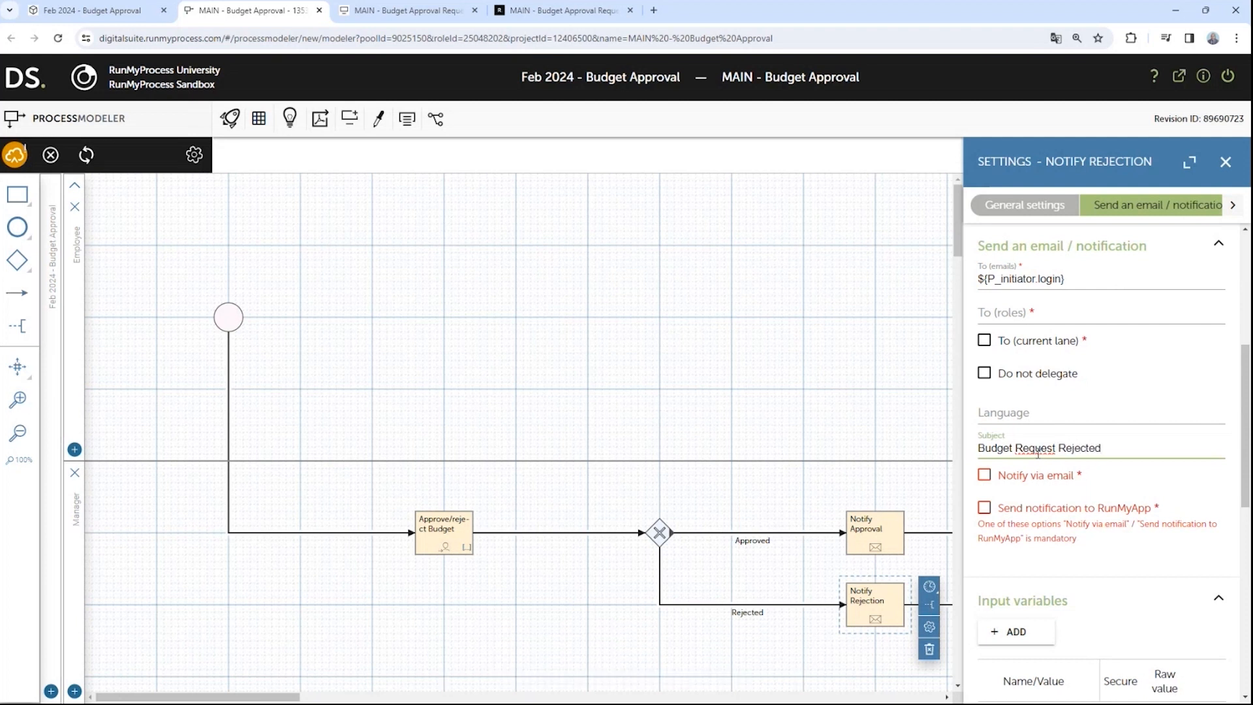
Enable notification via email for Notify Rejection and choose Default mail server from the subprojects as its provider
{"action": "left_click", "coordinate": [985, 476]}
{"action": "scroll", "coordinate": [1033, 438], "scroll_direction": "down", "scroll_amount": 1}
{"action": "left_click", "coordinate": [1026, 451]}
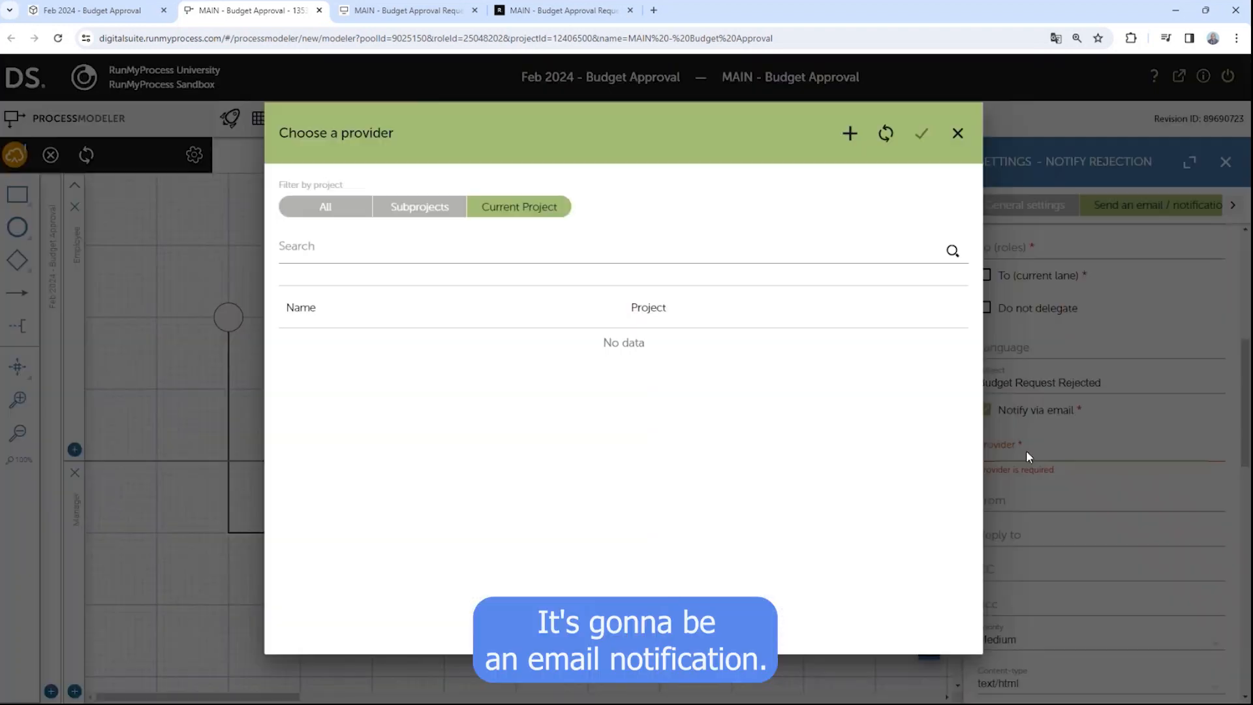
{"action": "left_click", "coordinate": [428, 210]}
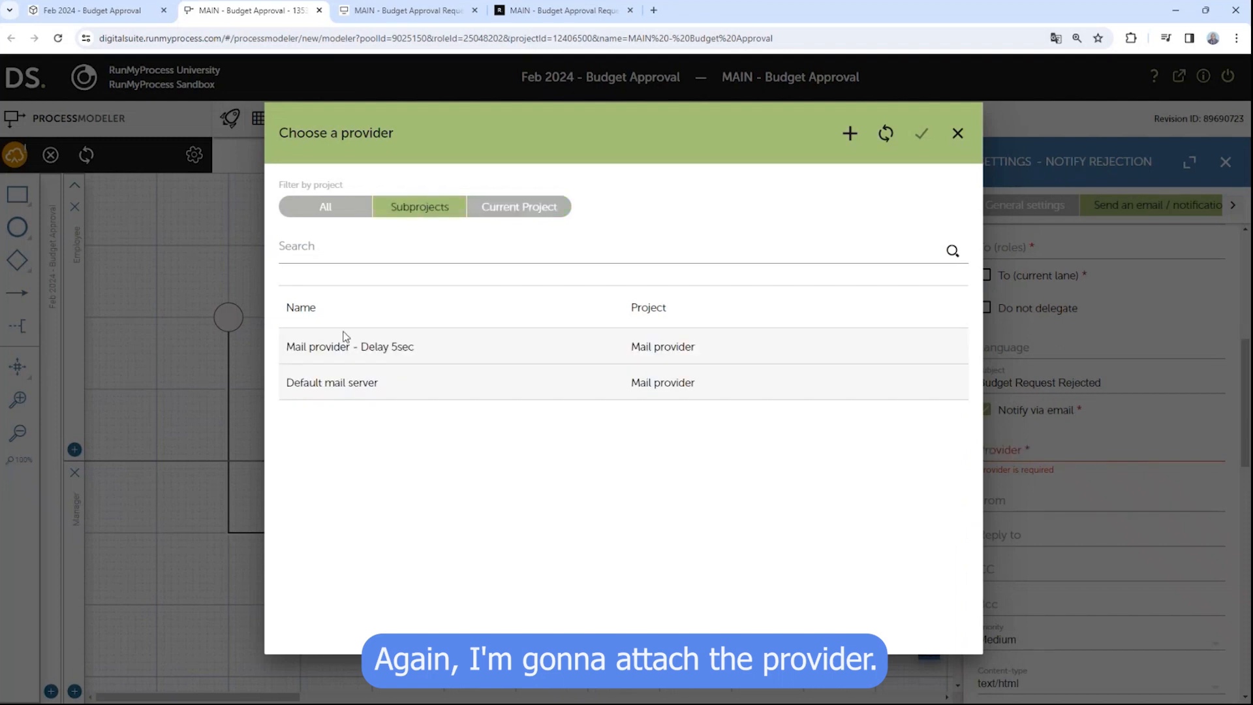
{"action": "left_click", "coordinate": [382, 375]}
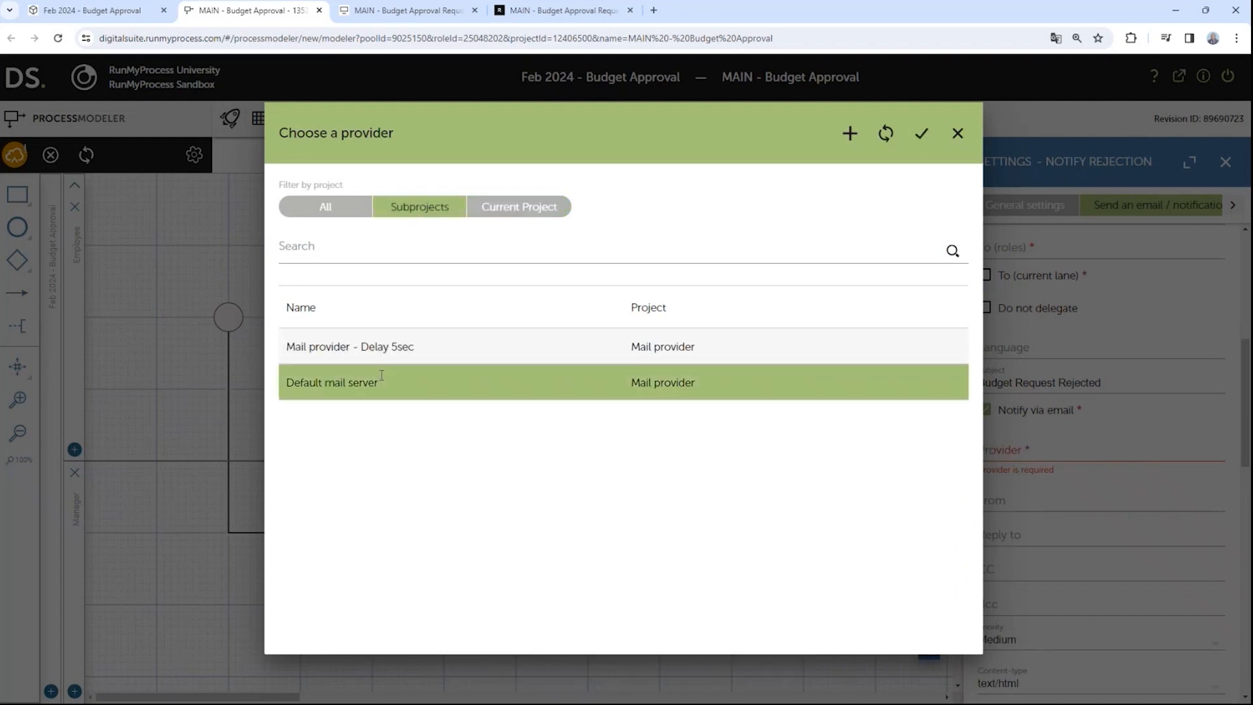
{"action": "left_click", "coordinate": [922, 134]}
Write the Notify Rejection message "Good morning, Your budget request has been rejected. Regards," on three lines and save the process
{"action": "scroll", "coordinate": [1026, 468], "scroll_direction": "down", "scroll_amount": 5}
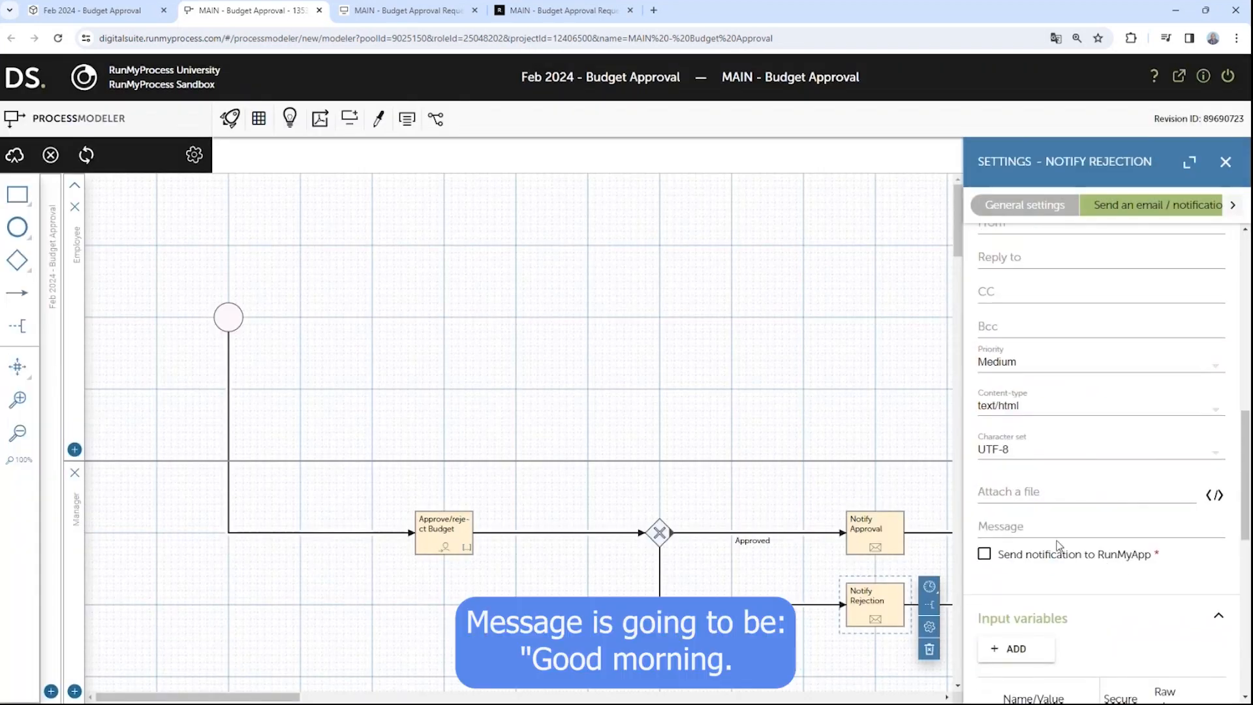
{"action": "left_click", "coordinate": [1026, 467]}
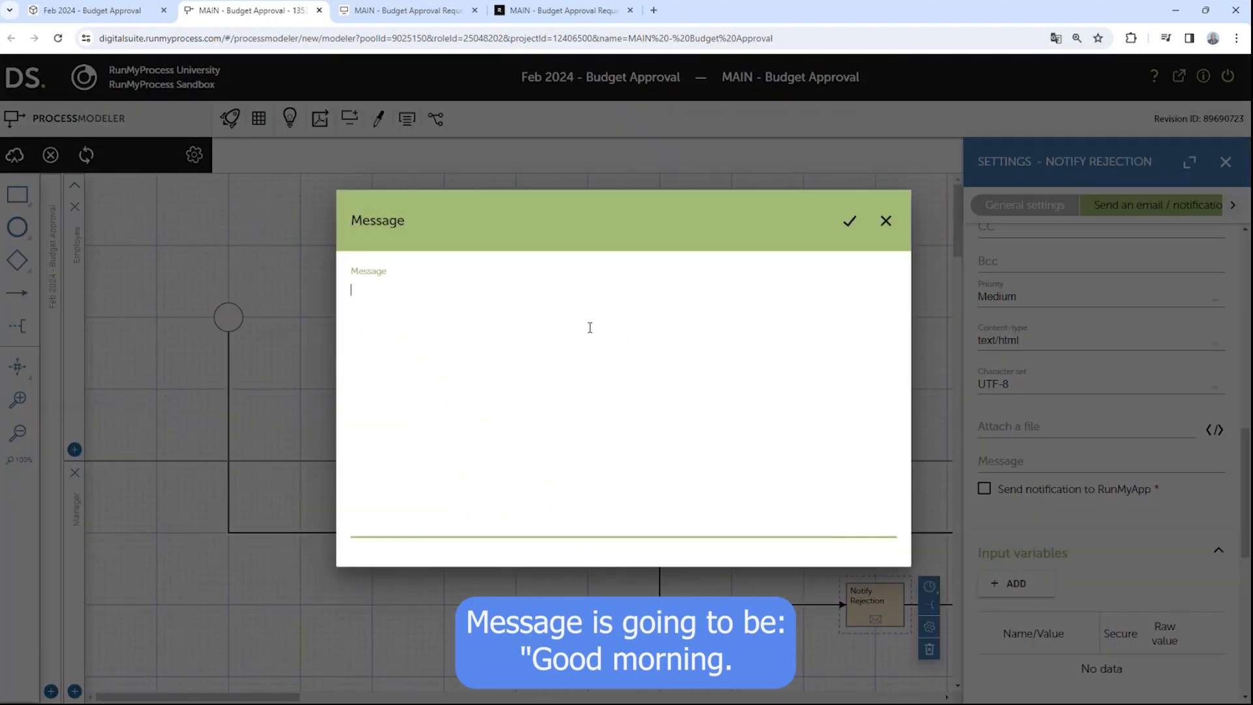
{"action": "type", "text": "Good m"}
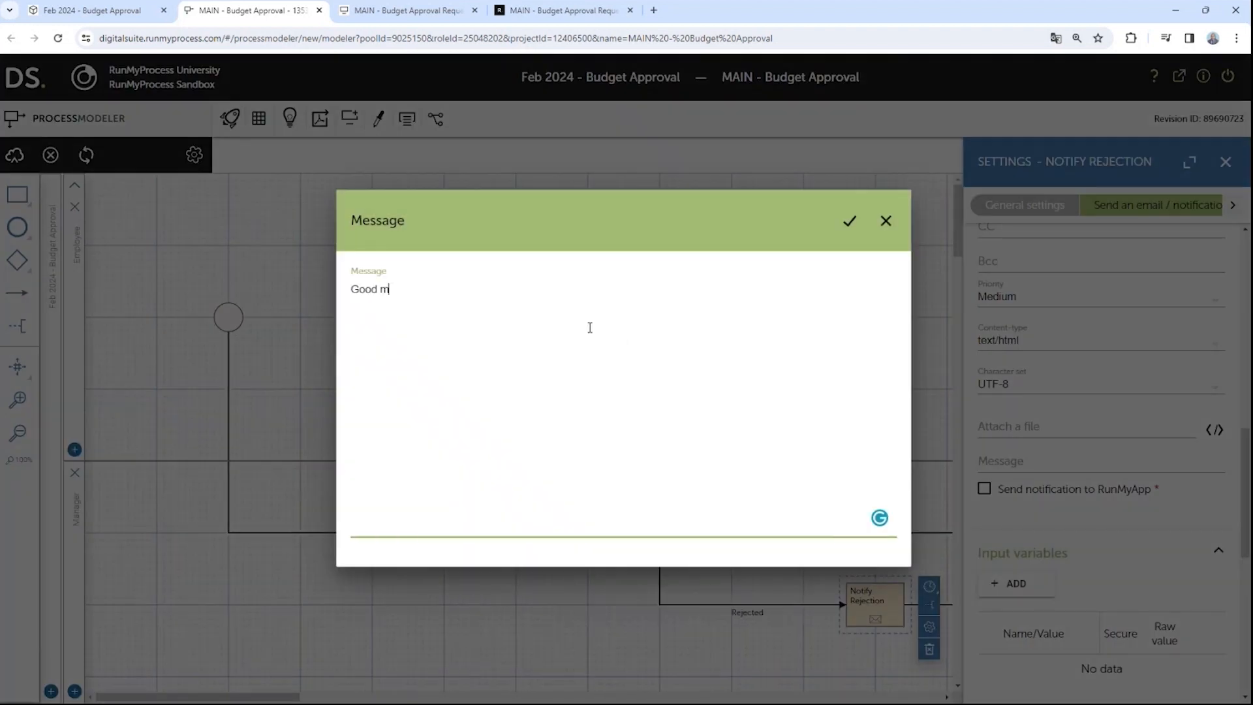
{"action": "type", "text": "orning, "}
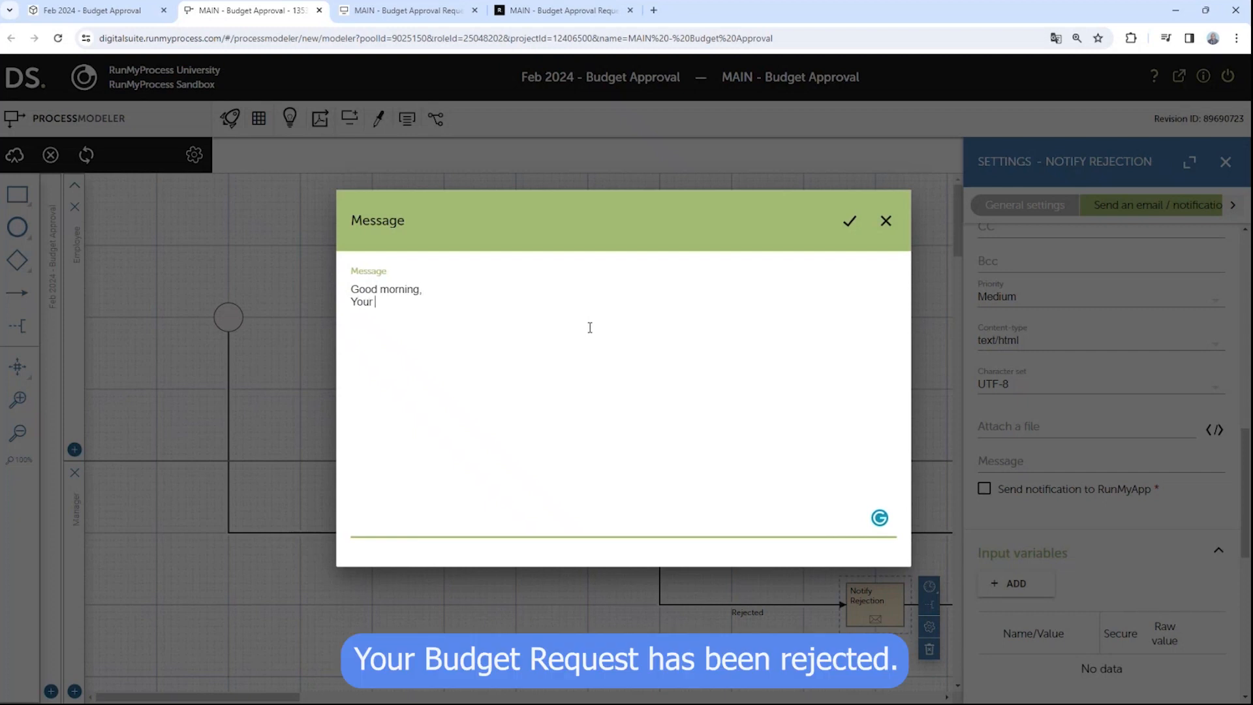
{"action": "type", "text": "Your budget request has been"}
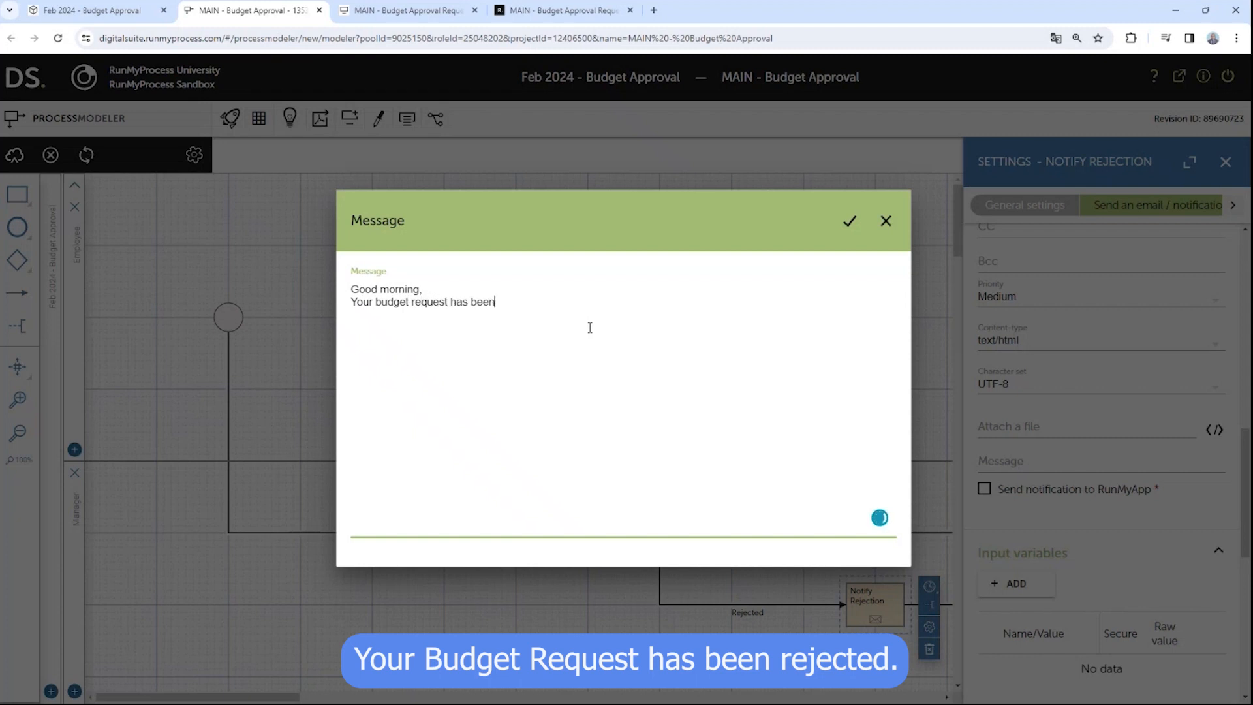
{"action": "type", "text": " rejected"}
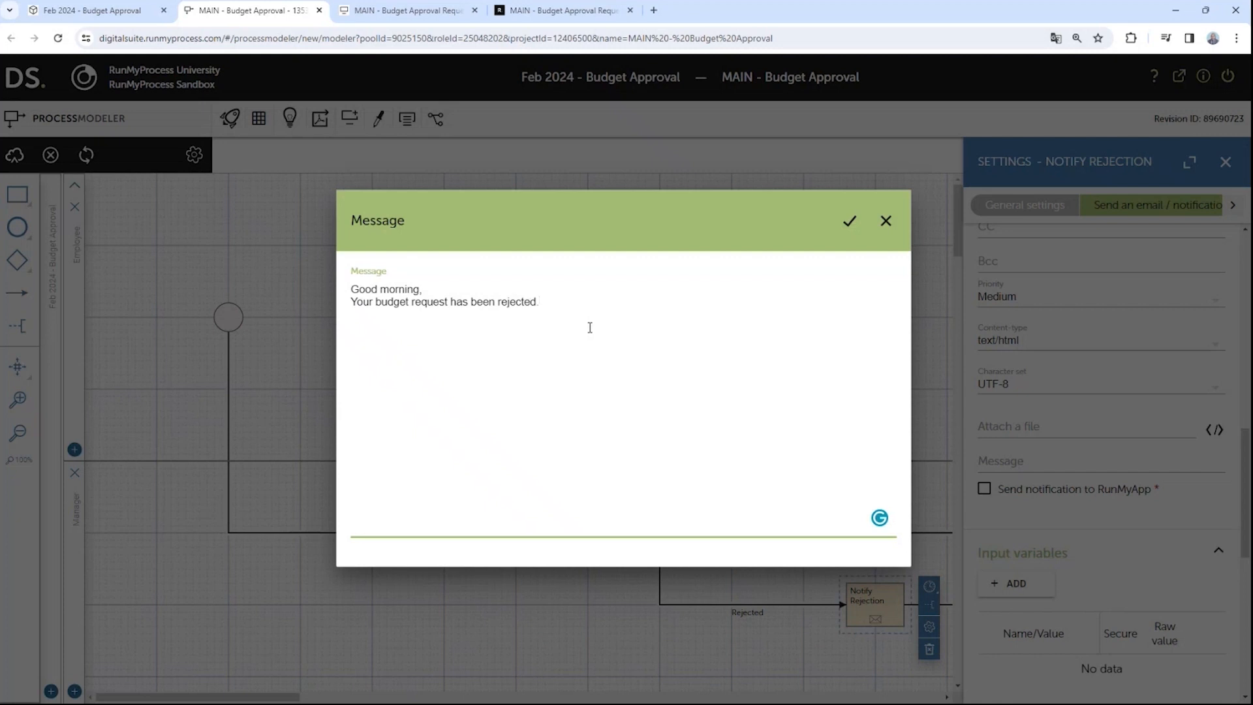
{"action": "type", "text": ". Regards,"}
{"action": "left_click", "coordinate": [849, 221]}
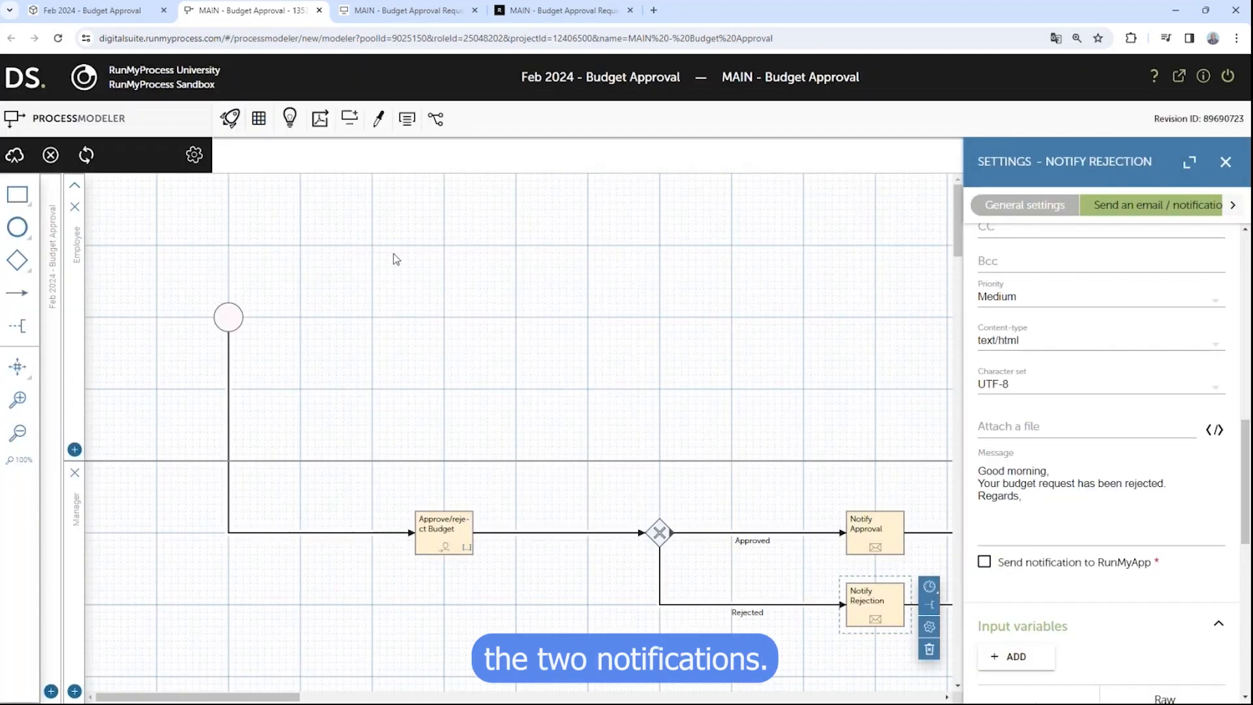
{"action": "left_click", "coordinate": [15, 156]}
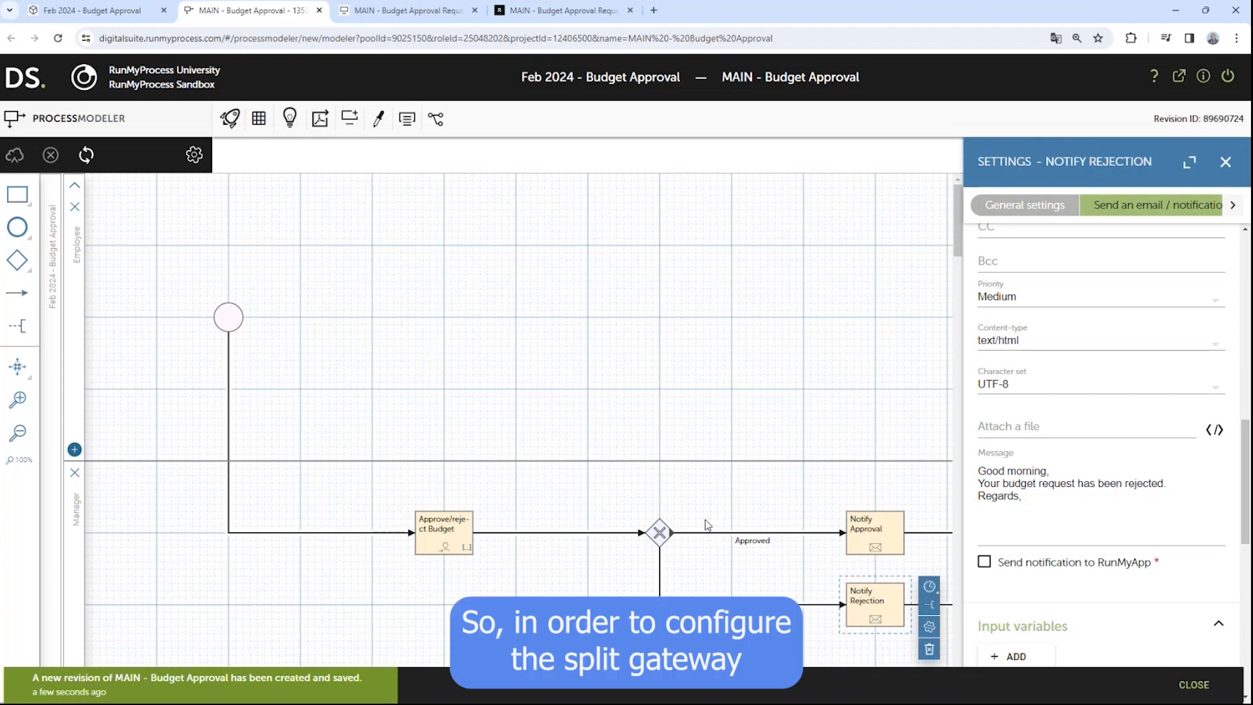
{"action": "left_click", "coordinate": [601, 532]}
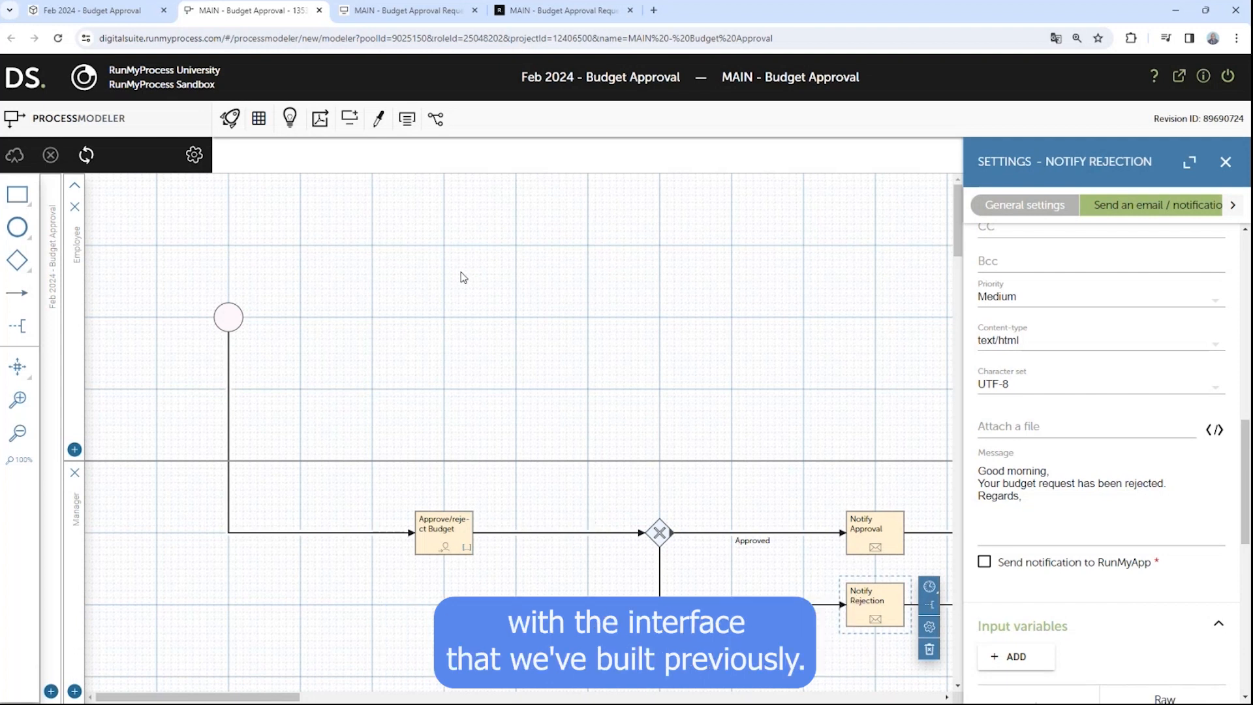
Switch to the budget request web interface and add a Submit button below the History & Attachment section of the Launch screen
{"action": "left_click", "coordinate": [413, 16]}
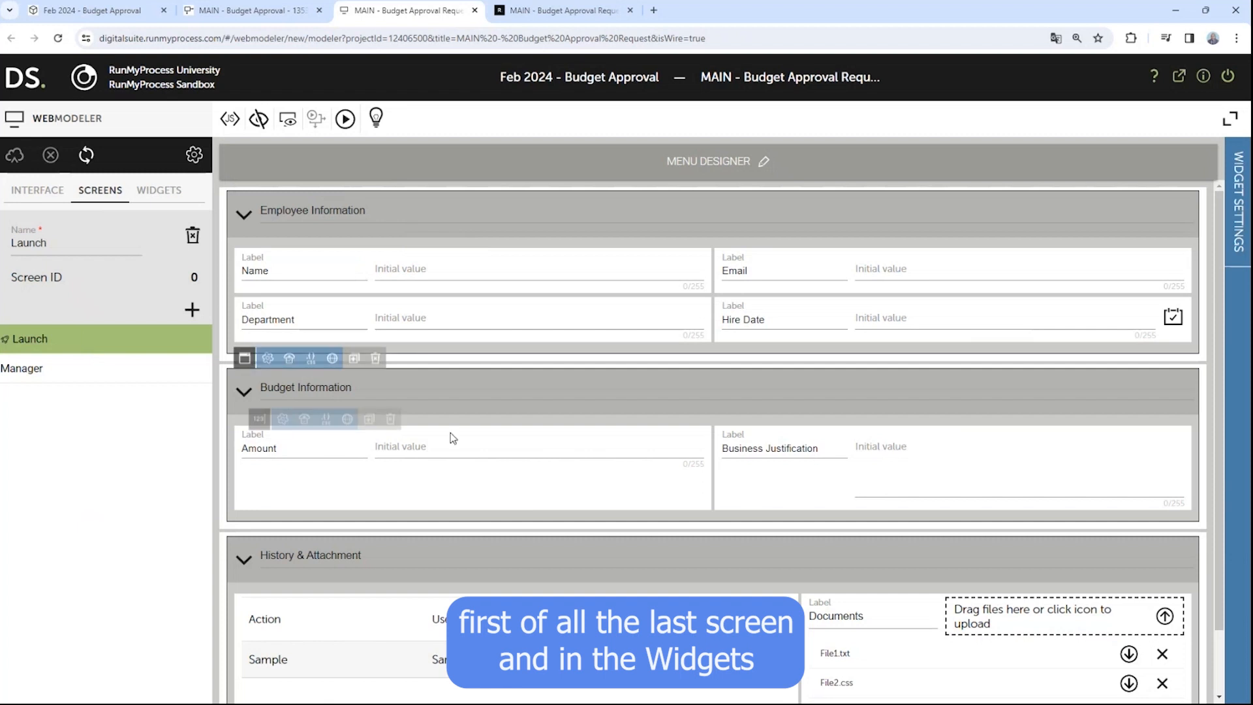
{"action": "scroll", "coordinate": [470, 434], "scroll_direction": "down", "scroll_amount": 1}
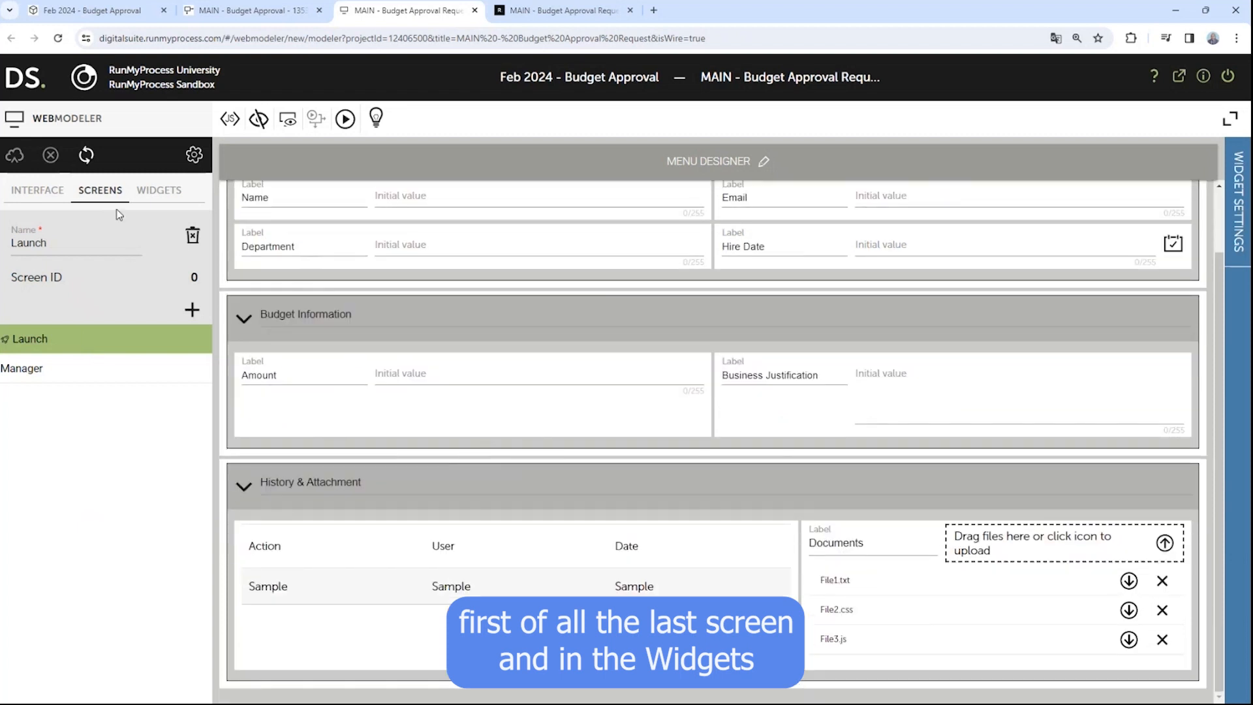
{"action": "left_click", "coordinate": [158, 190]}
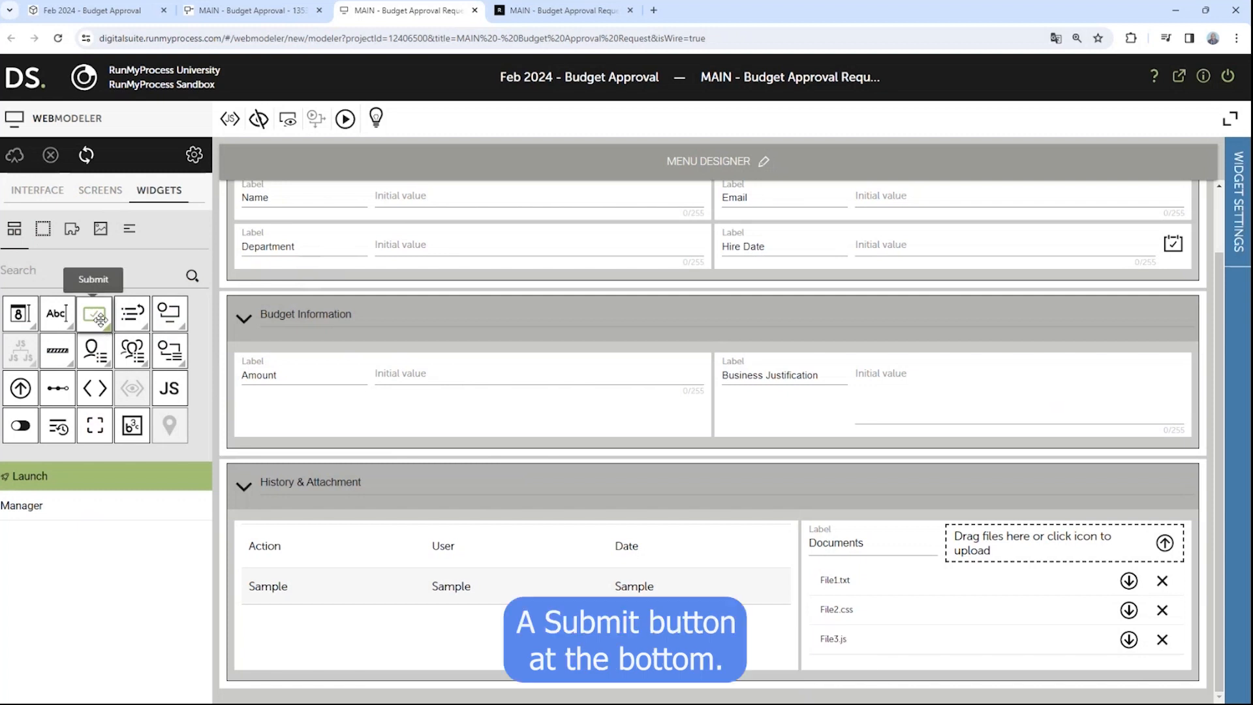
{"action": "left_click_drag", "start_coordinate": [100, 320], "coordinate": [868, 686]}
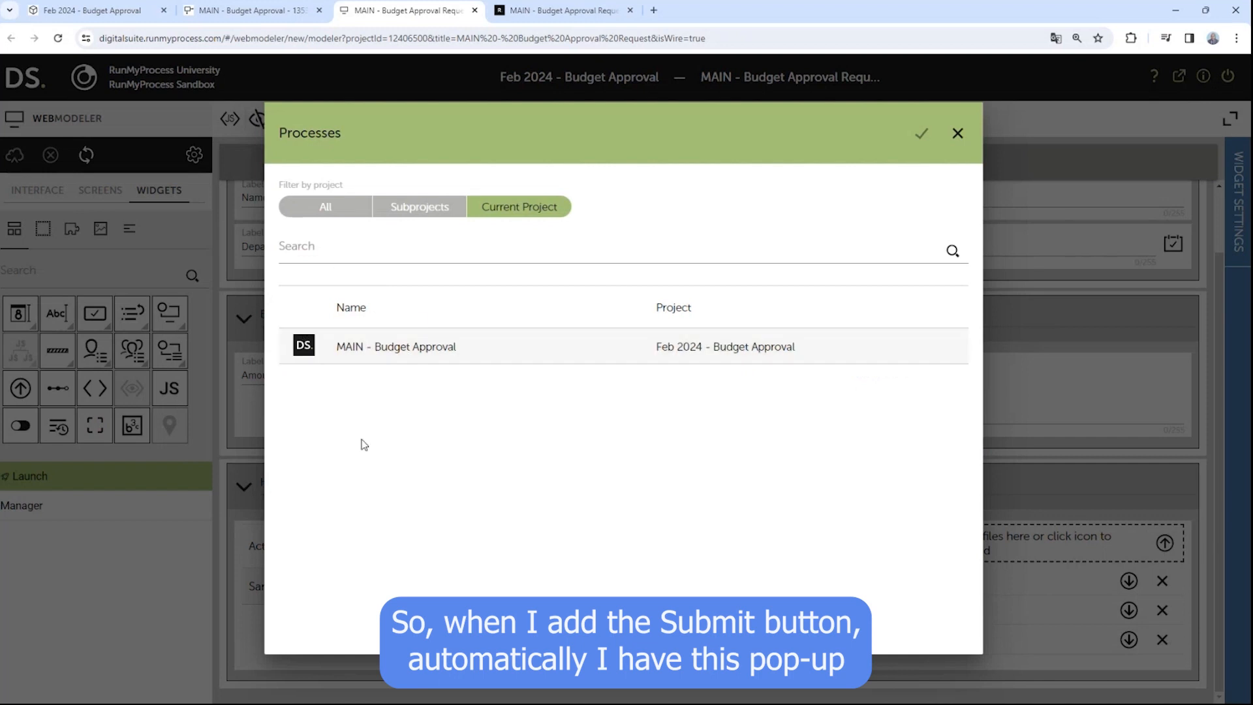
Link the Launch screen's Submit button to the MAIN - Budget Approval process and save the web interface
{"action": "left_click", "coordinate": [431, 350]}
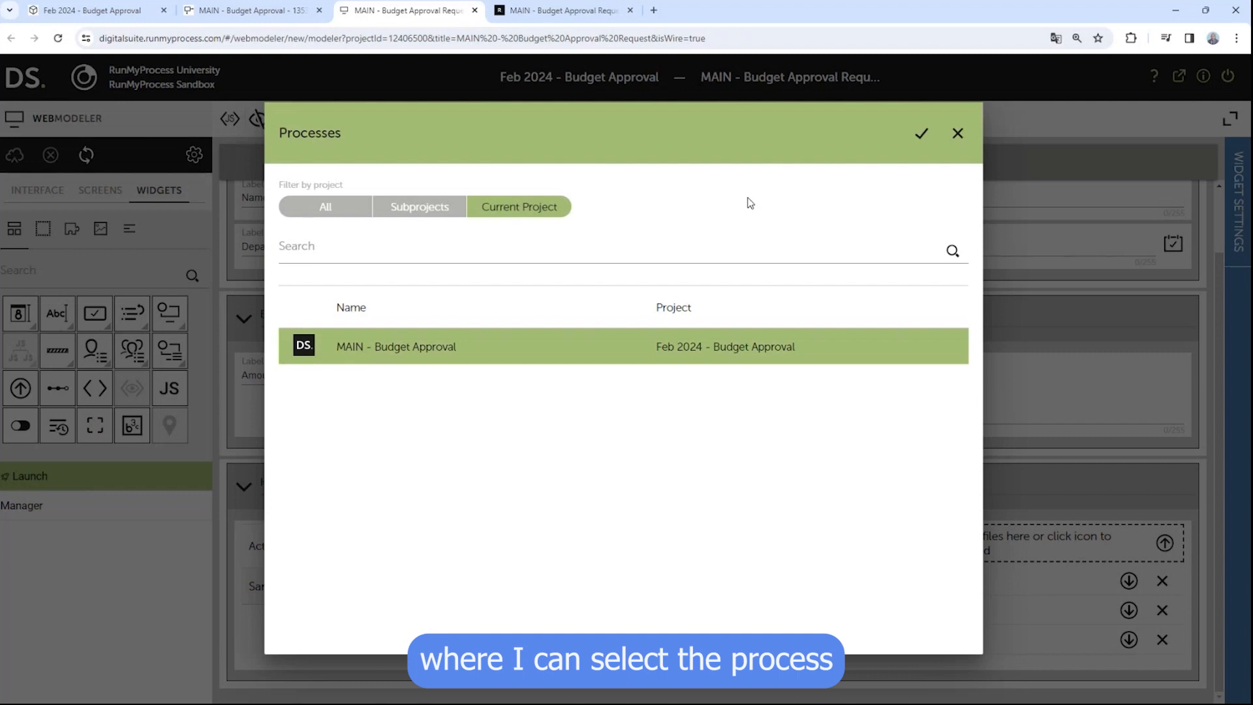
{"action": "left_click", "coordinate": [921, 133]}
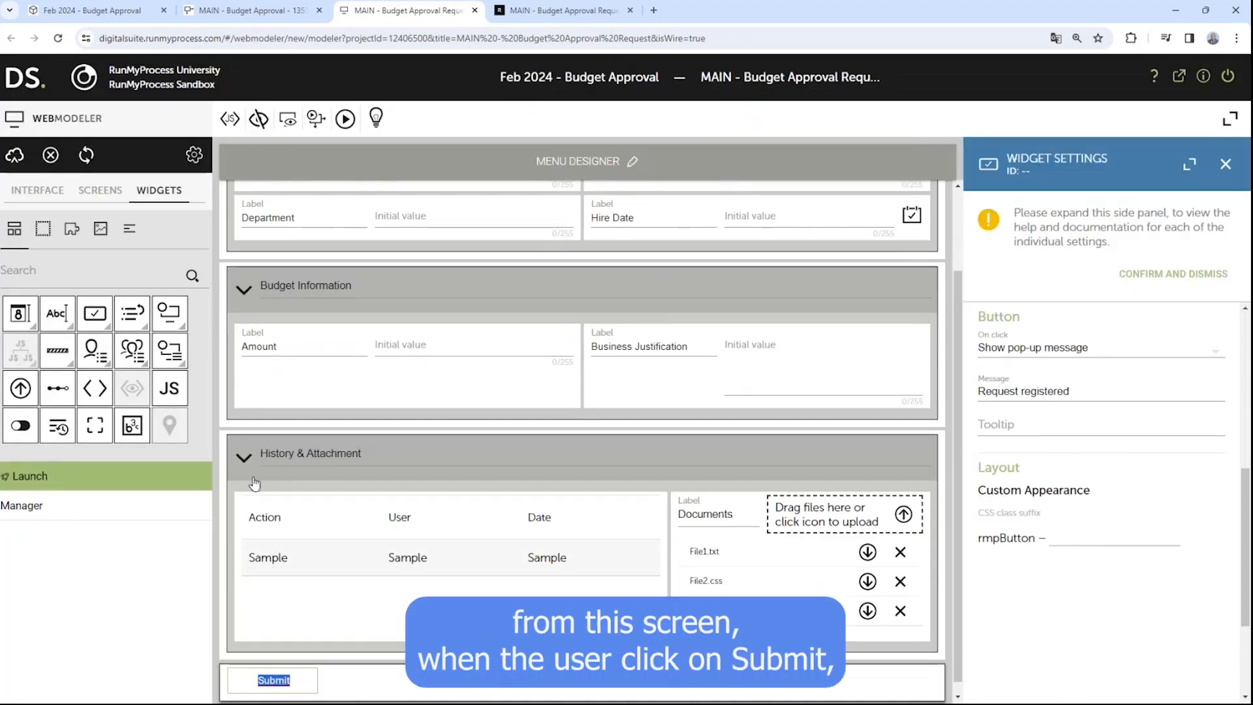
{"action": "scroll", "coordinate": [654, 518], "scroll_direction": "down", "scroll_amount": 1}
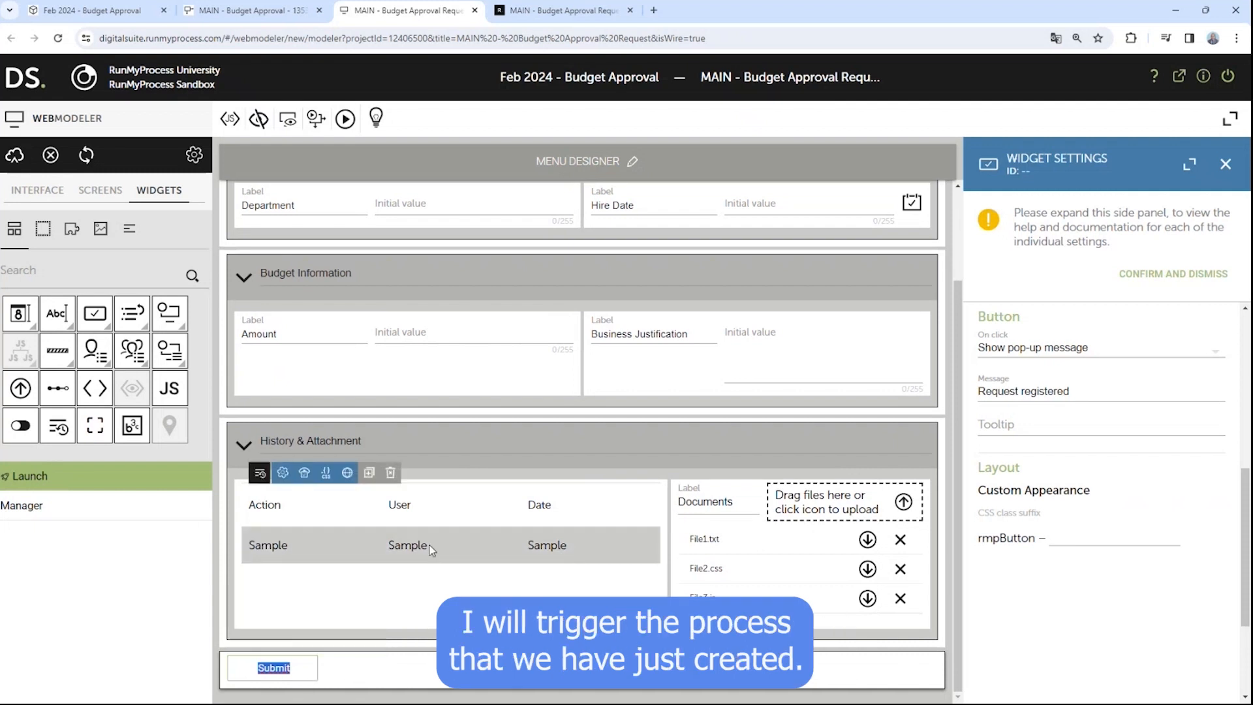
{"action": "left_click", "coordinate": [14, 156]}
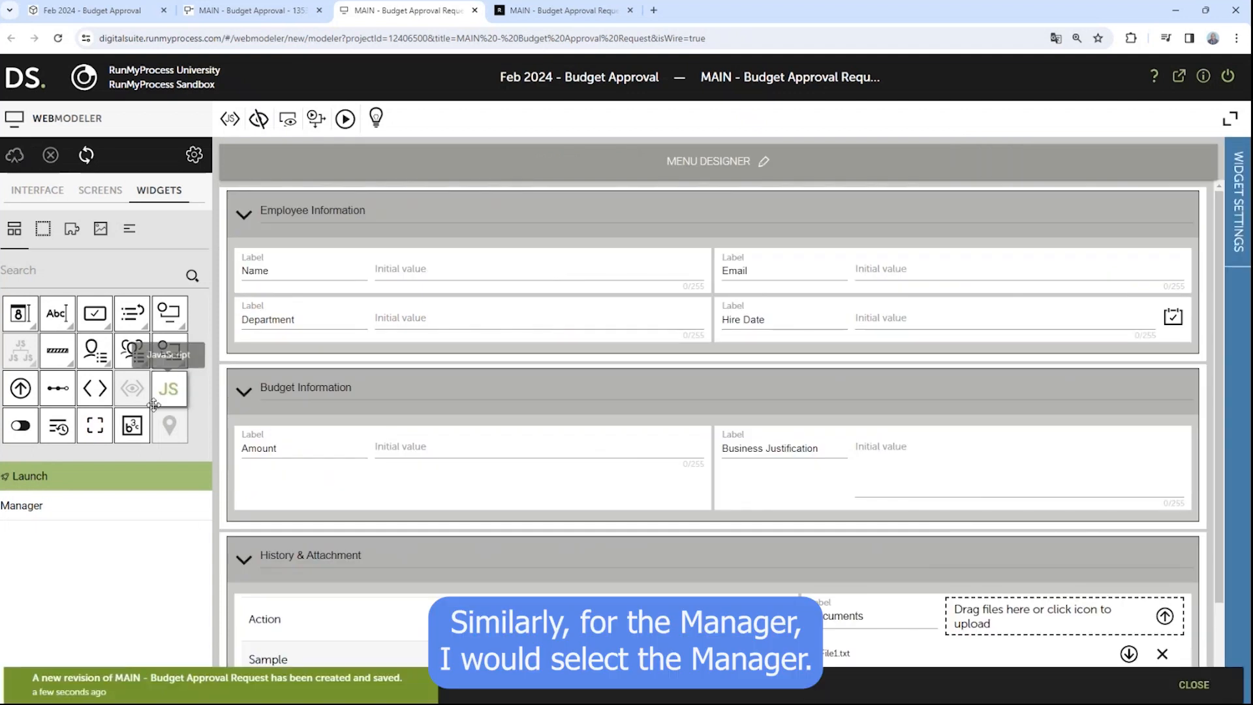
Add two Submit buttons side by side at the bottom of the Manager screen
{"action": "left_click", "coordinate": [81, 514]}
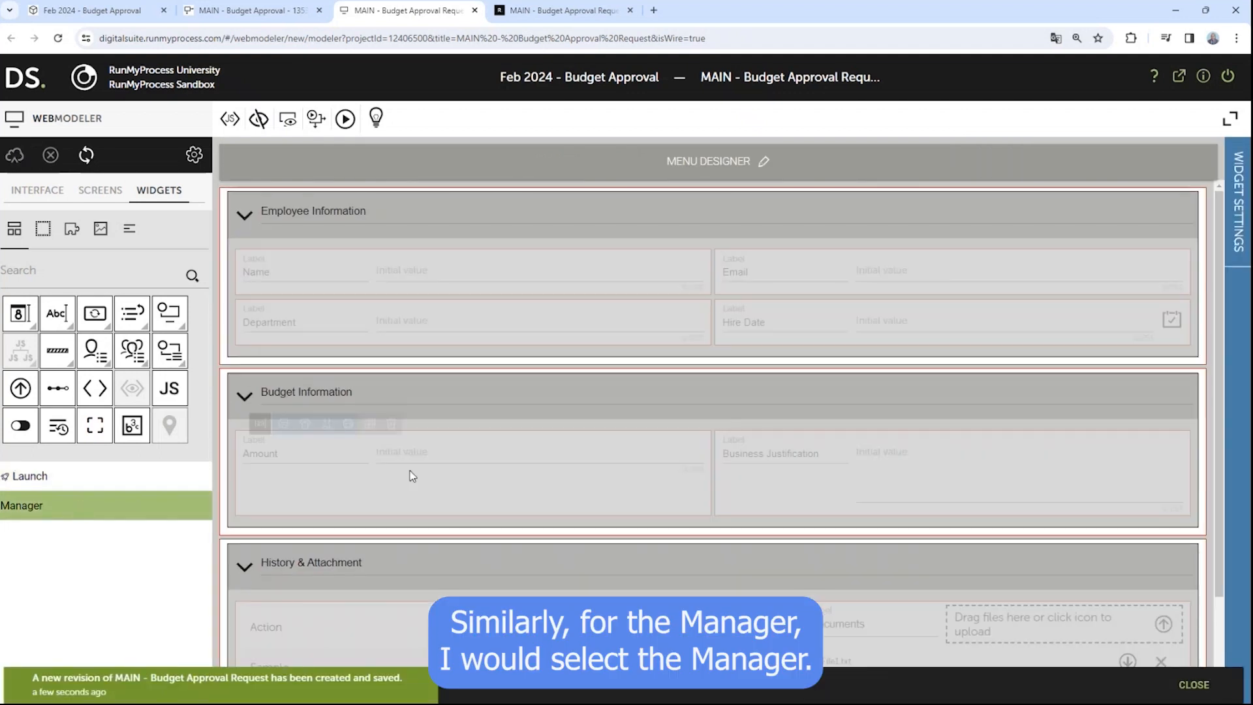
{"action": "scroll", "coordinate": [622, 446], "scroll_direction": "down", "scroll_amount": 2}
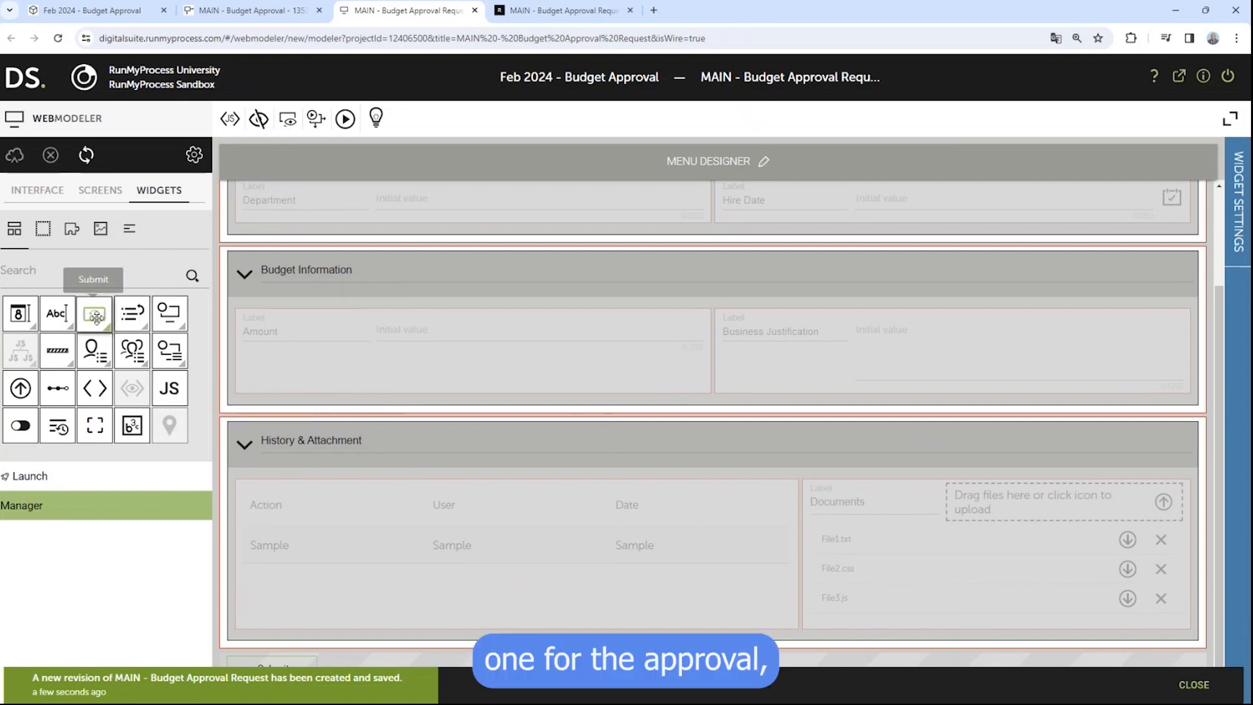
{"action": "left_click_drag", "start_coordinate": [96, 318], "coordinate": [366, 696]}
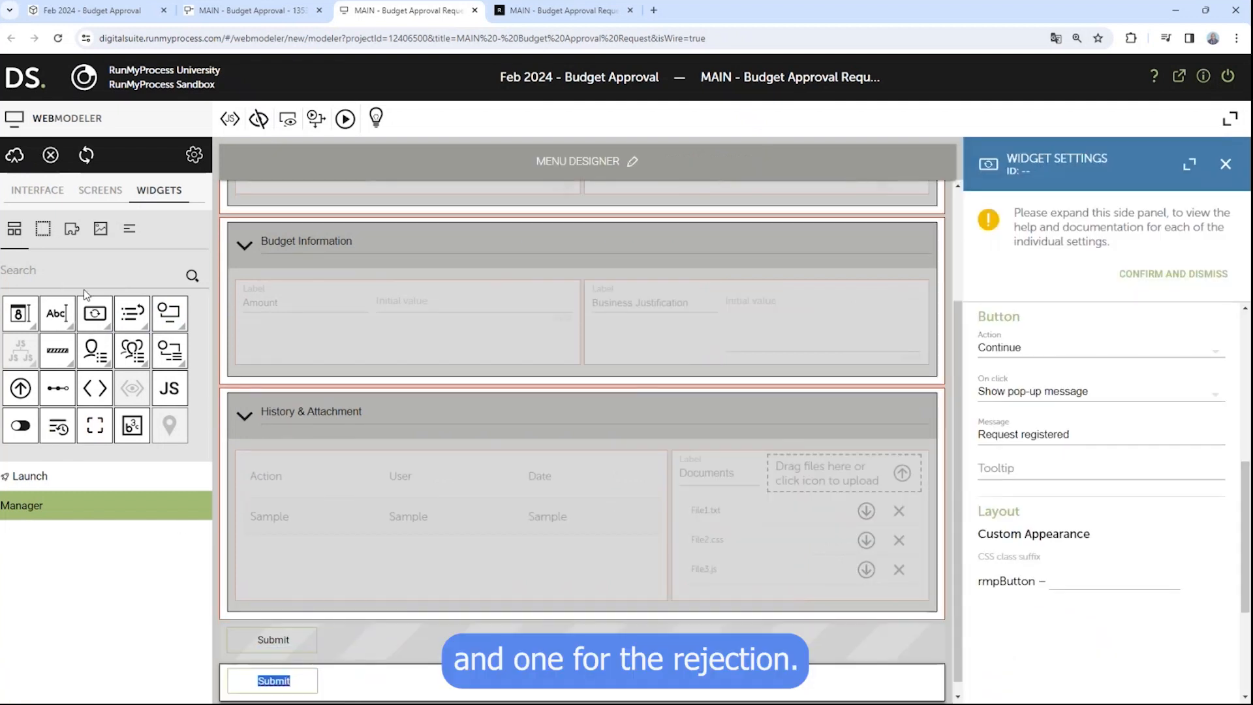
{"action": "left_click_drag", "start_coordinate": [95, 314], "coordinate": [720, 671]}
Label the first new Manager button Approve and set the value of its approve variable to yes
{"action": "double_click", "coordinate": [287, 669]}
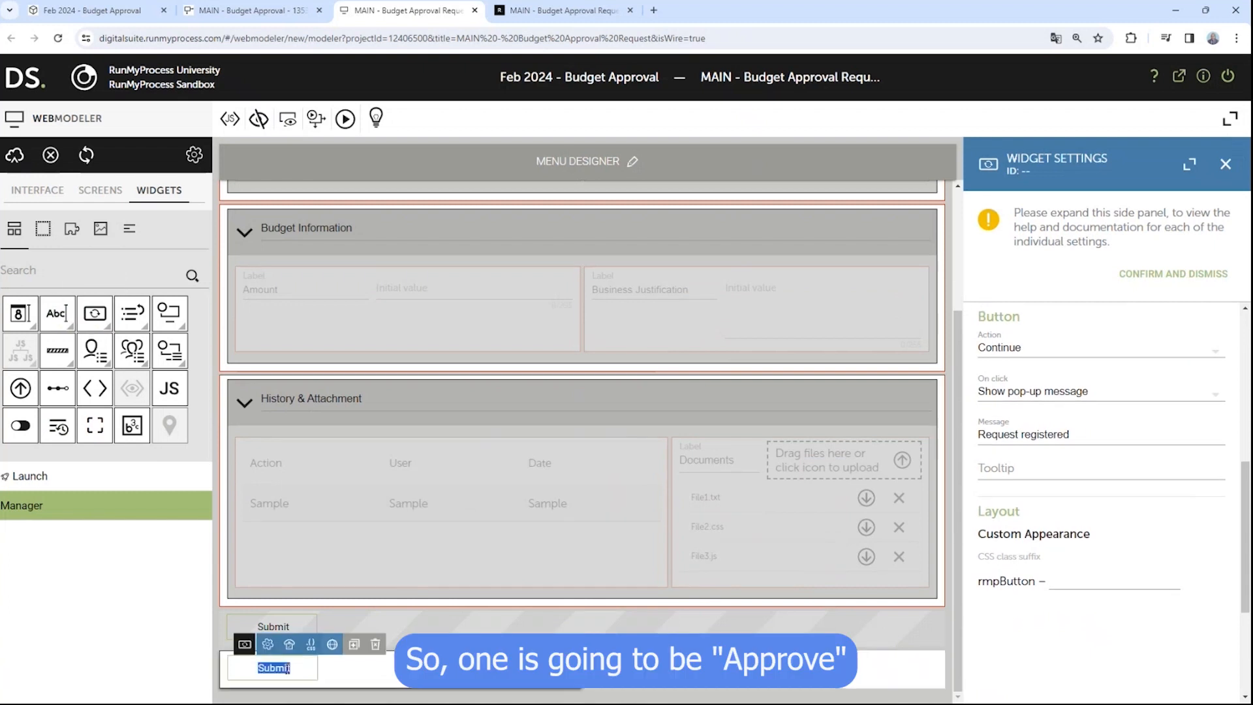
{"action": "type", "text": "Approve"}
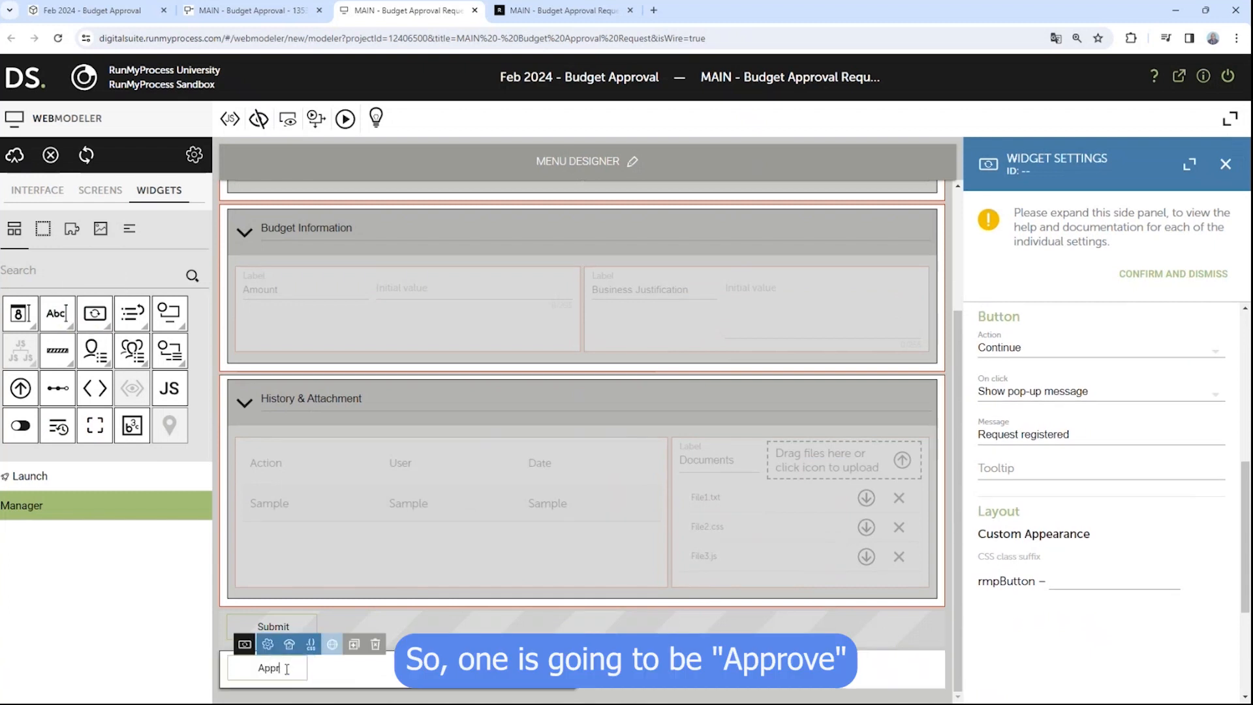
{"action": "left_click", "coordinate": [400, 688]}
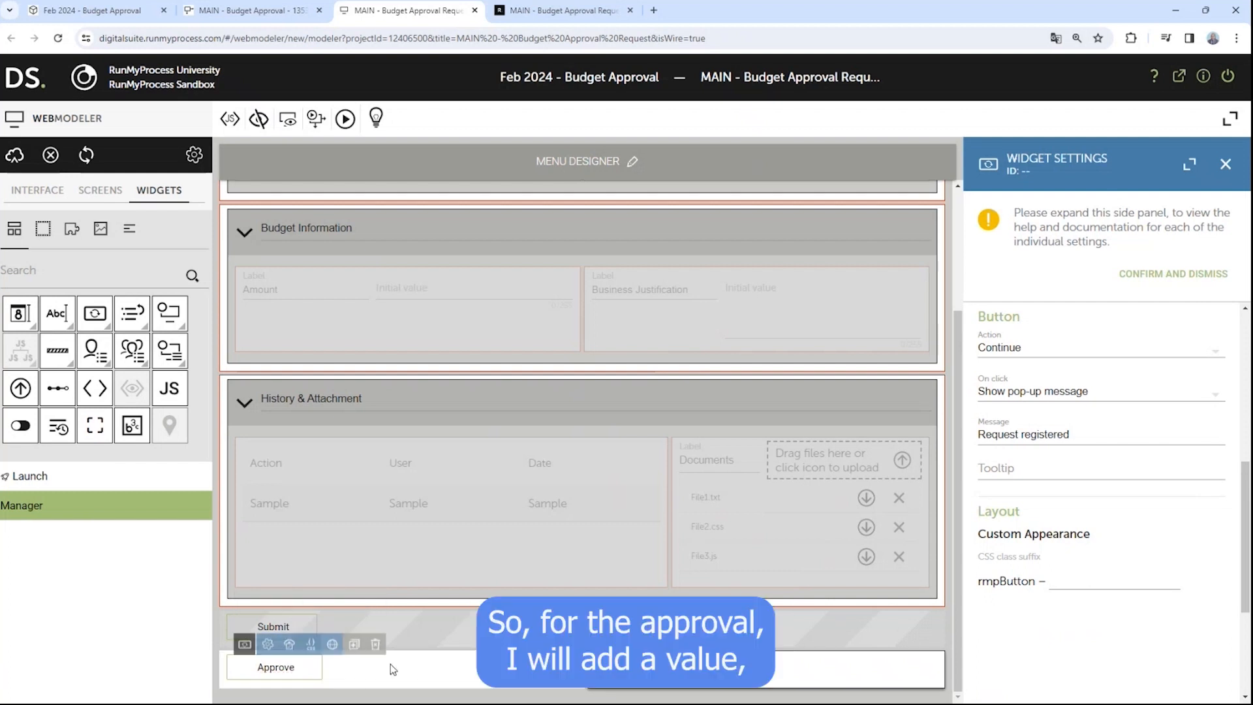
{"action": "left_click", "coordinate": [326, 669]}
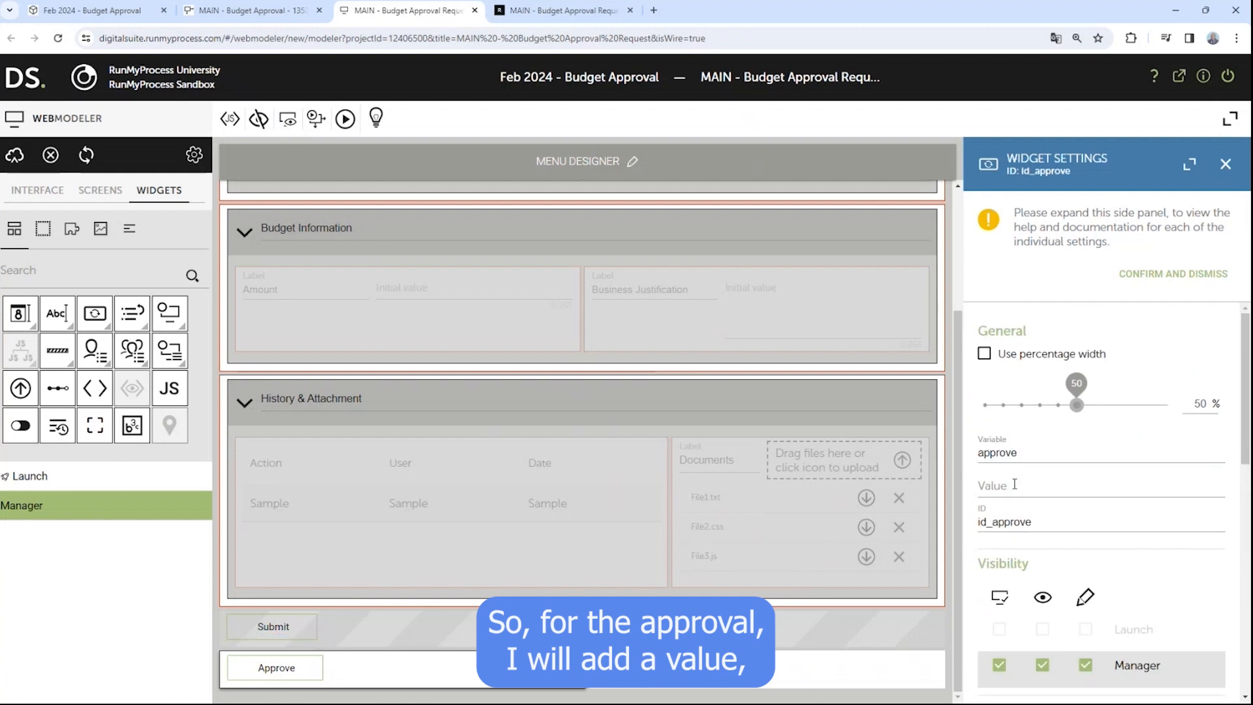
{"action": "left_click", "coordinate": [1015, 484]}
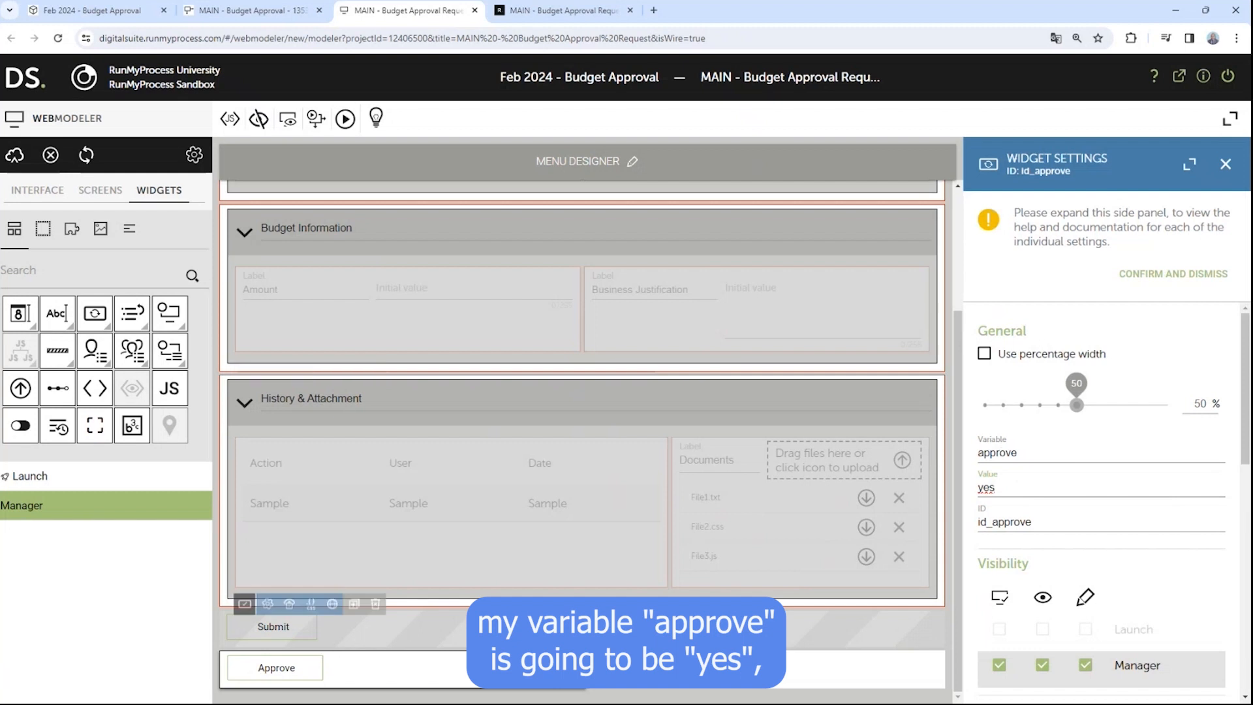
Set the value of the second Manager button's reject variable to yes and save the web interface
{"action": "left_click", "coordinate": [638, 667]}
{"action": "scroll", "coordinate": [1002, 501], "scroll_direction": "down", "scroll_amount": 3}
{"action": "scroll", "coordinate": [1068, 480], "scroll_direction": "up", "scroll_amount": 5}
{"action": "left_click", "coordinate": [1031, 423]}
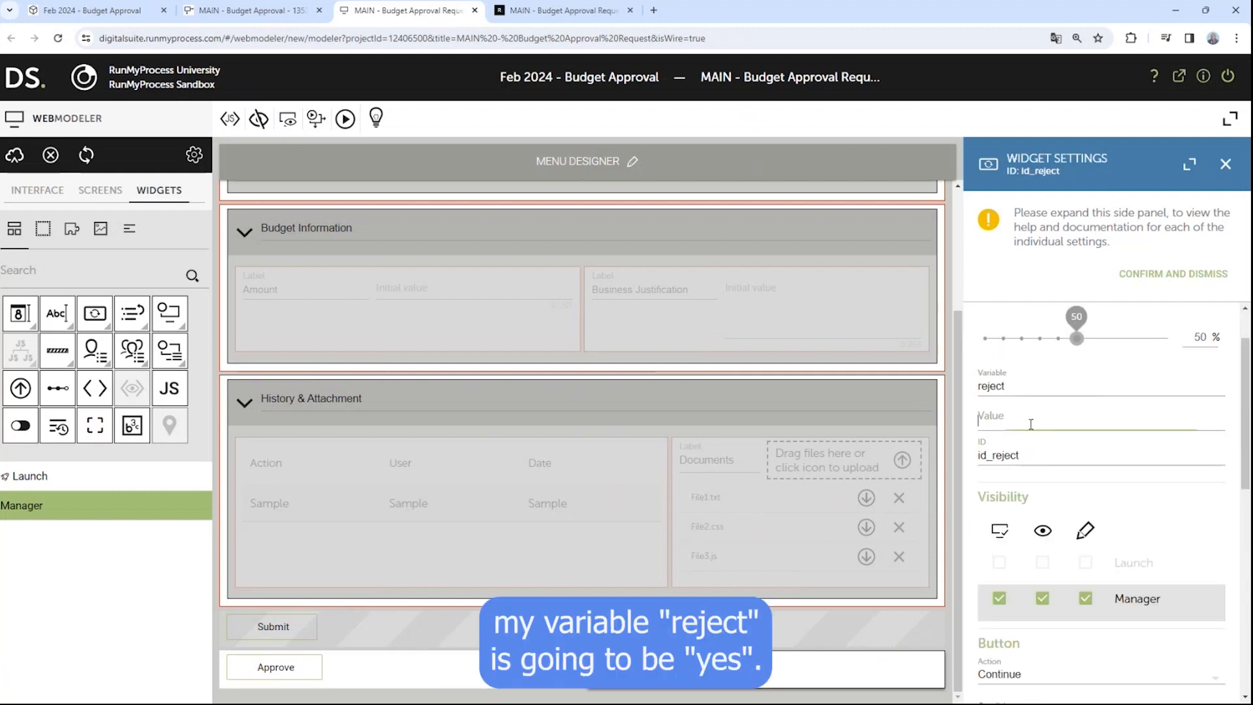
{"action": "type", "text": "yes"}
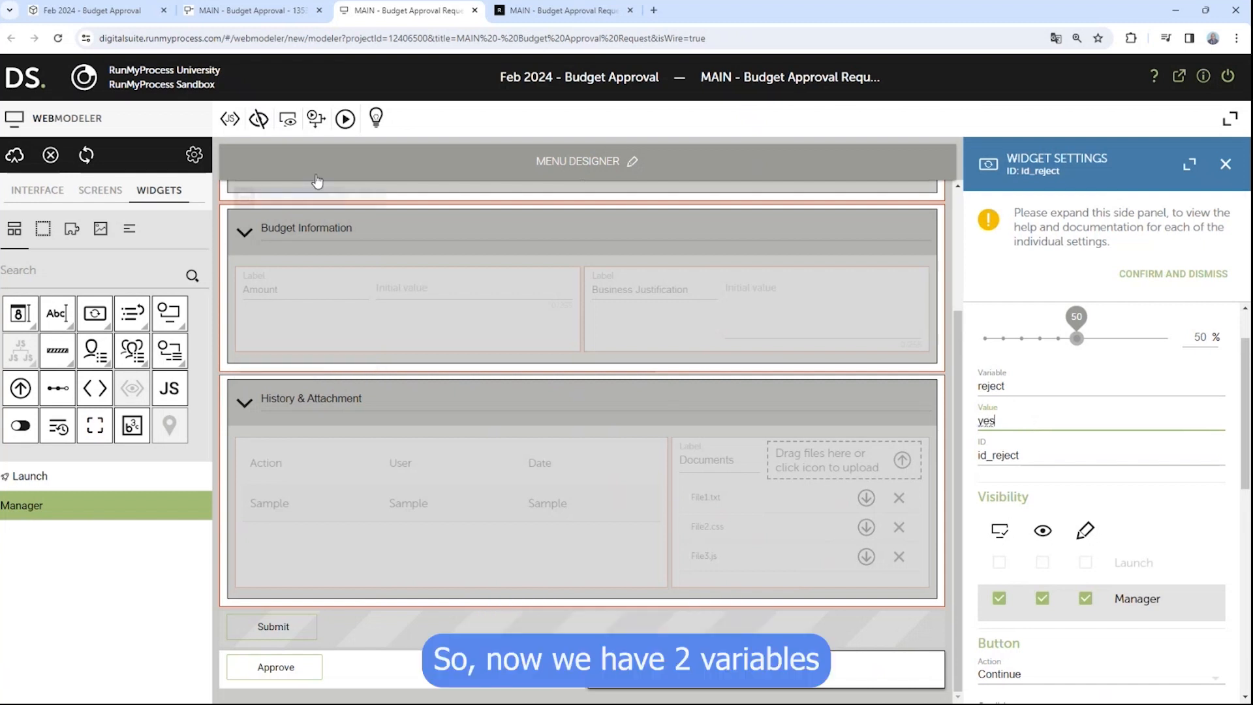
{"action": "left_click", "coordinate": [371, 672]}
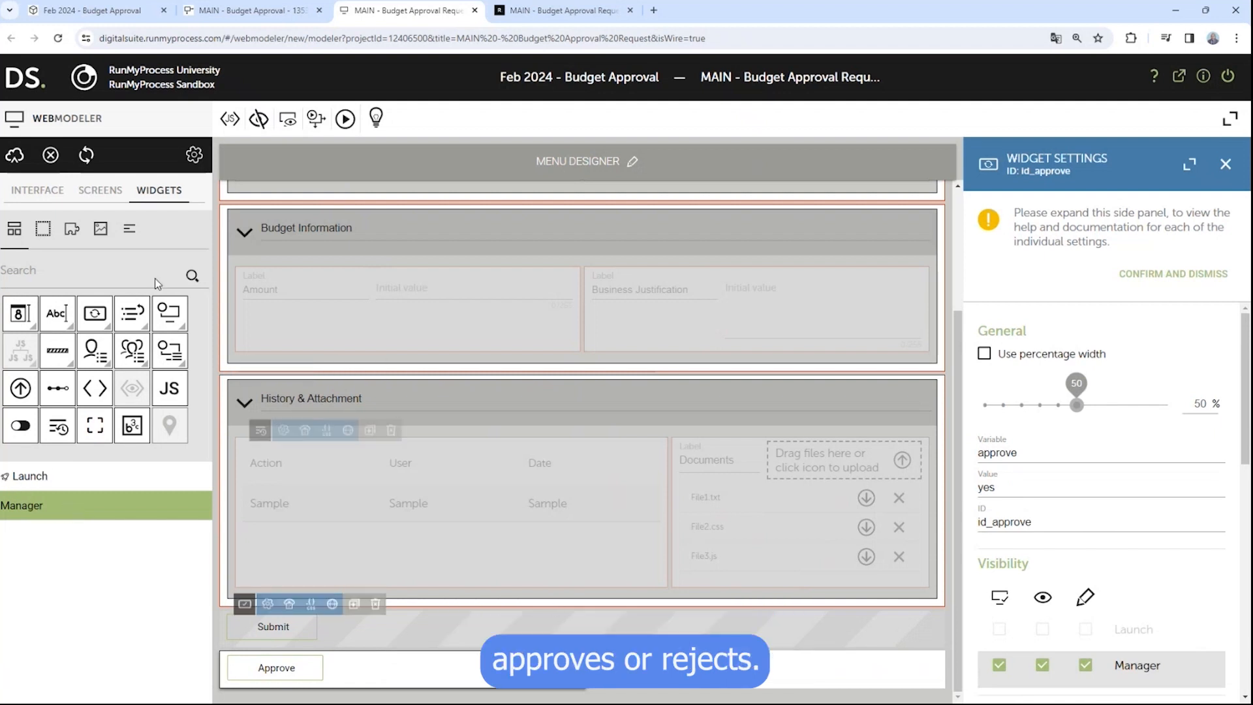
{"action": "left_click", "coordinate": [14, 155]}
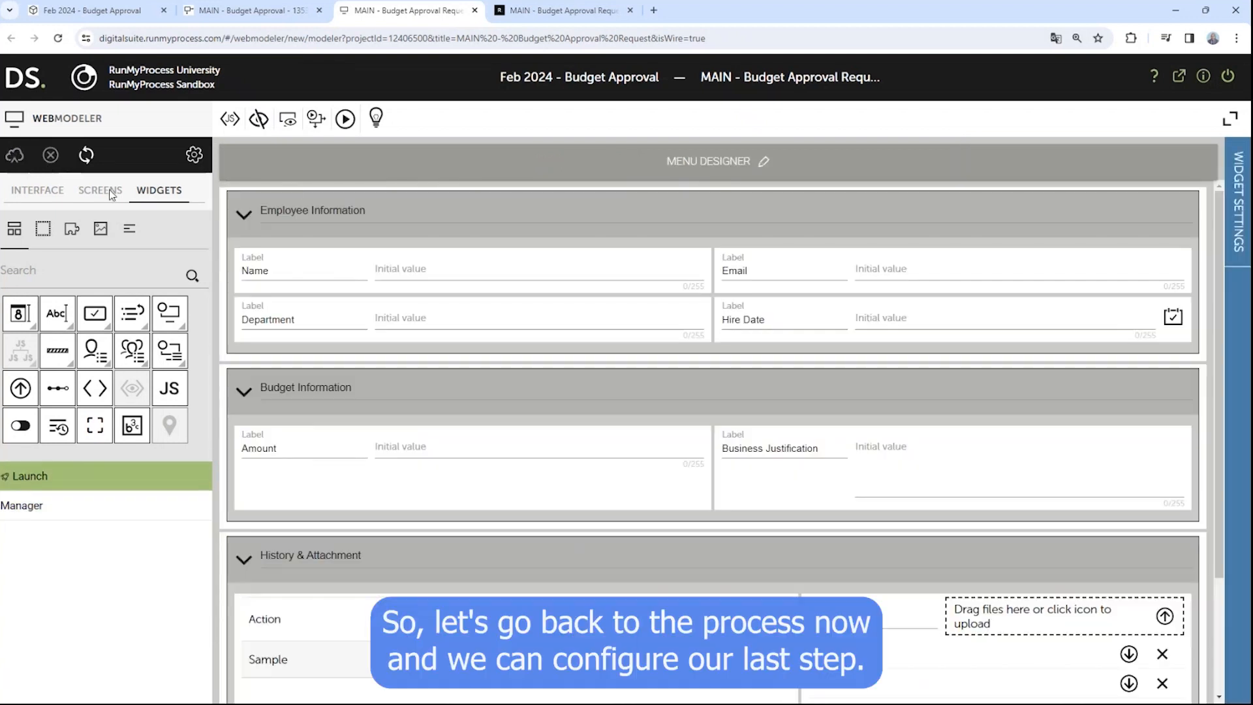
Return to the MAIN - Budget Approval process, open the split gateway's Approved condition and set its script language to FreeMarker
{"action": "left_click", "coordinate": [274, 16]}
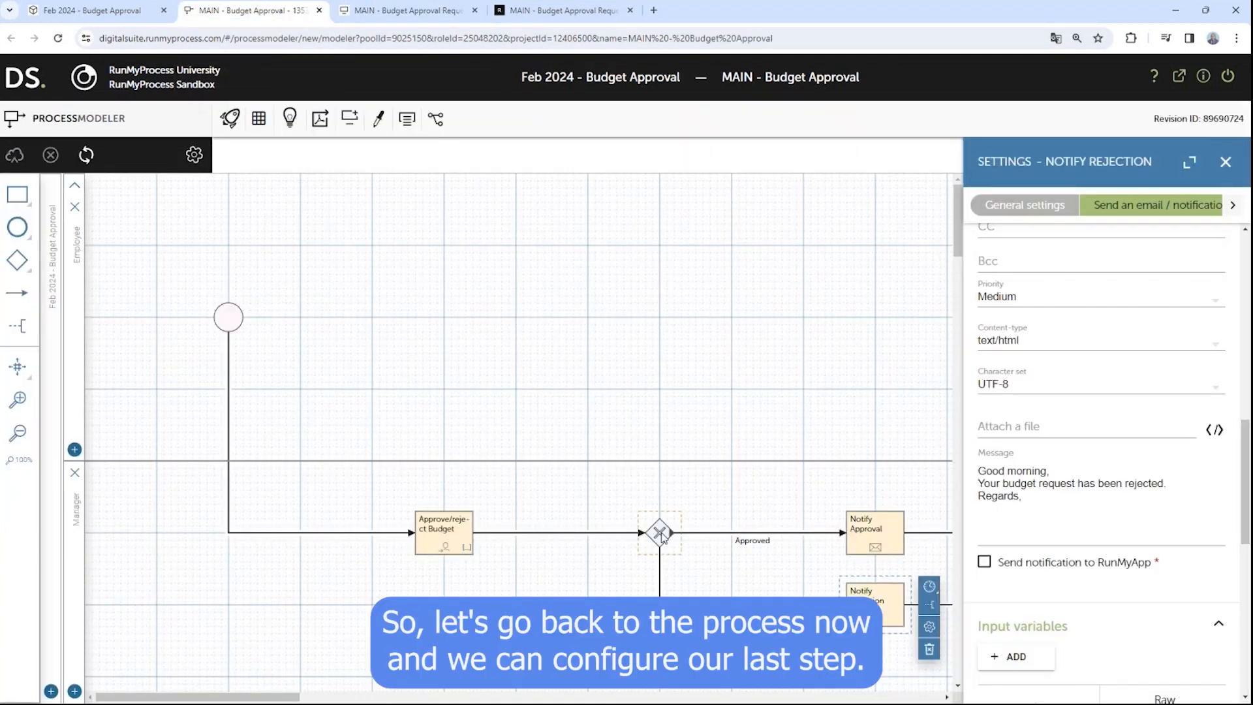
{"action": "left_click", "coordinate": [666, 532]}
{"action": "scroll", "coordinate": [1108, 601], "scroll_direction": "down", "scroll_amount": 1}
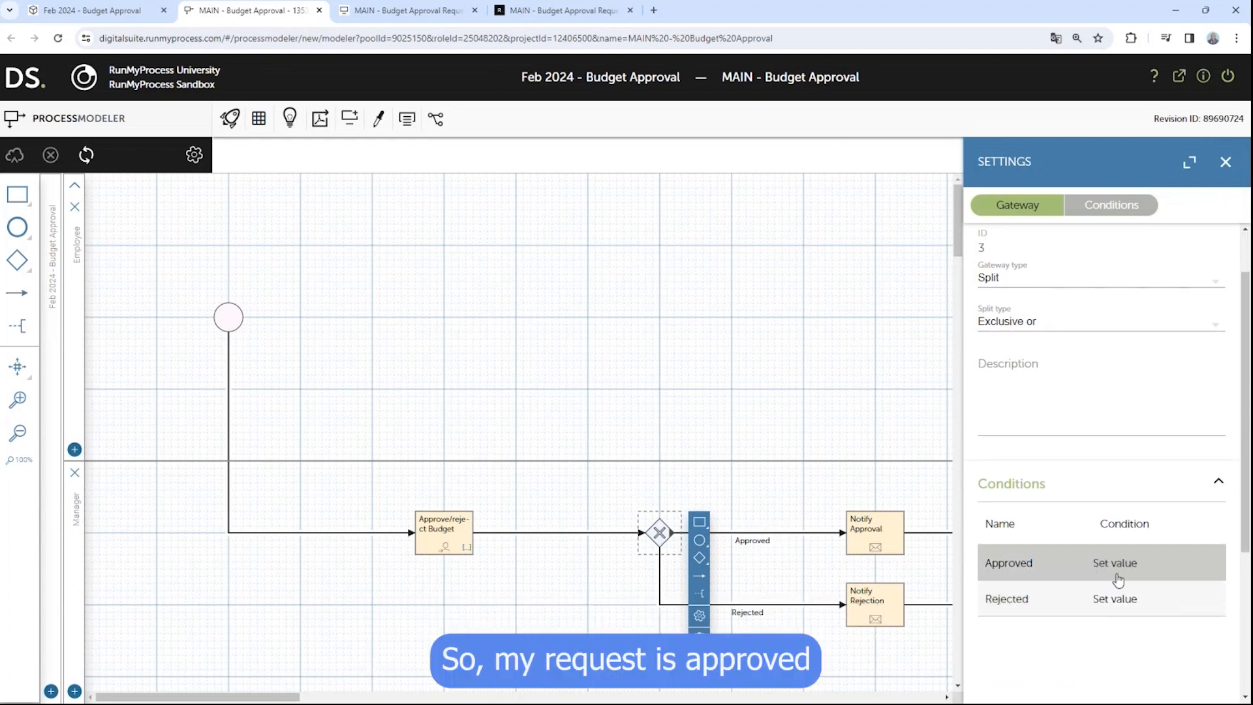
{"action": "left_click", "coordinate": [1102, 568]}
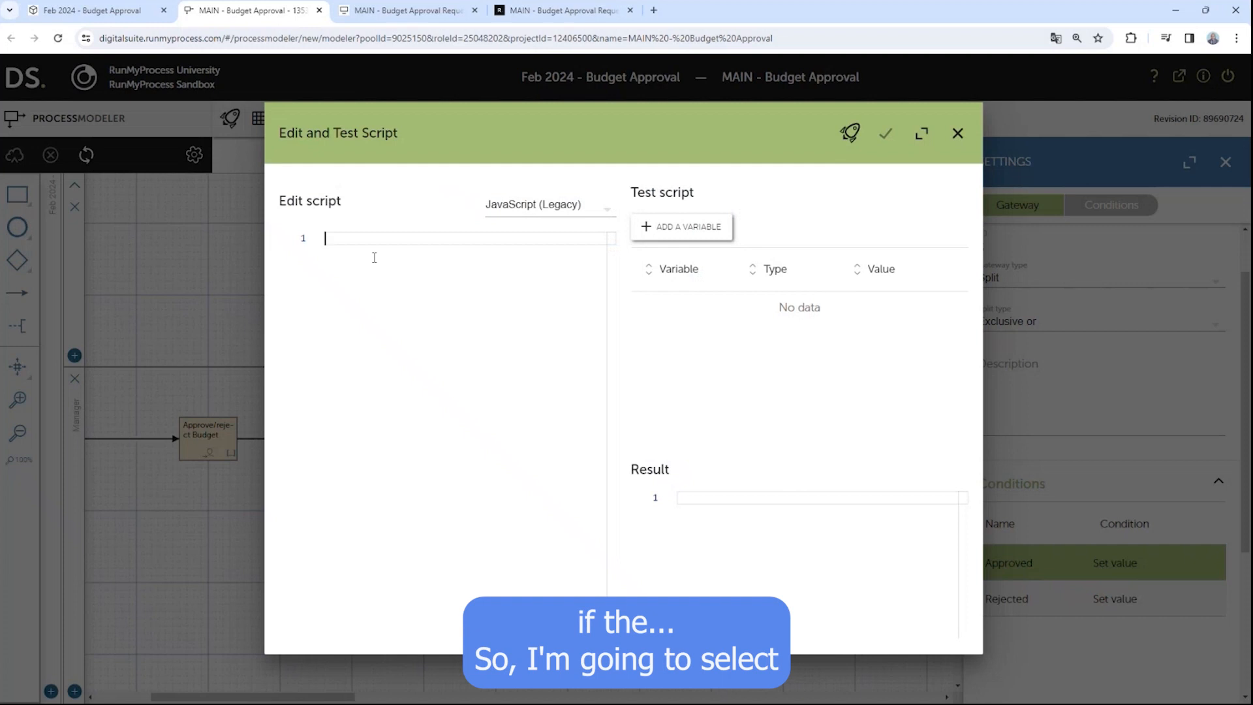
{"action": "type", "text": "a"}
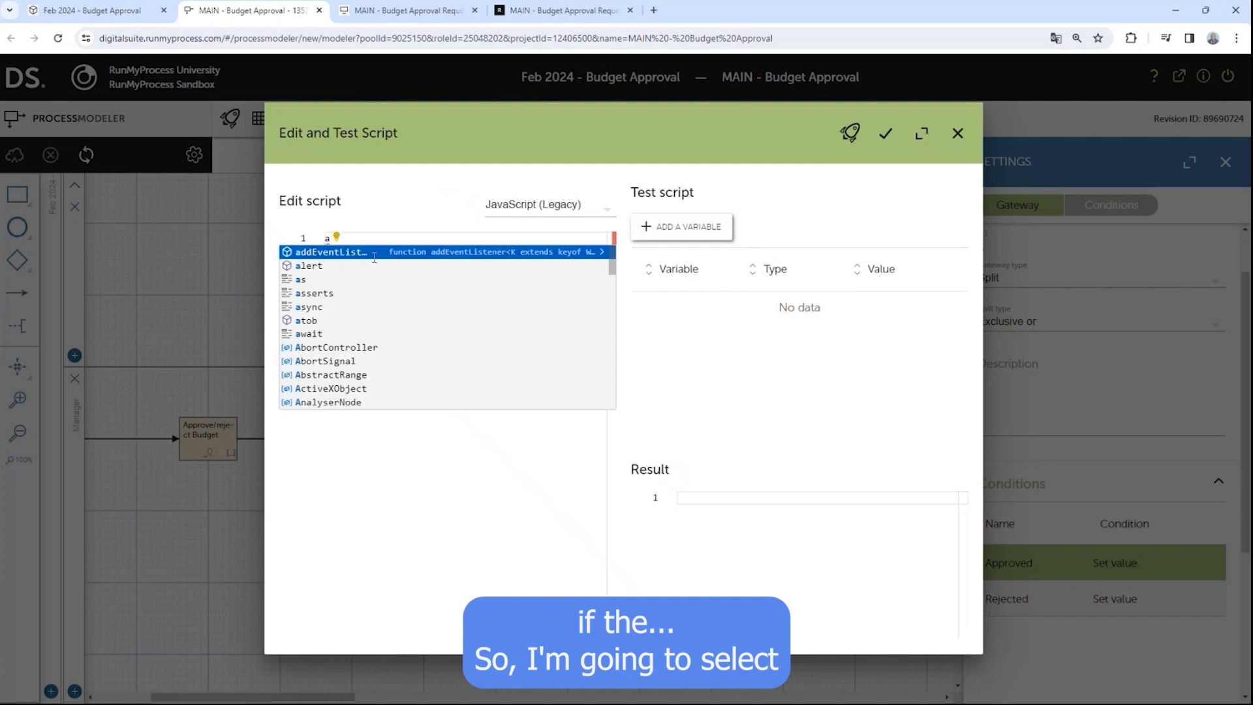
{"action": "key", "text": "BackSpace"}
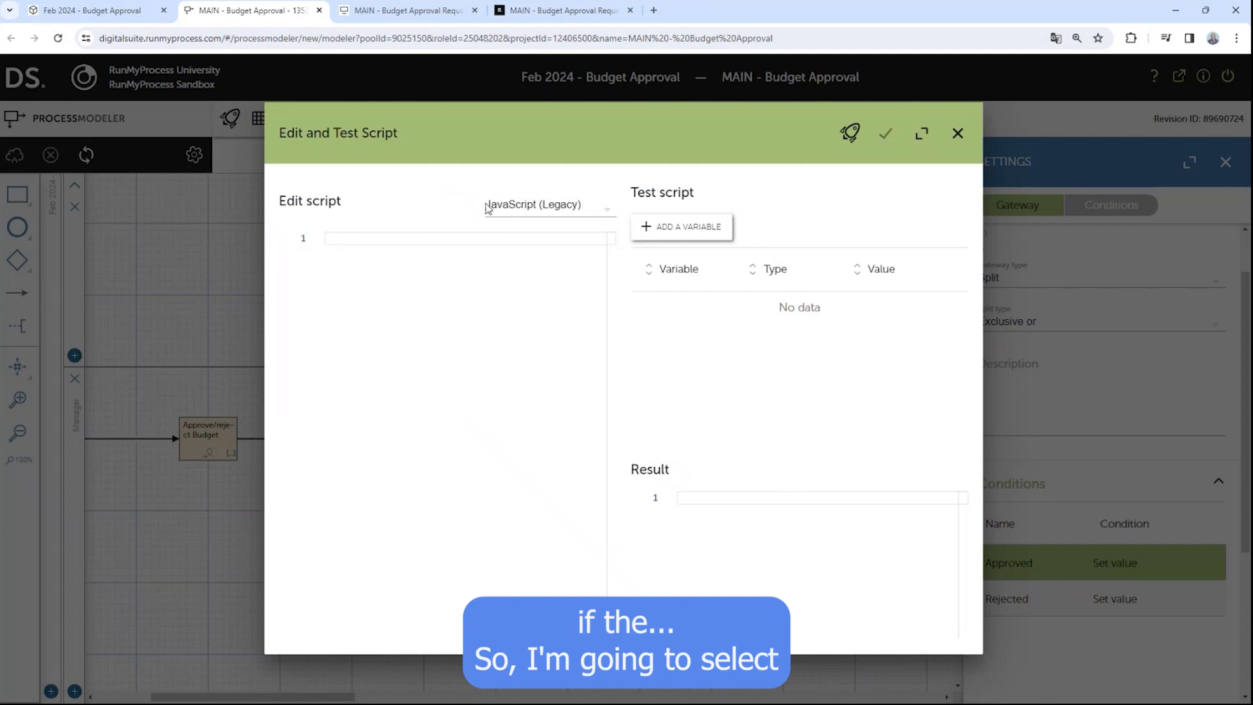
{"action": "left_click", "coordinate": [542, 208]}
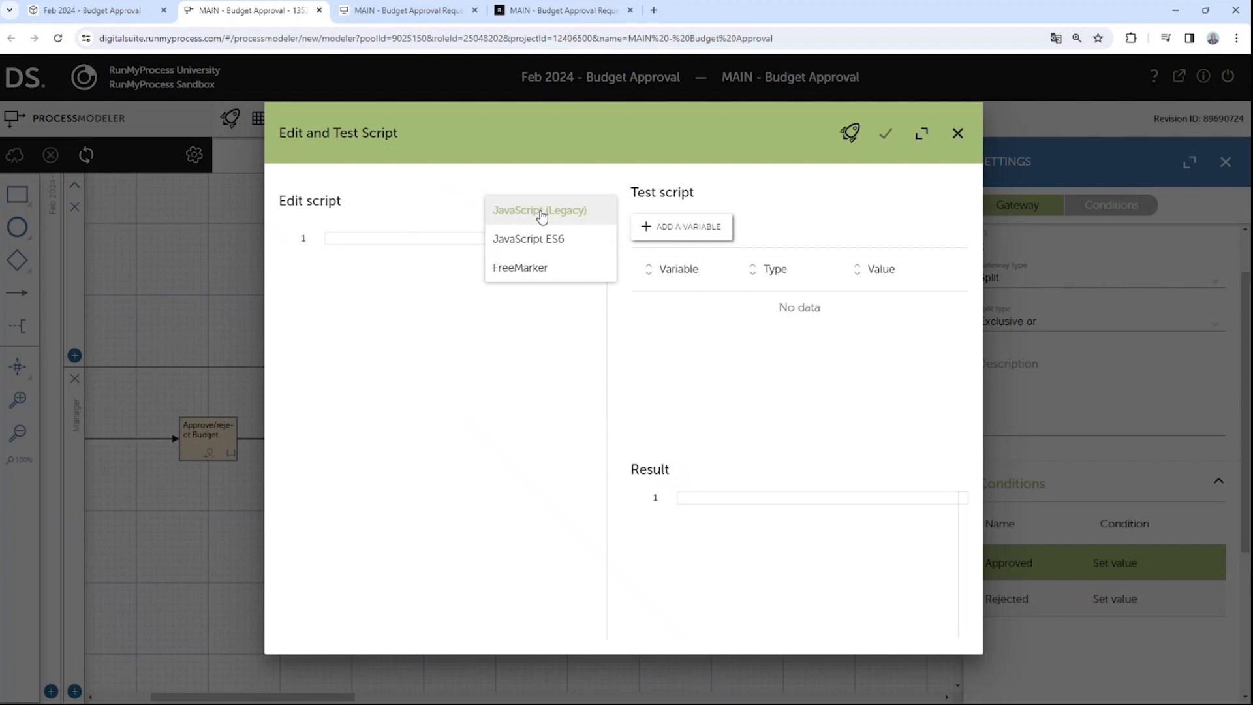
{"action": "left_click", "coordinate": [529, 267]}
Enter approve?default('')=='yes' as the Approved condition and confirm the script
{"action": "type", "text": "approve"}
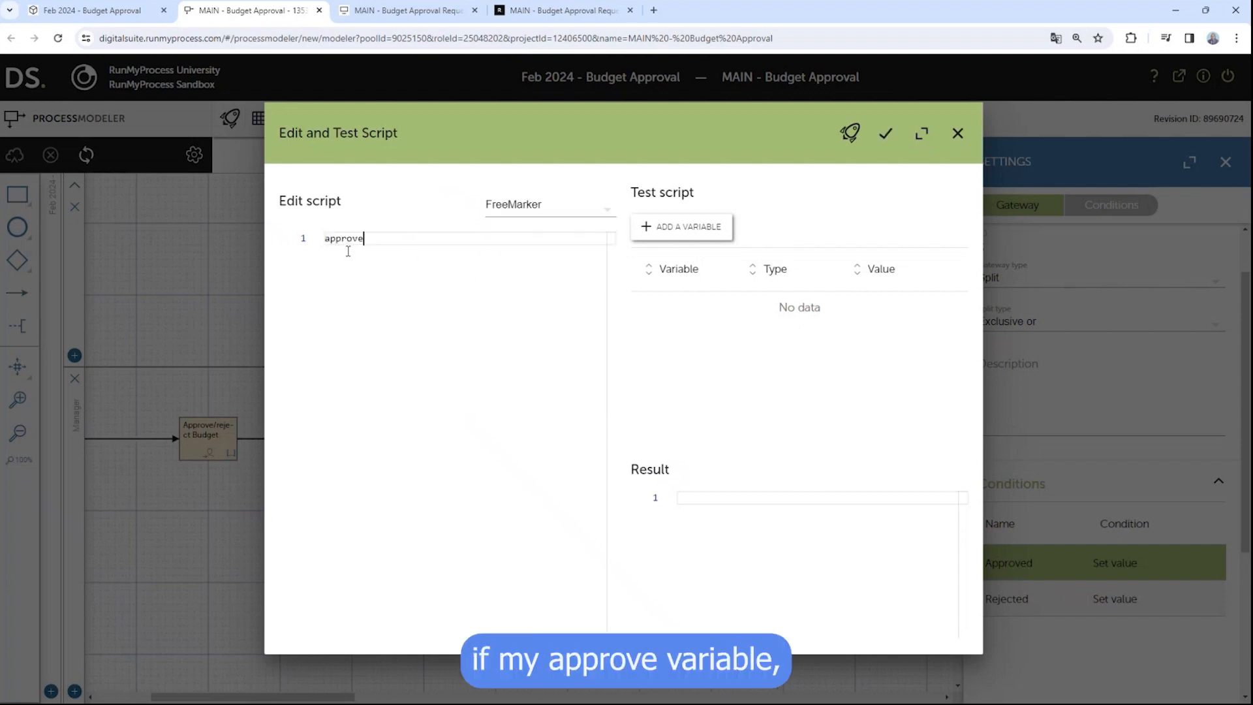
{"action": "type", "text": "?defaul"}
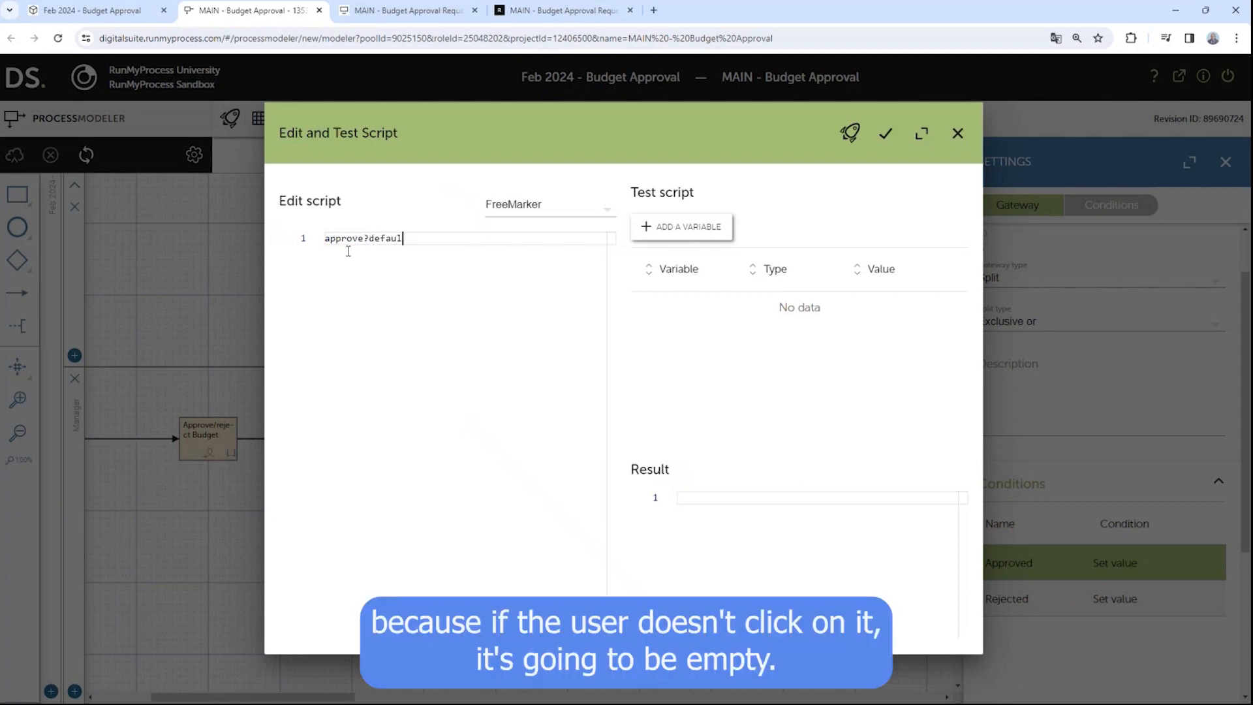
{"action": "type", "text": "t('')"}
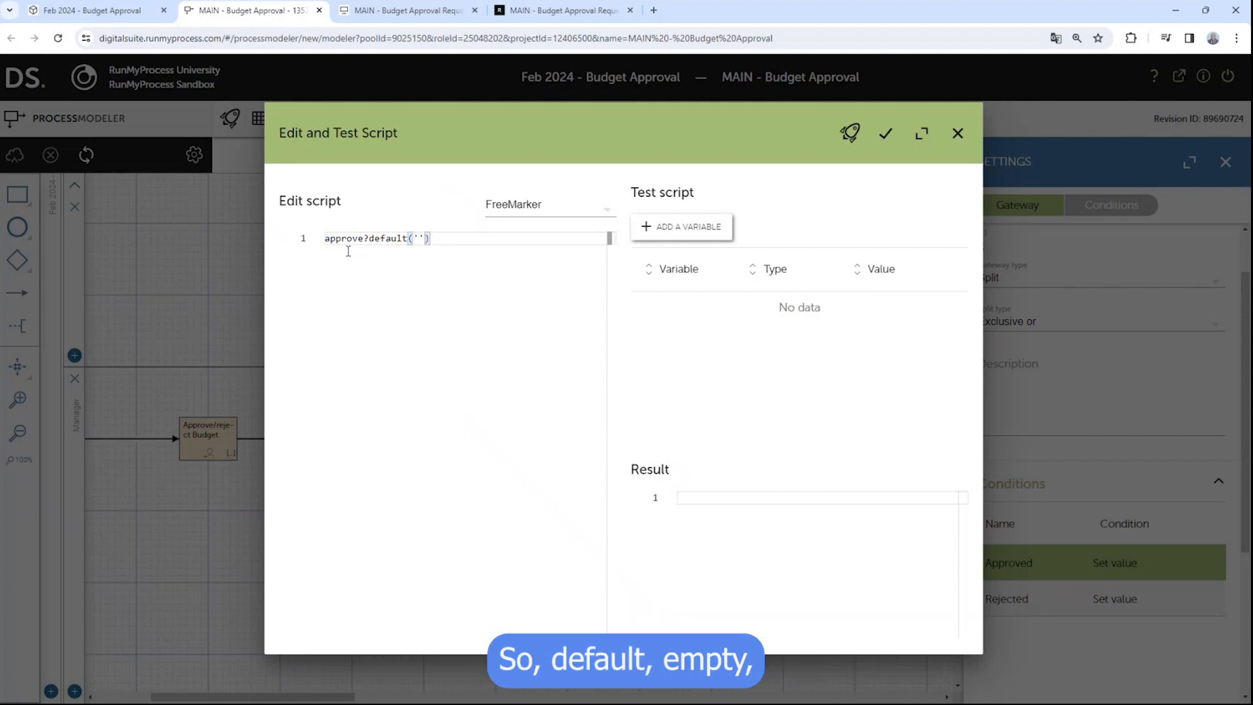
{"action": "type", "text": "=="}
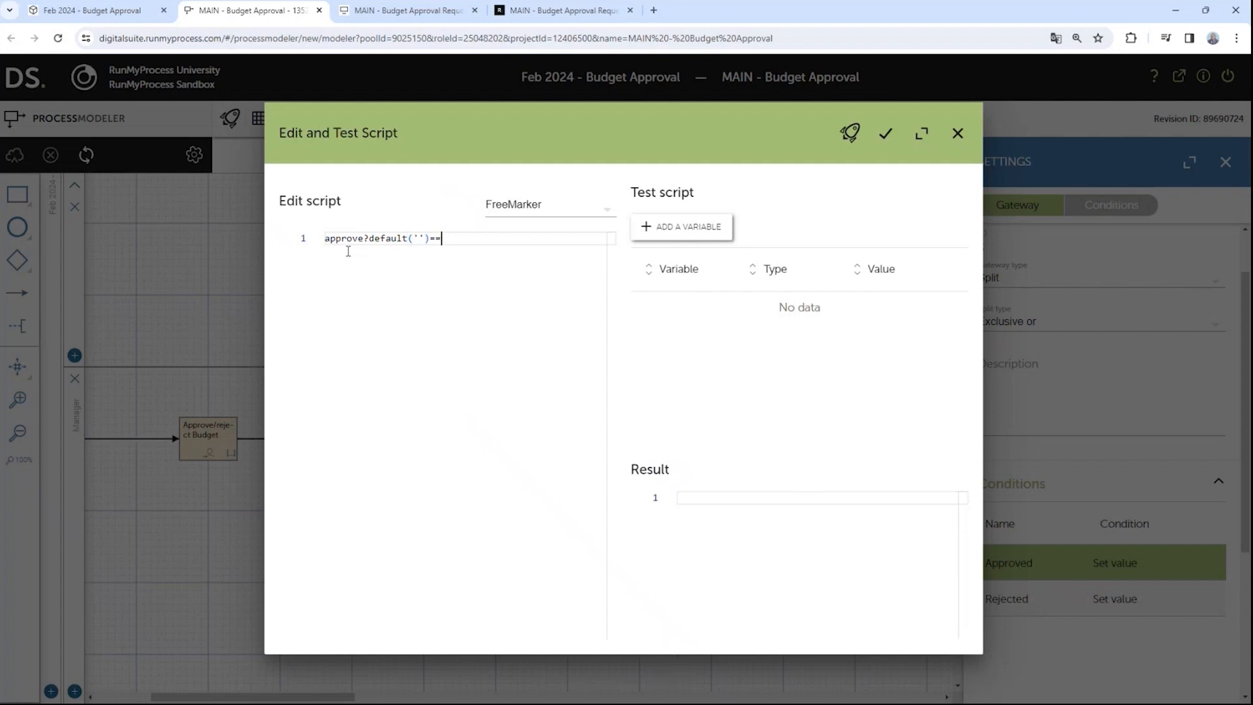
{"action": "type", "text": "'yes"}
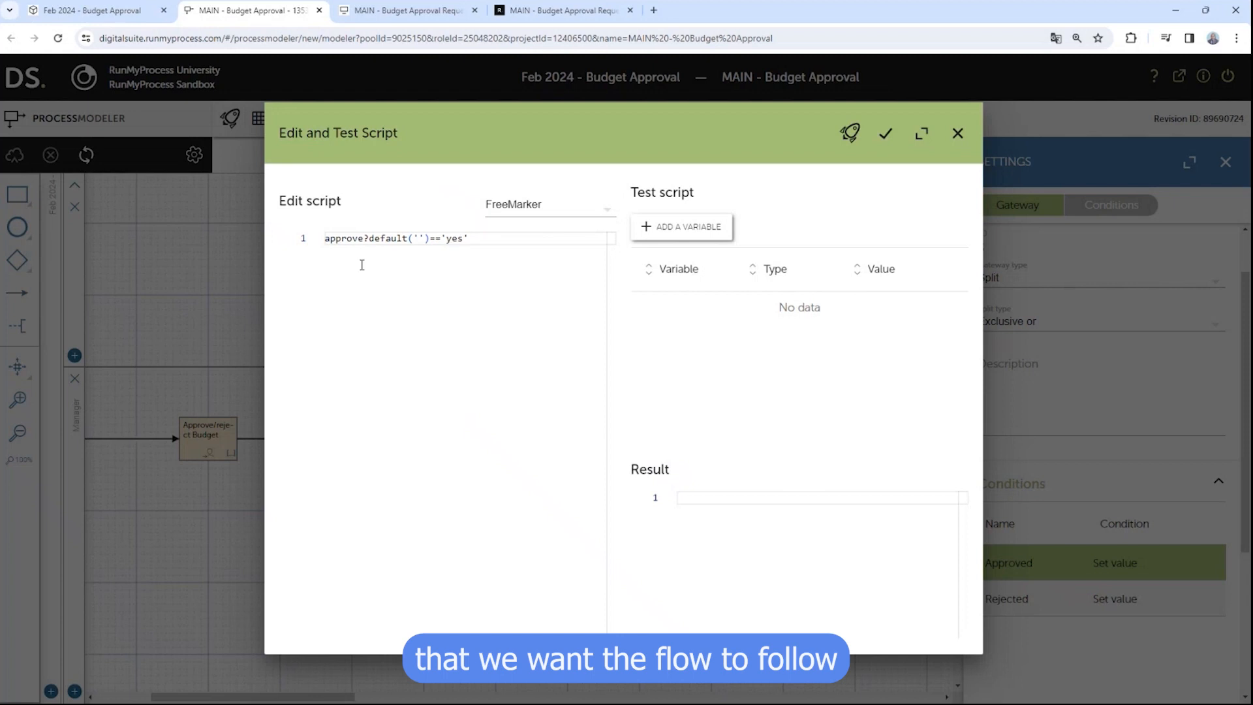
{"action": "left_click", "coordinate": [887, 134]}
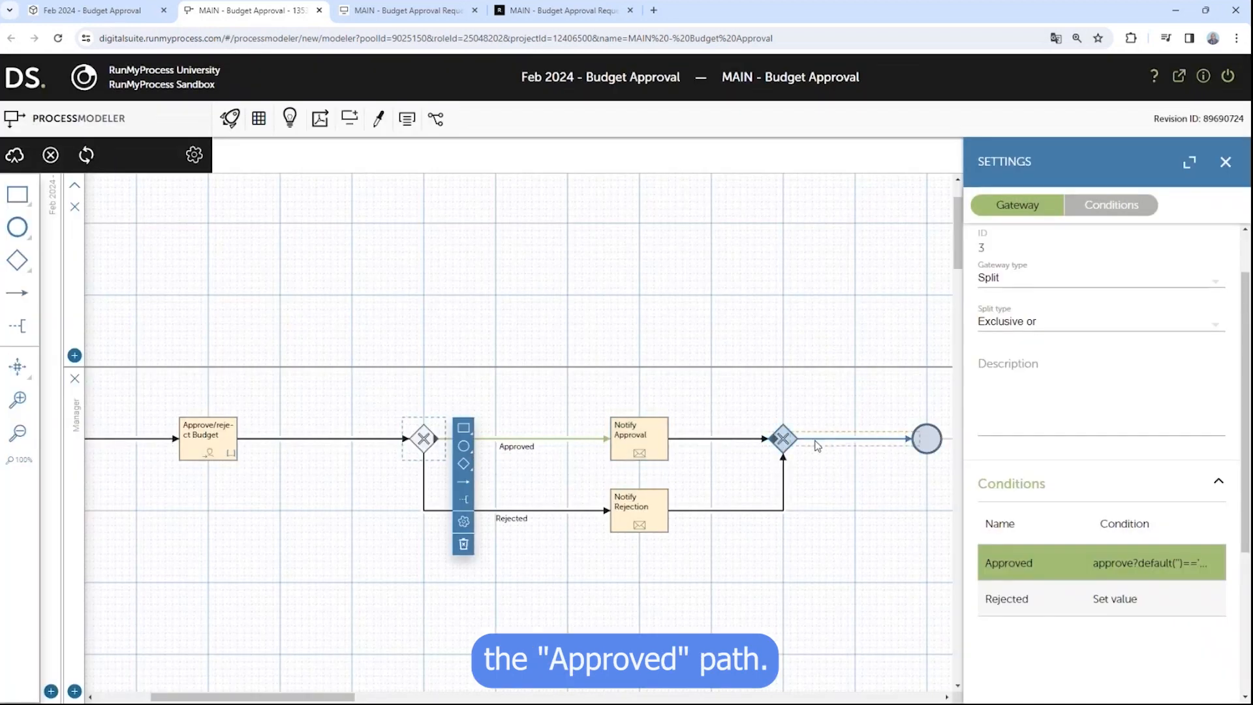
Enter default as the split gateway's Rejected condition, with FreeMarker as the script language
{"action": "left_click", "coordinate": [554, 516]}
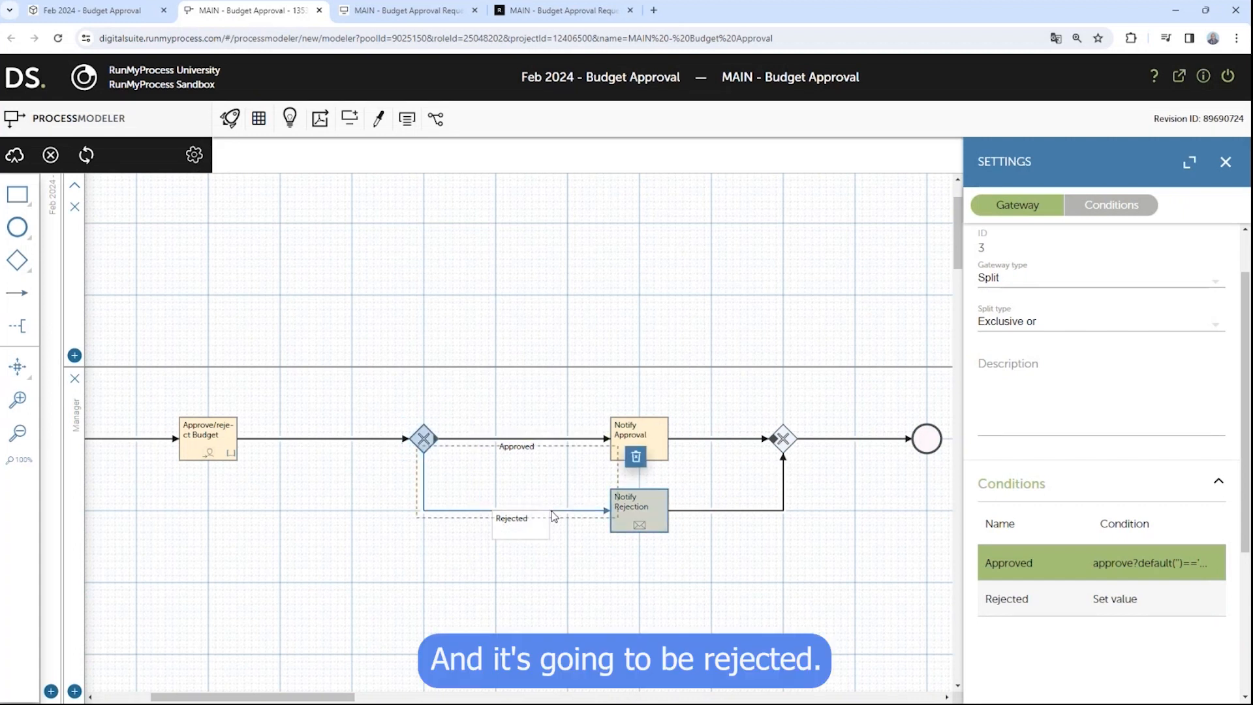
{"action": "left_click", "coordinate": [424, 439]}
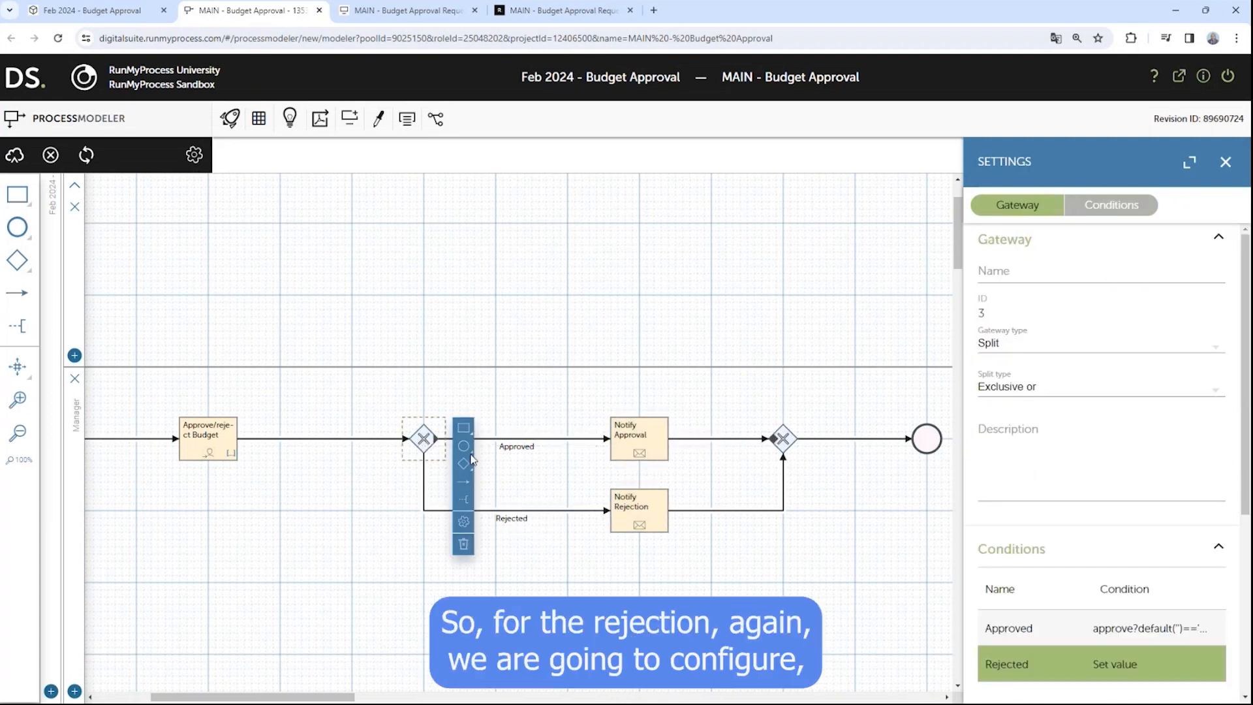
{"action": "scroll", "coordinate": [1149, 587], "scroll_direction": "down", "scroll_amount": 3}
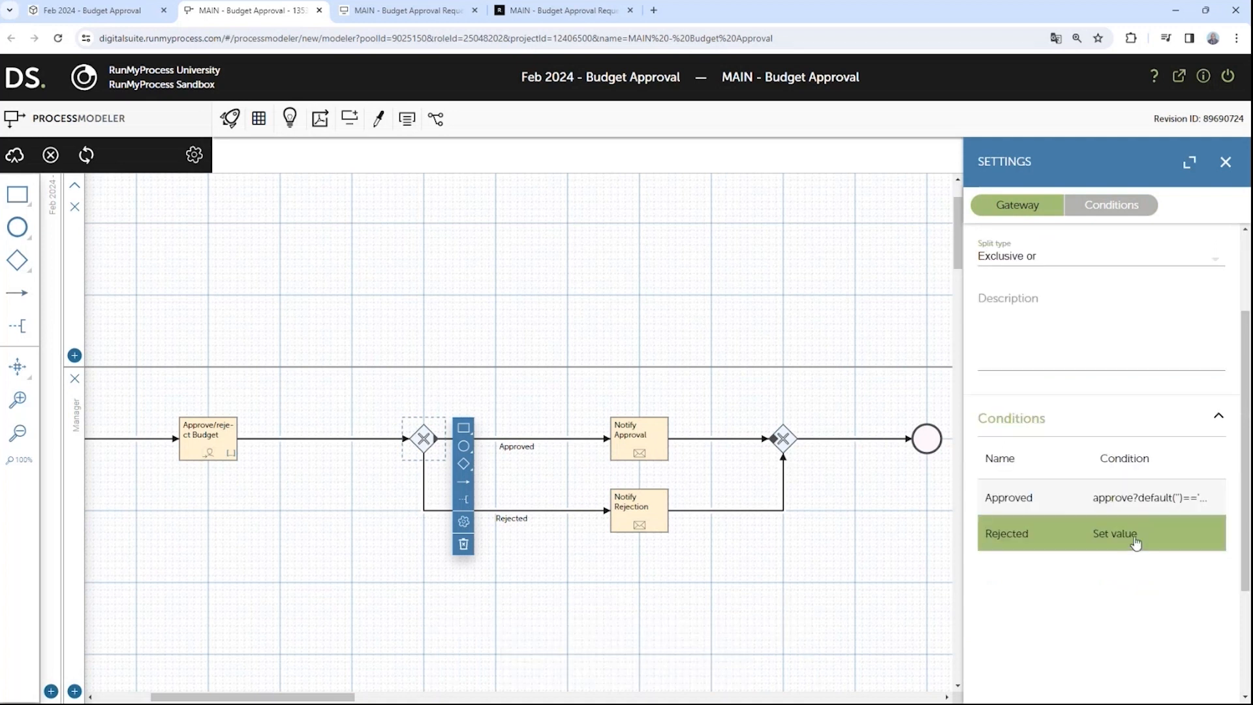
{"action": "left_click", "coordinate": [1137, 542]}
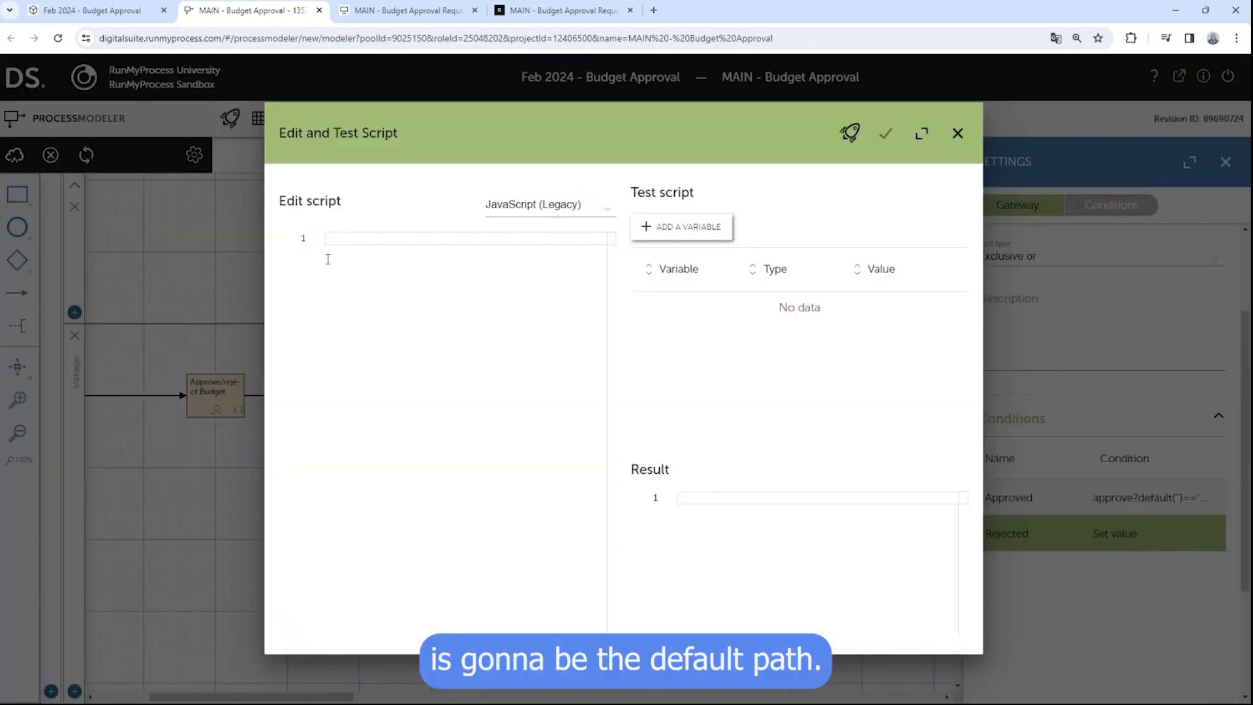
{"action": "type", "text": "default"}
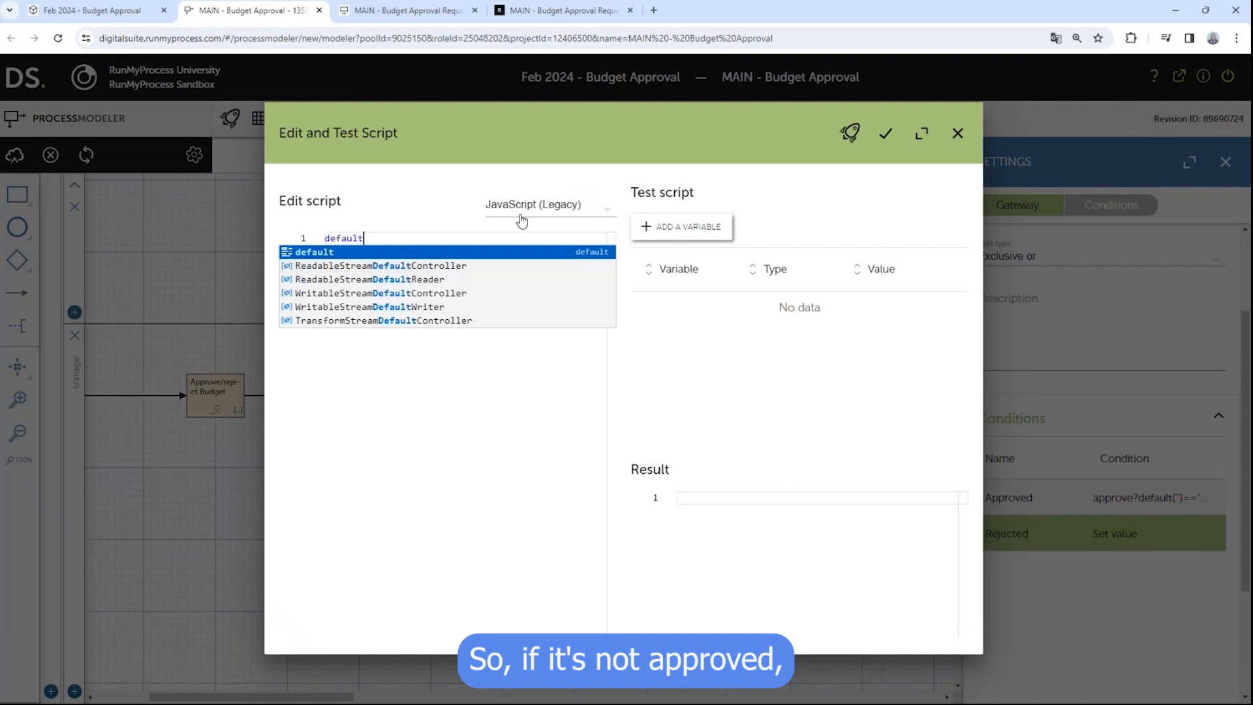
{"action": "left_click", "coordinate": [541, 207]}
{"action": "left_click", "coordinate": [532, 273]}
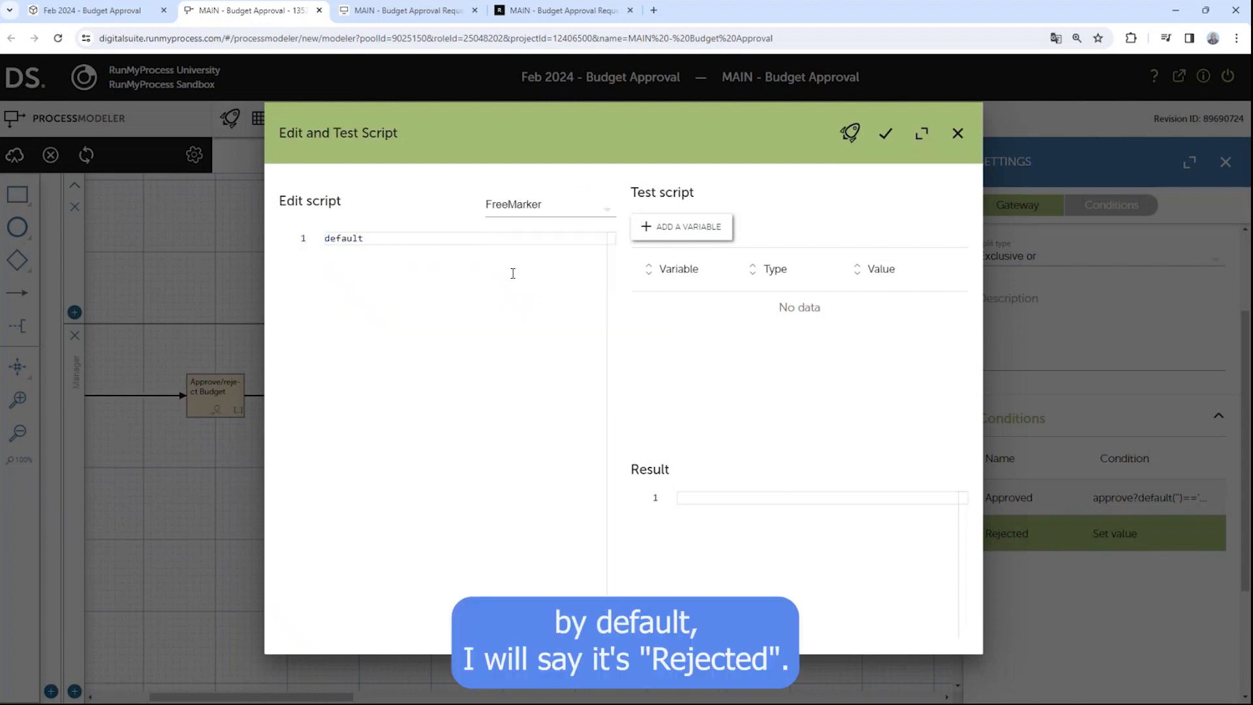
{"action": "key", "text": "ctrl+a"}
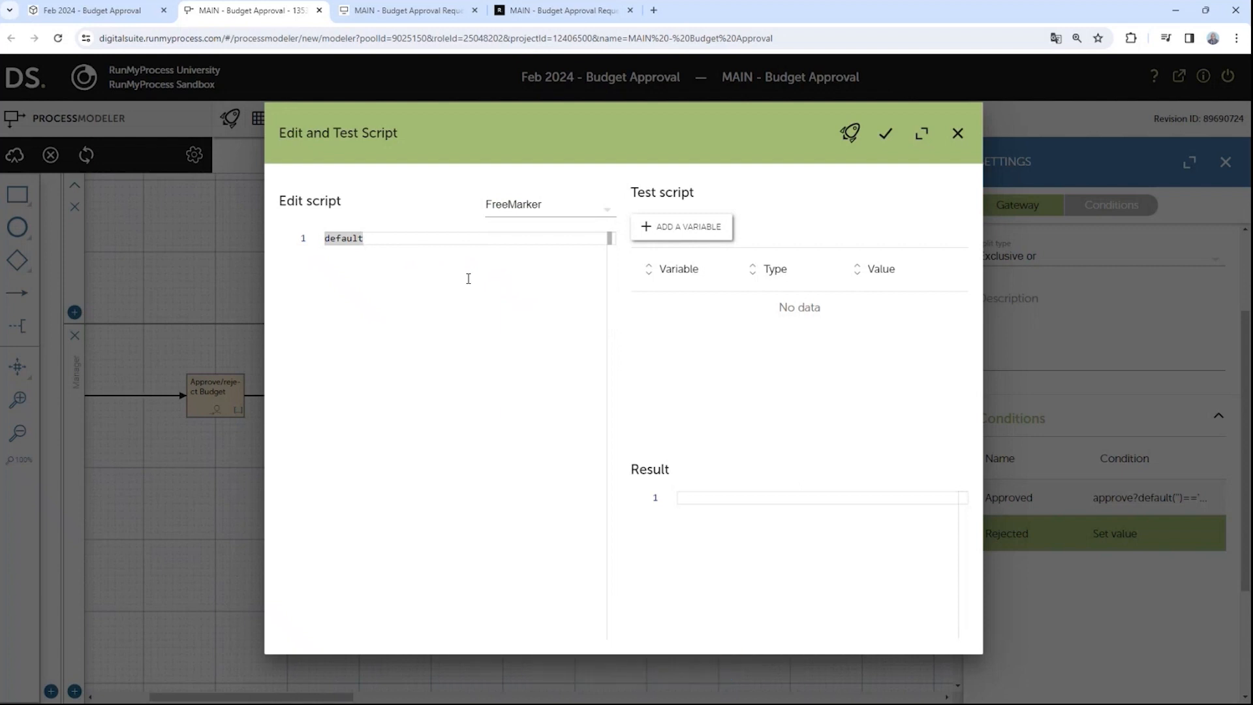